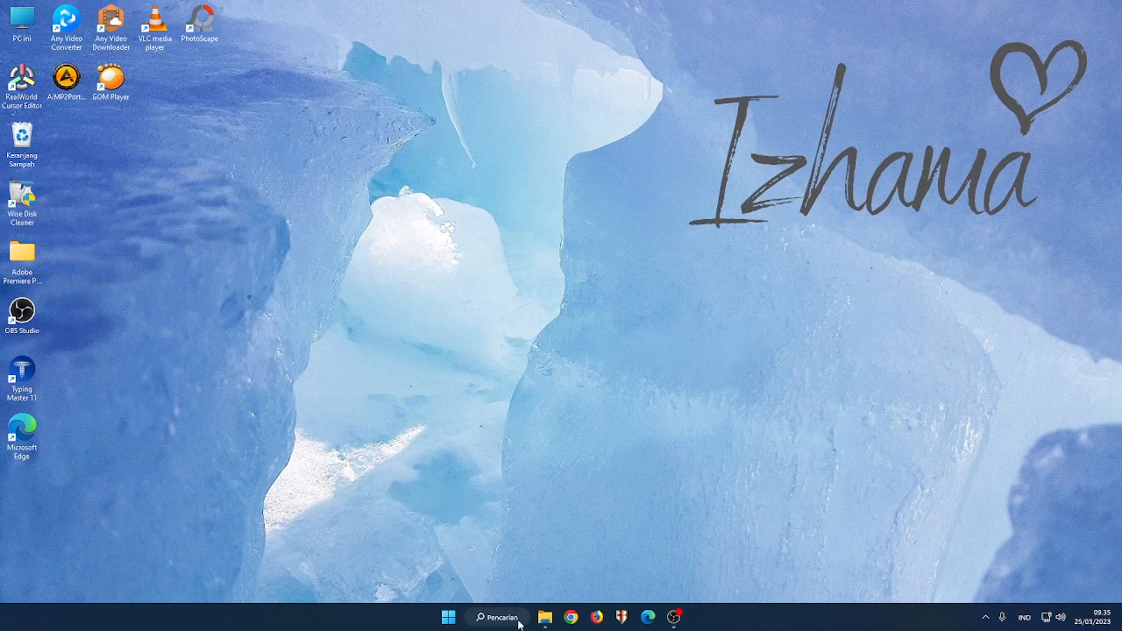
Start Word and create a new blank document
{"action": "left_click", "coordinate": [448, 617]}
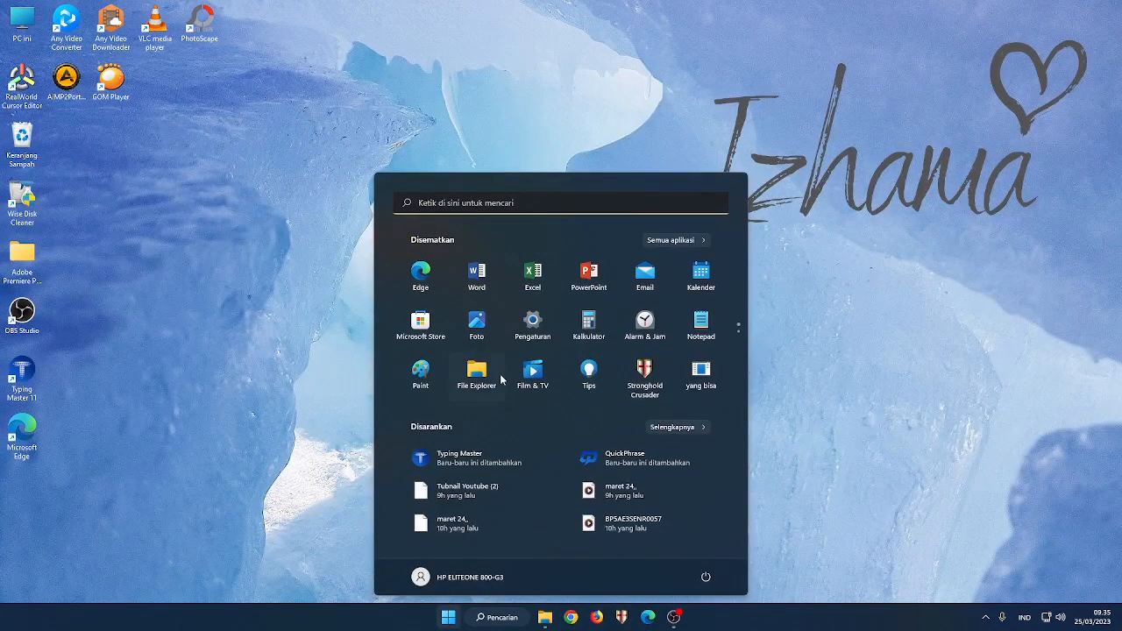
{"action": "left_click", "coordinate": [480, 279]}
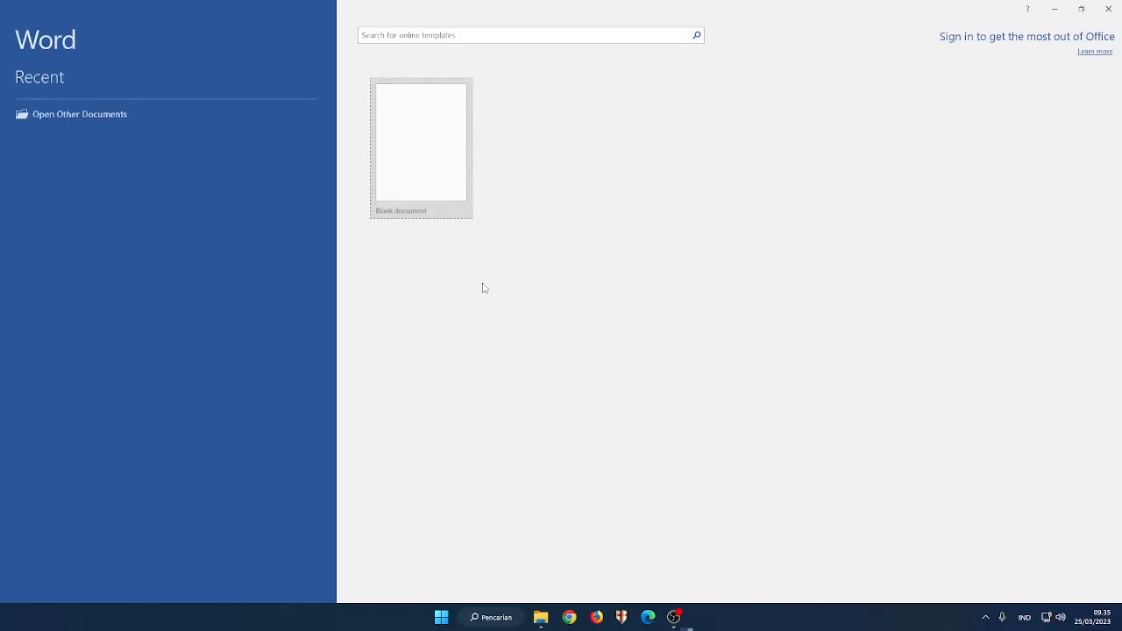
{"action": "left_click", "coordinate": [437, 198]}
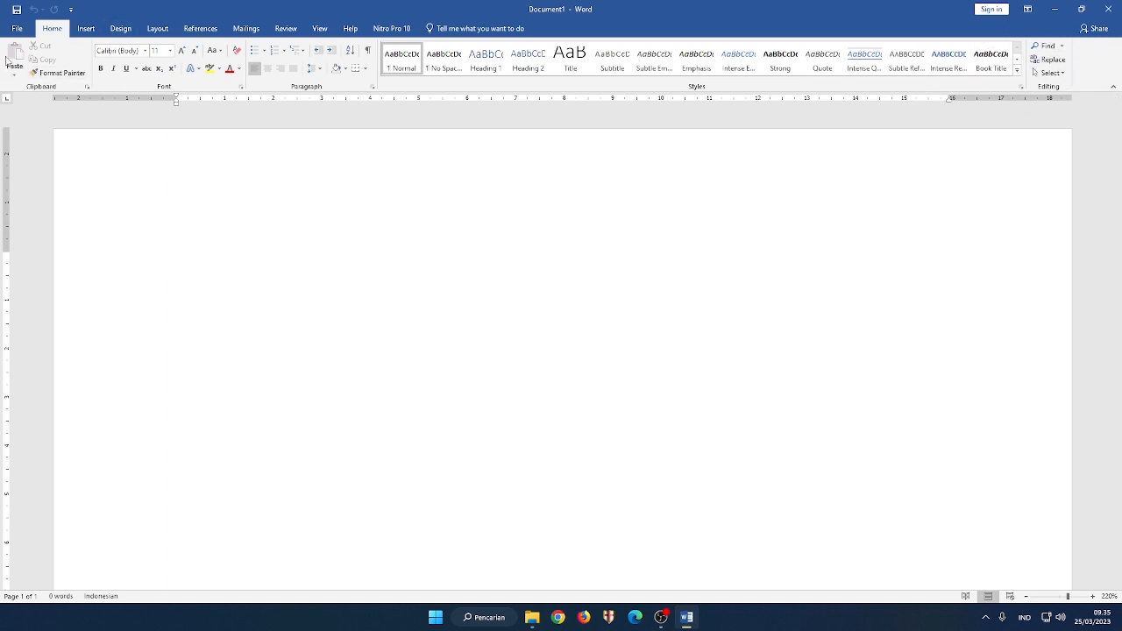
Open the recent document "INDONESIA - mengatur paragraf" and look through its text
{"action": "left_click", "coordinate": [20, 30]}
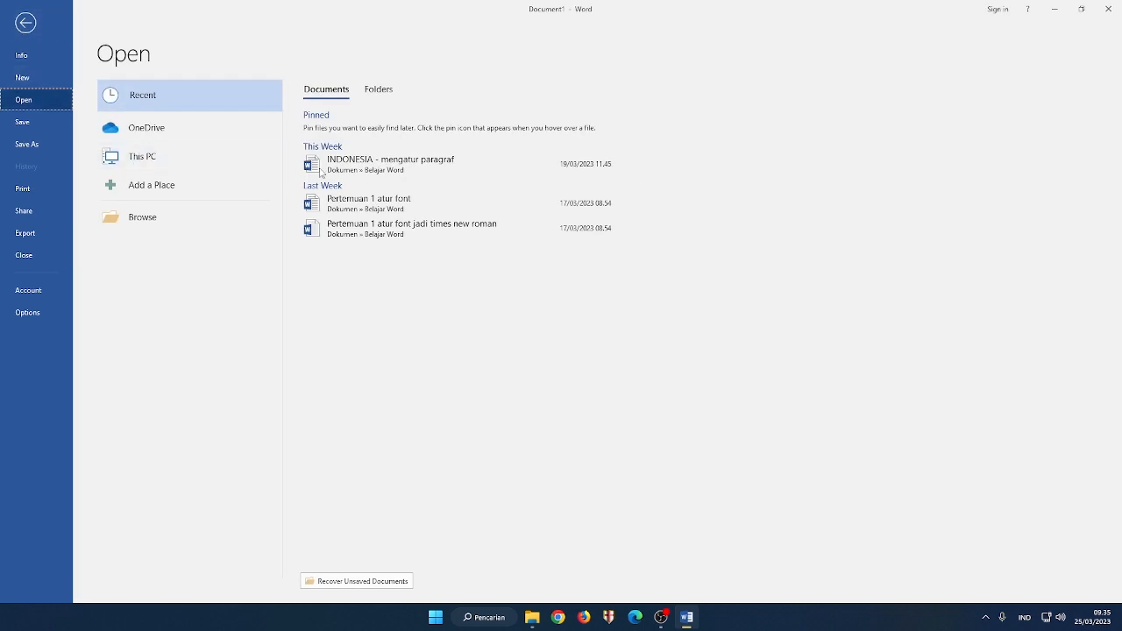
{"action": "left_click", "coordinate": [361, 171]}
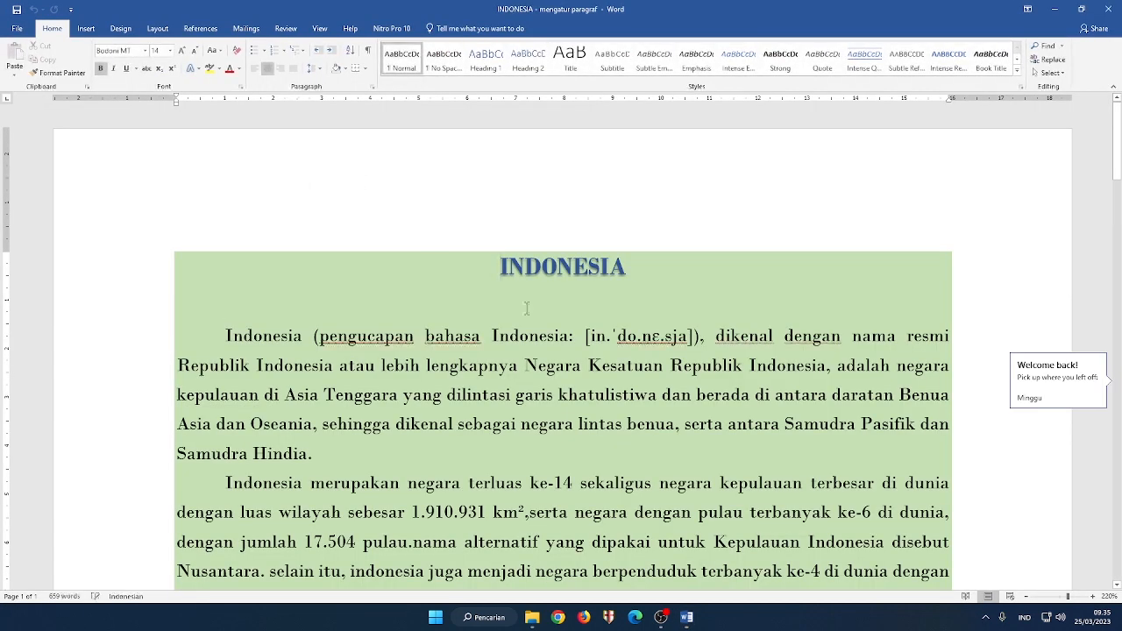
{"action": "scroll", "coordinate": [558, 359], "scroll_direction": "down", "scroll_amount": 8}
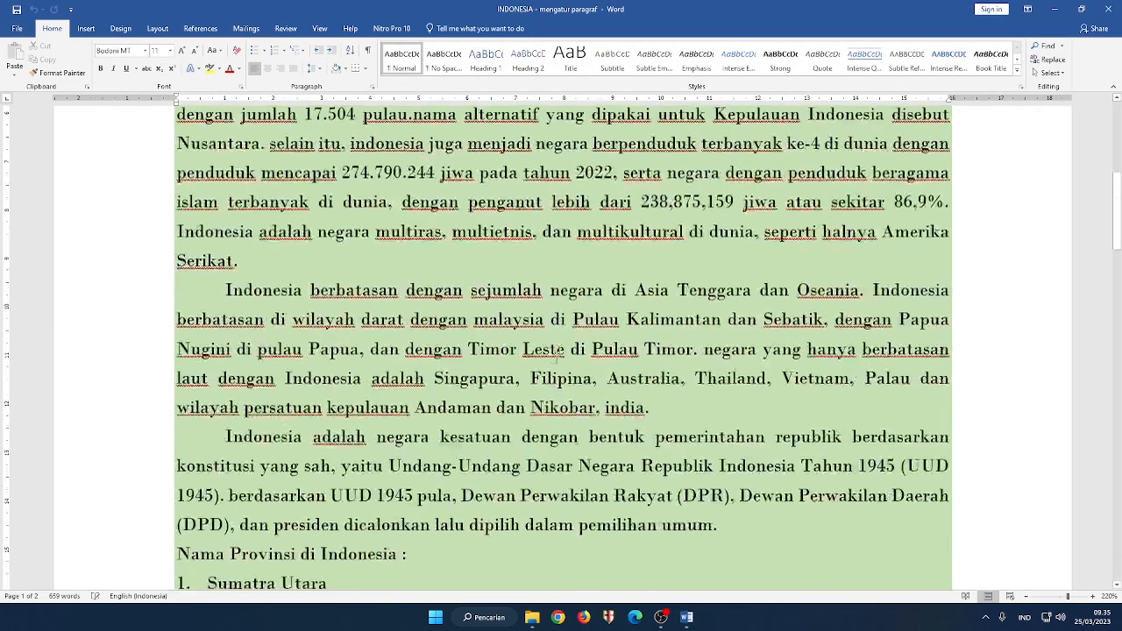
{"action": "scroll", "coordinate": [577, 424], "scroll_direction": "down", "scroll_amount": 10}
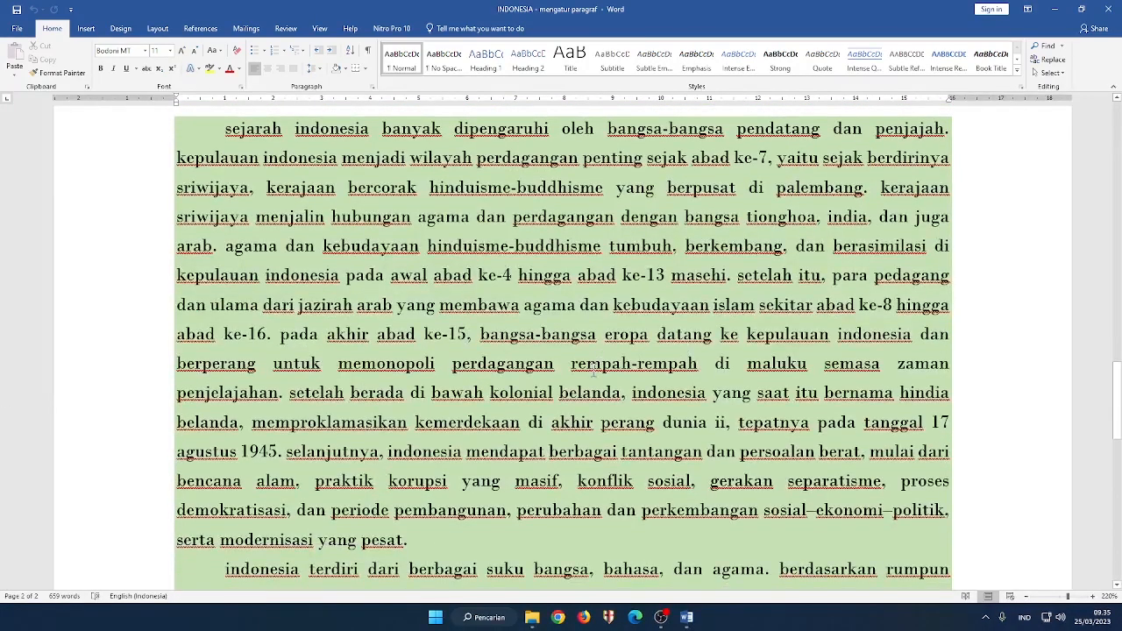
{"action": "scroll", "coordinate": [534, 388], "scroll_direction": "up", "scroll_amount": 8}
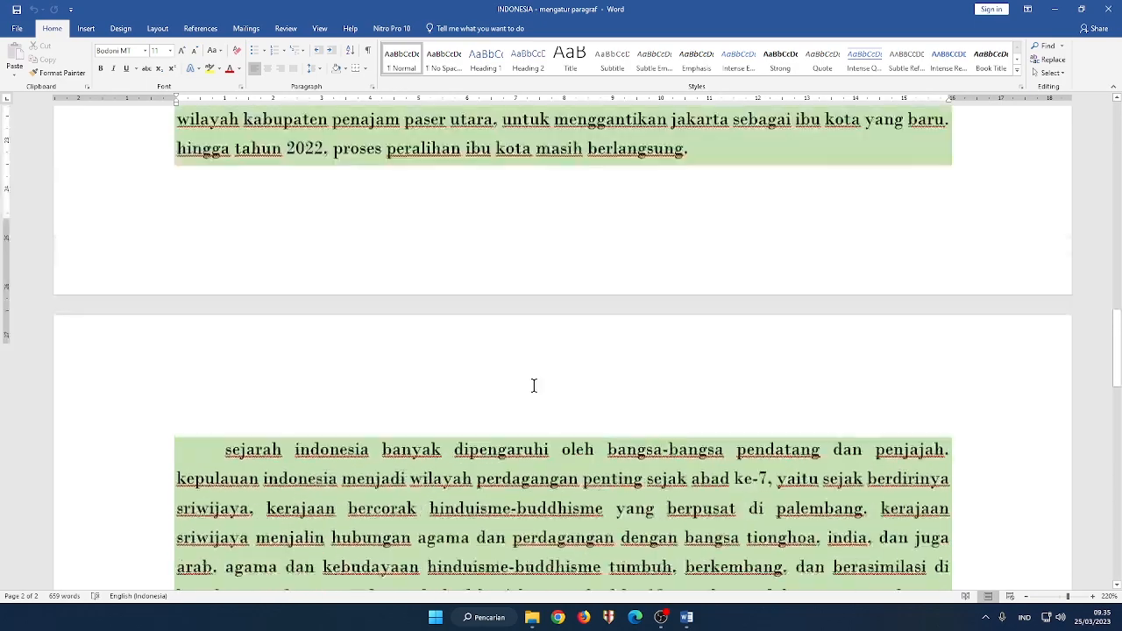
{"action": "scroll", "coordinate": [534, 385], "scroll_direction": "up", "scroll_amount": 8}
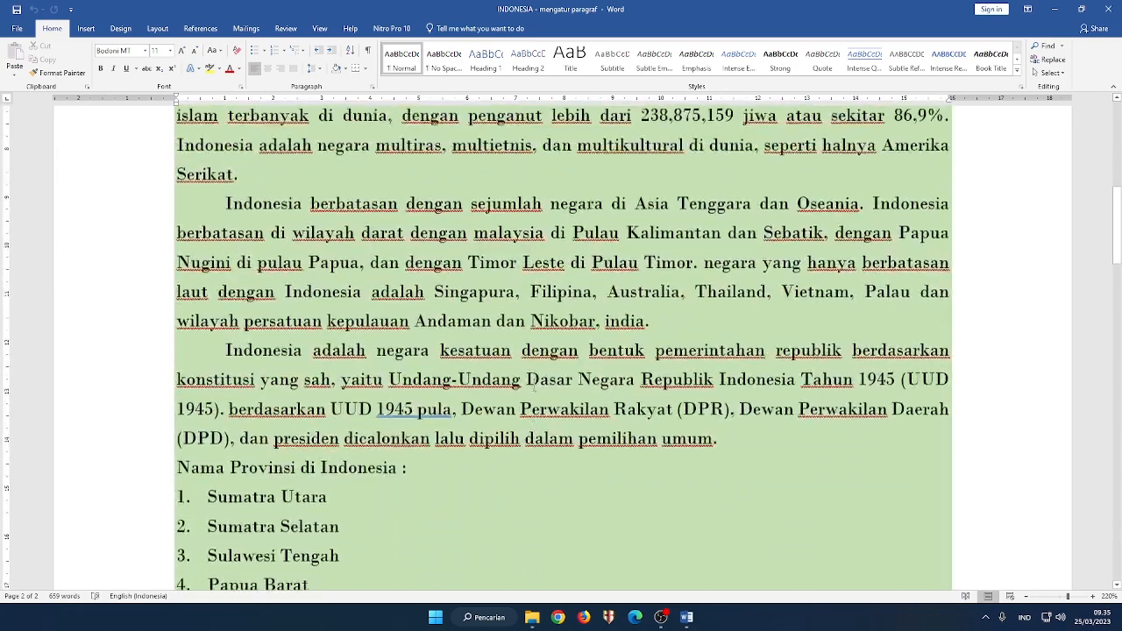
{"action": "scroll", "coordinate": [534, 389], "scroll_direction": "up", "scroll_amount": 4}
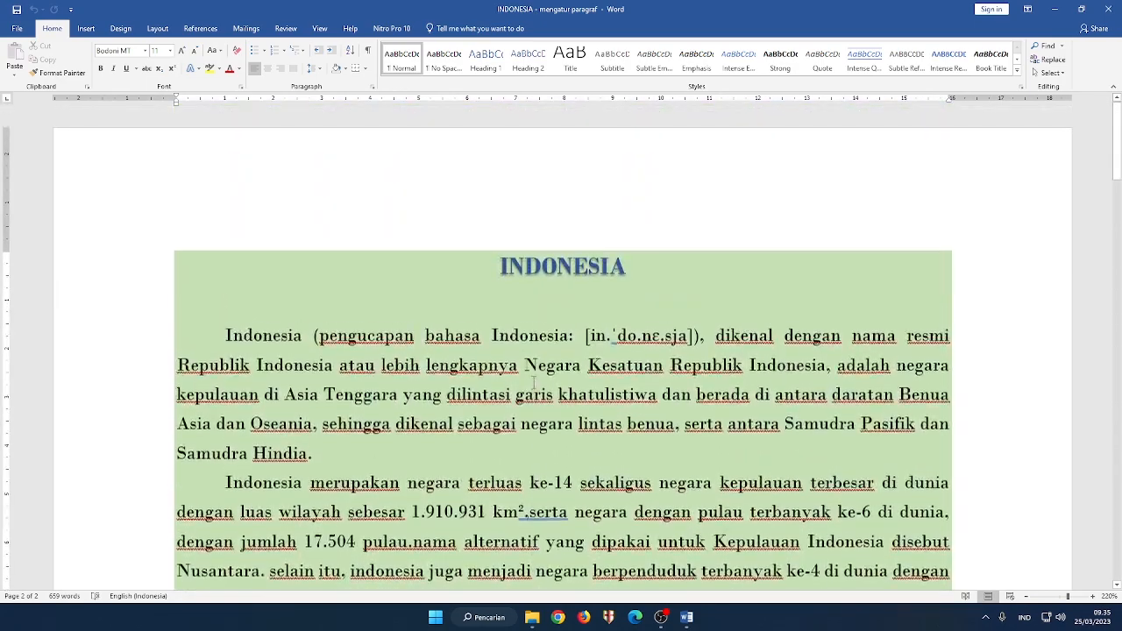
Remove the green background shading from the text of the whole document
{"action": "left_click", "coordinate": [367, 271]}
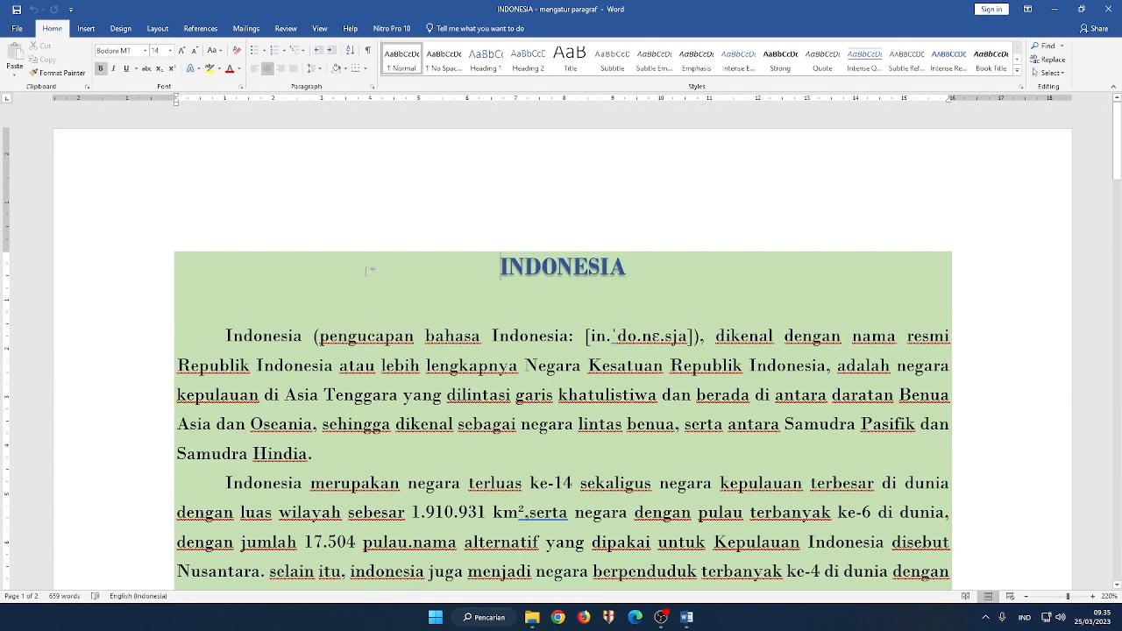
{"action": "key", "text": "ctrl+a"}
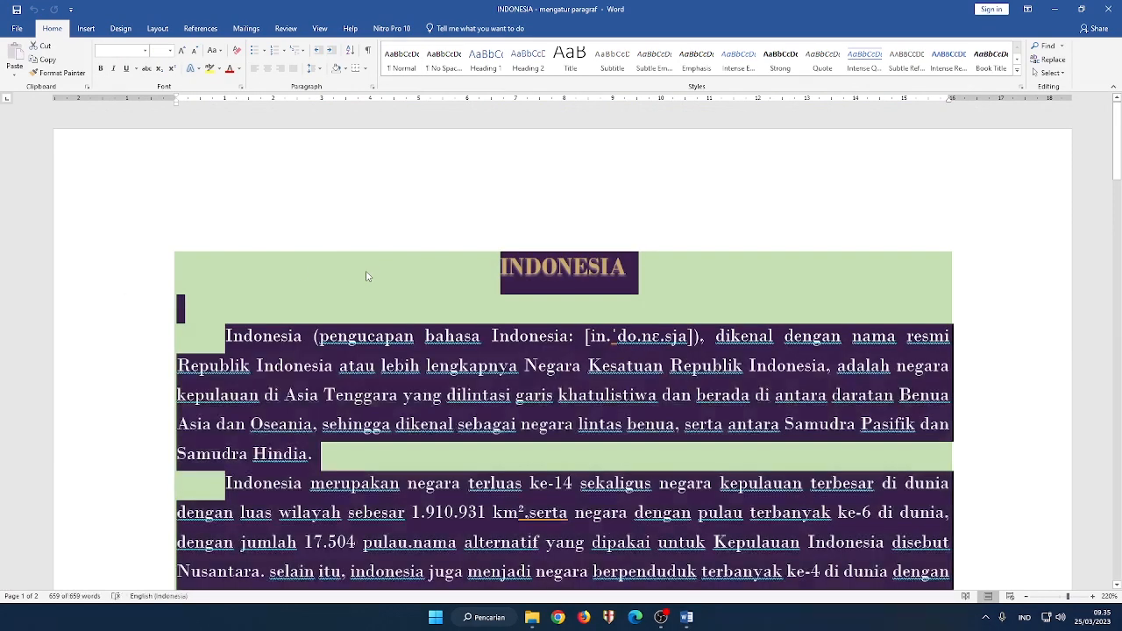
{"action": "left_click", "coordinate": [345, 68]}
{"action": "left_click", "coordinate": [335, 104]}
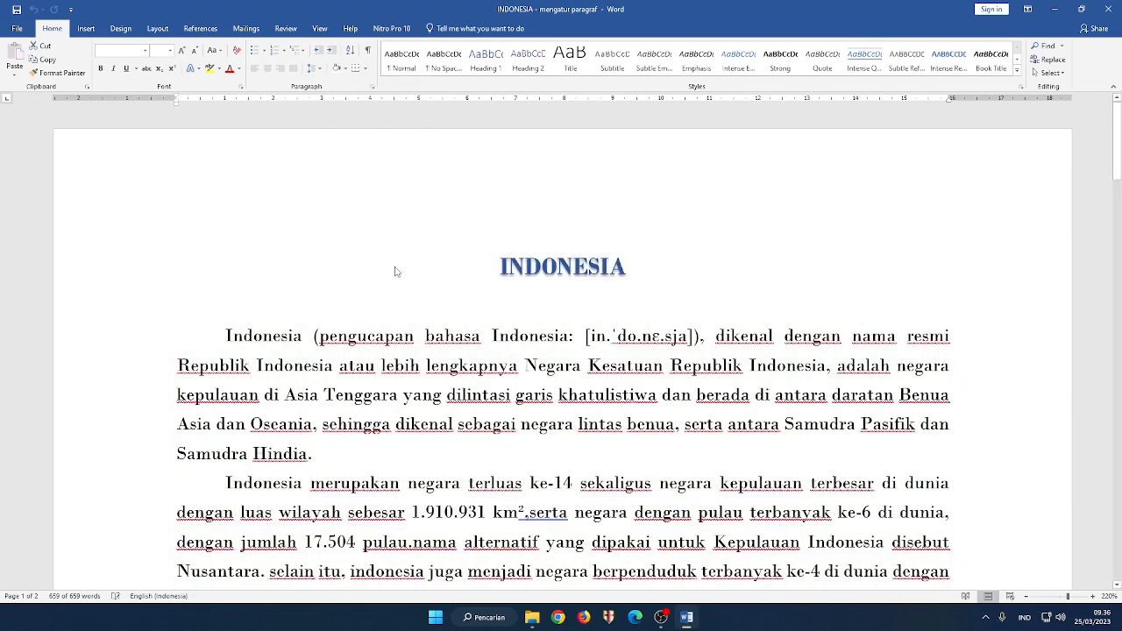
{"action": "left_click", "coordinate": [421, 304]}
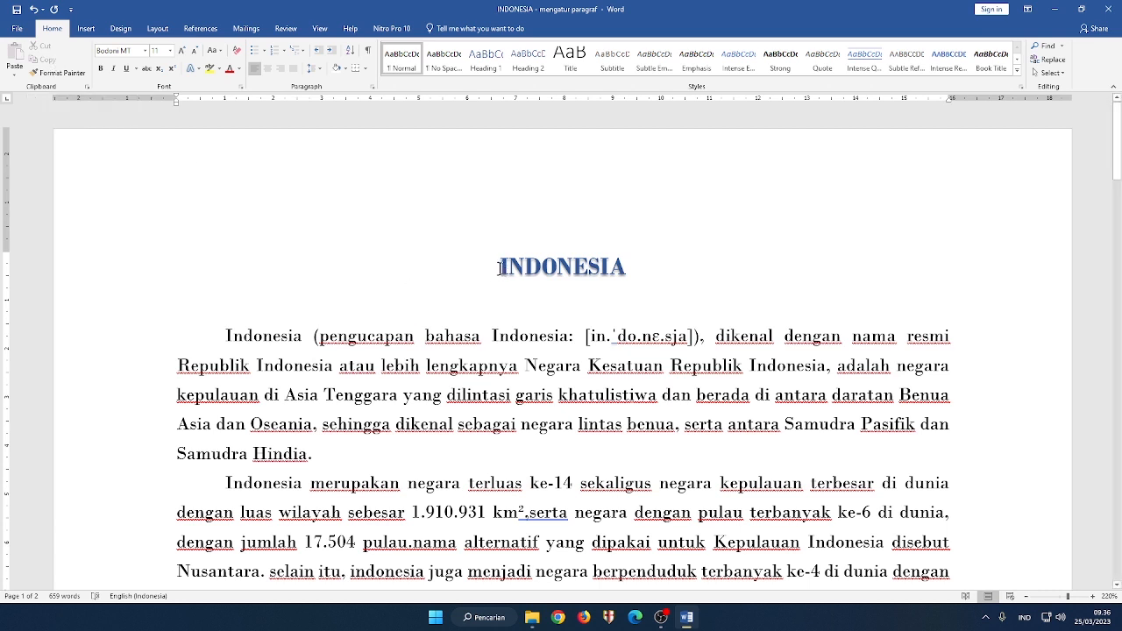
Copy the capitalised word "Indonesia" from the first paragraph over the lowercase "indonesia" that follows "kolonial belanda," on page 2
{"action": "left_click_drag", "start_coordinate": [499, 268], "coordinate": [633, 265]}
{"action": "left_click", "coordinate": [626, 267]}
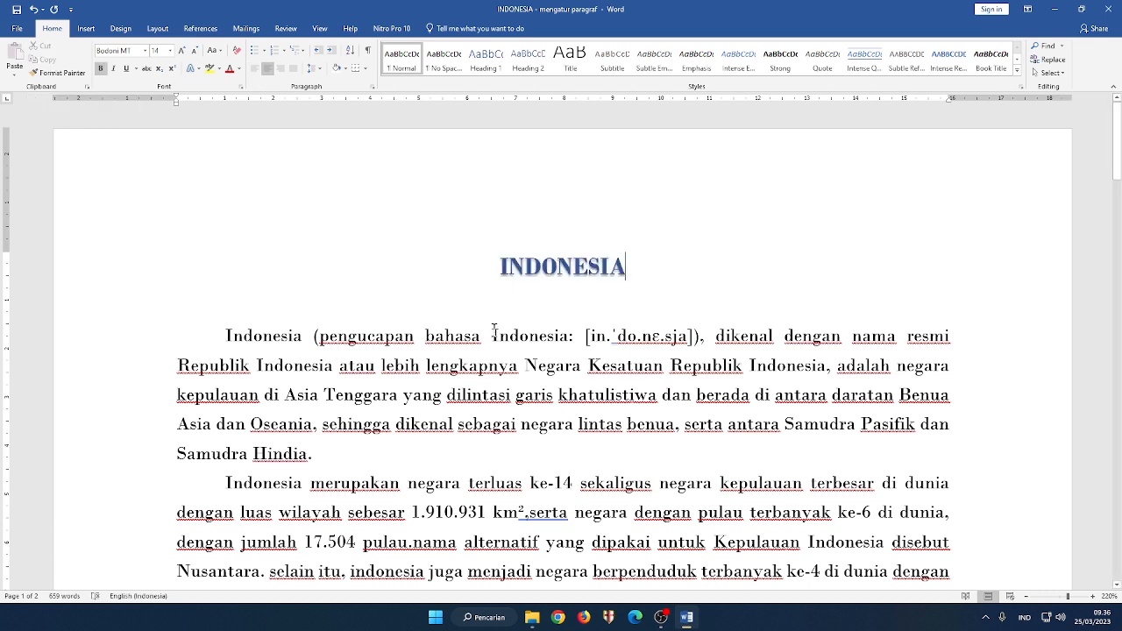
{"action": "left_click_drag", "start_coordinate": [494, 336], "coordinate": [568, 338]}
{"action": "key", "text": "ctrl+c"}
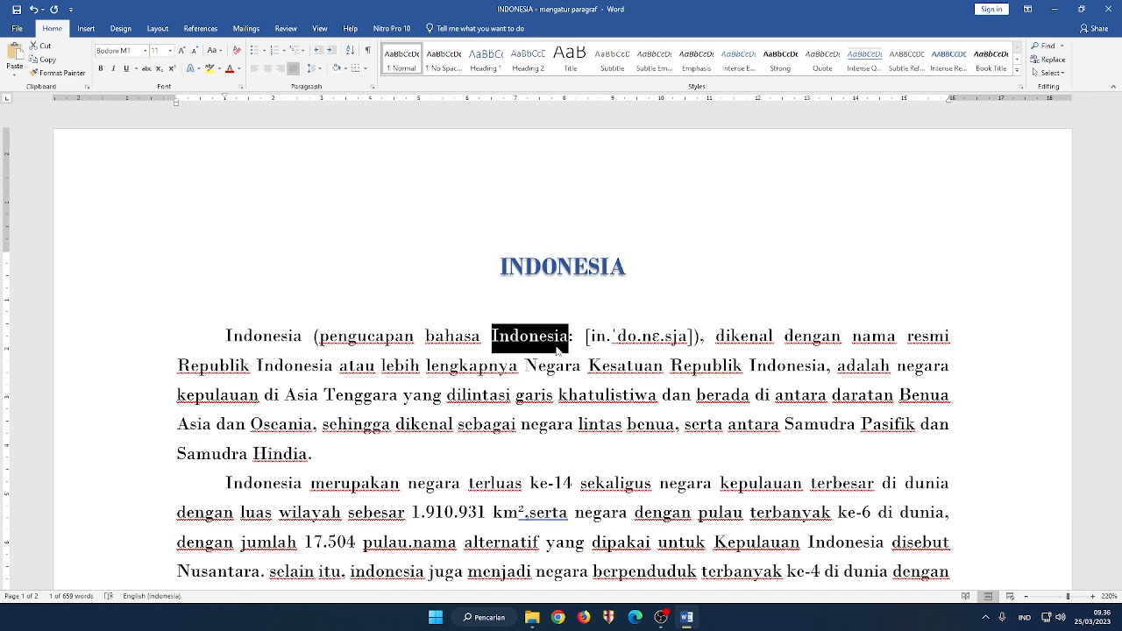
{"action": "scroll", "coordinate": [504, 438], "scroll_direction": "down", "scroll_amount": 15}
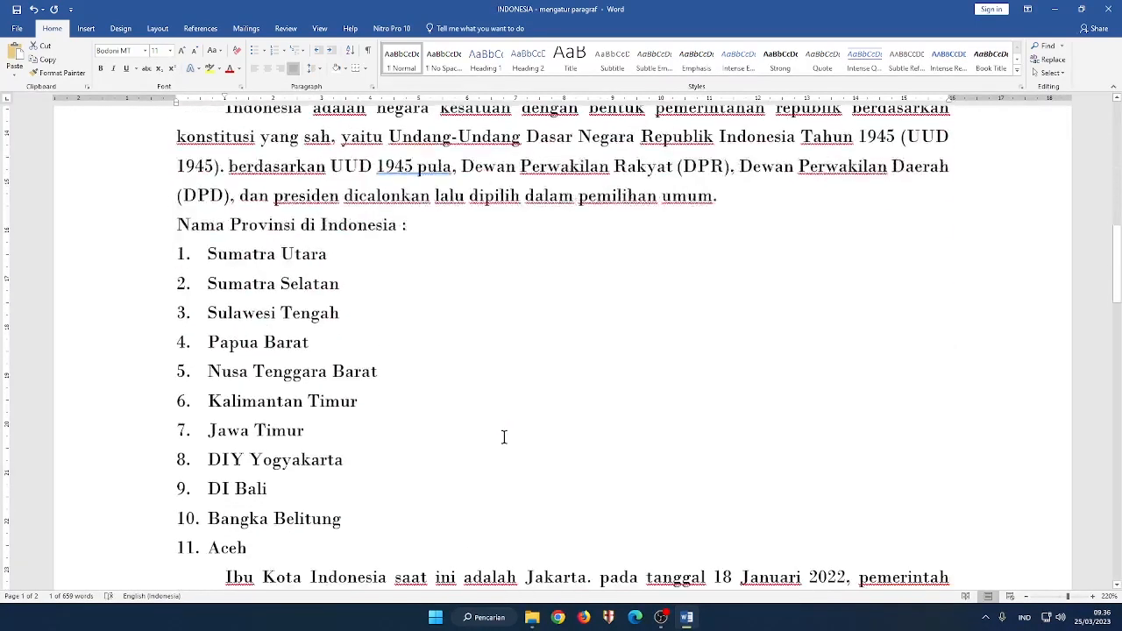
{"action": "scroll", "coordinate": [504, 438], "scroll_direction": "down", "scroll_amount": 10}
{"action": "scroll", "coordinate": [526, 413], "scroll_direction": "up", "scroll_amount": 3}
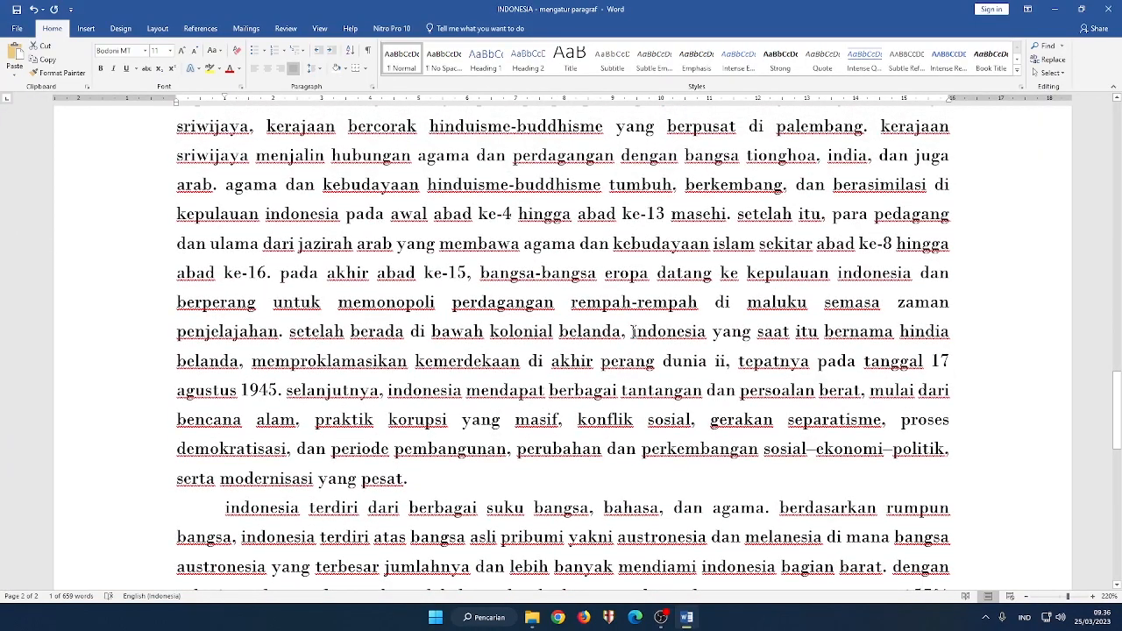
{"action": "left_click_drag", "start_coordinate": [632, 332], "coordinate": [698, 349]}
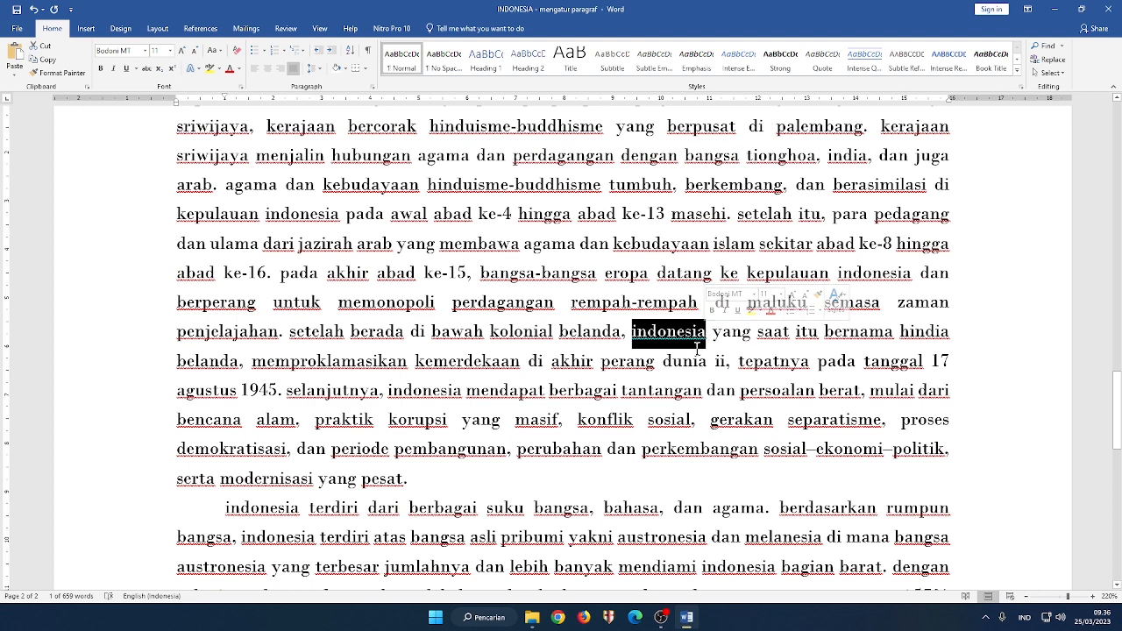
{"action": "key", "text": "ctrl+v"}
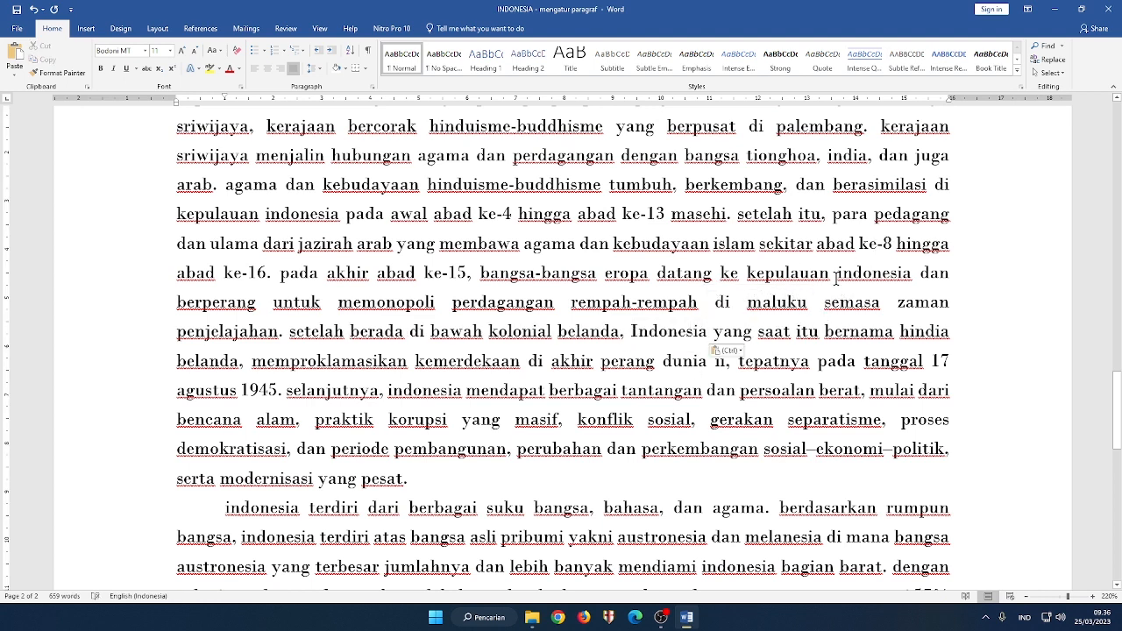
Replace the lowercase "indonesia" before "dan berperang" and the one after "selanjutnya," with the copied "Indonesia"
{"action": "left_click_drag", "start_coordinate": [837, 277], "coordinate": [912, 275]}
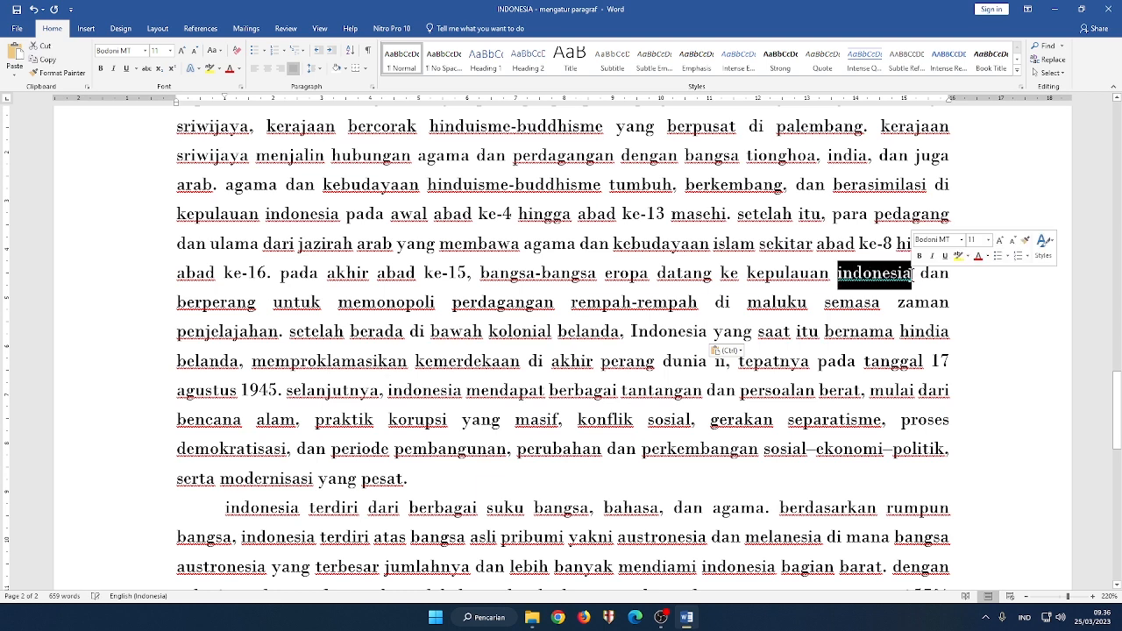
{"action": "key", "text": "ctrl+v"}
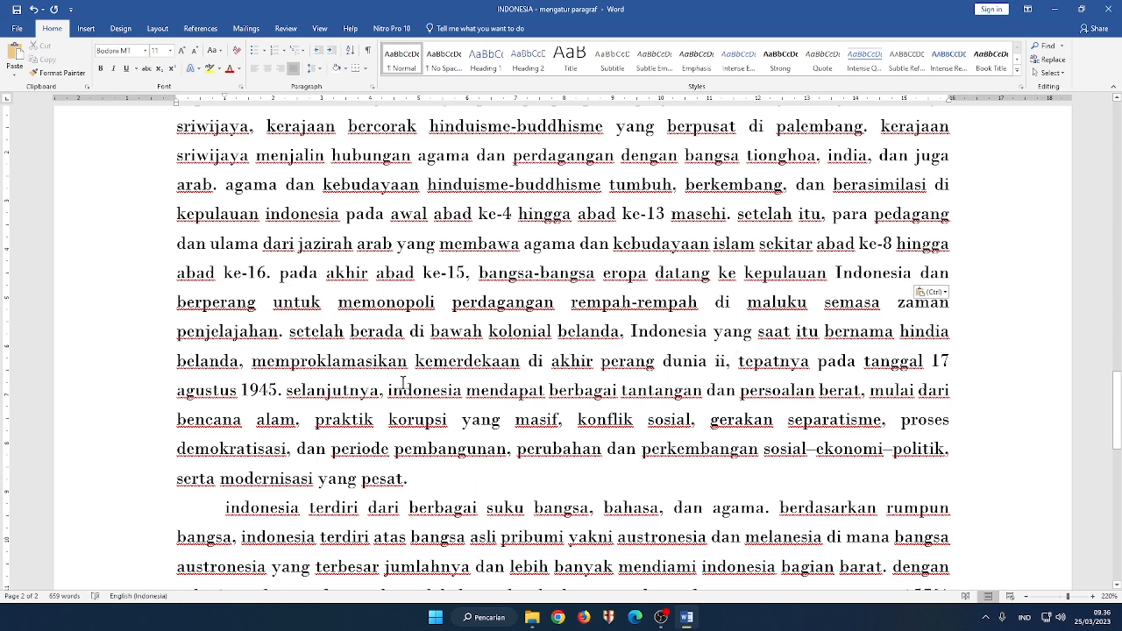
{"action": "left_click_drag", "start_coordinate": [388, 391], "coordinate": [462, 391]}
{"action": "key", "text": "ctrl+v"}
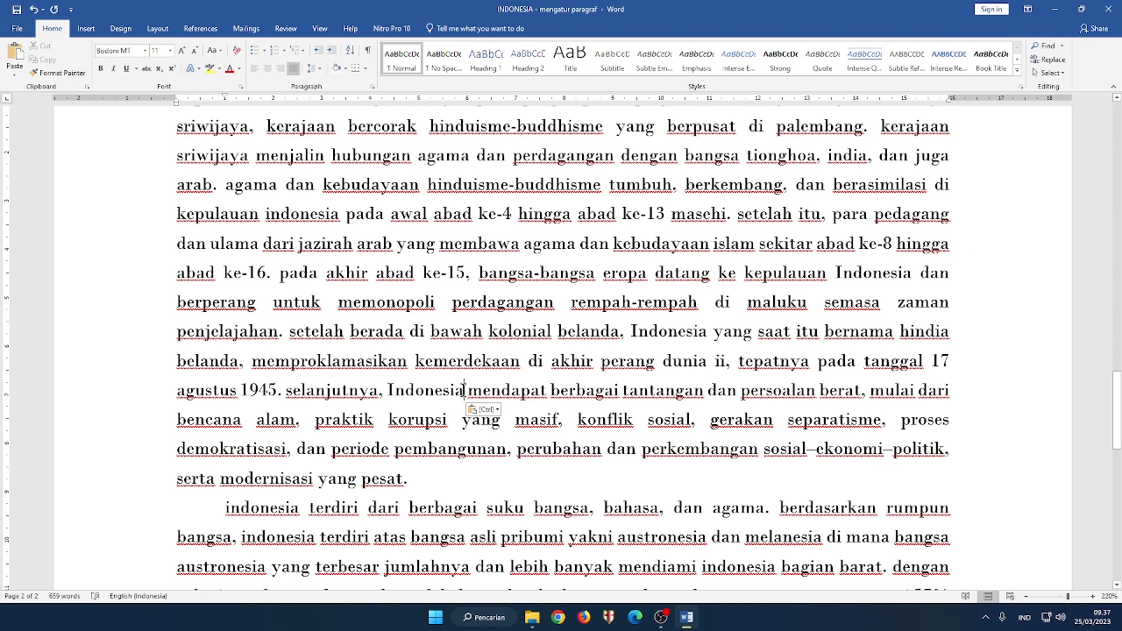
Copy the "Indonesia" after "selanjutnya," and paste it over the lowercase "indonesia" before "pada awal abad ke-4"
{"action": "left_click_drag", "start_coordinate": [464, 390], "coordinate": [387, 390]}
{"action": "key", "text": "ctrl+c"}
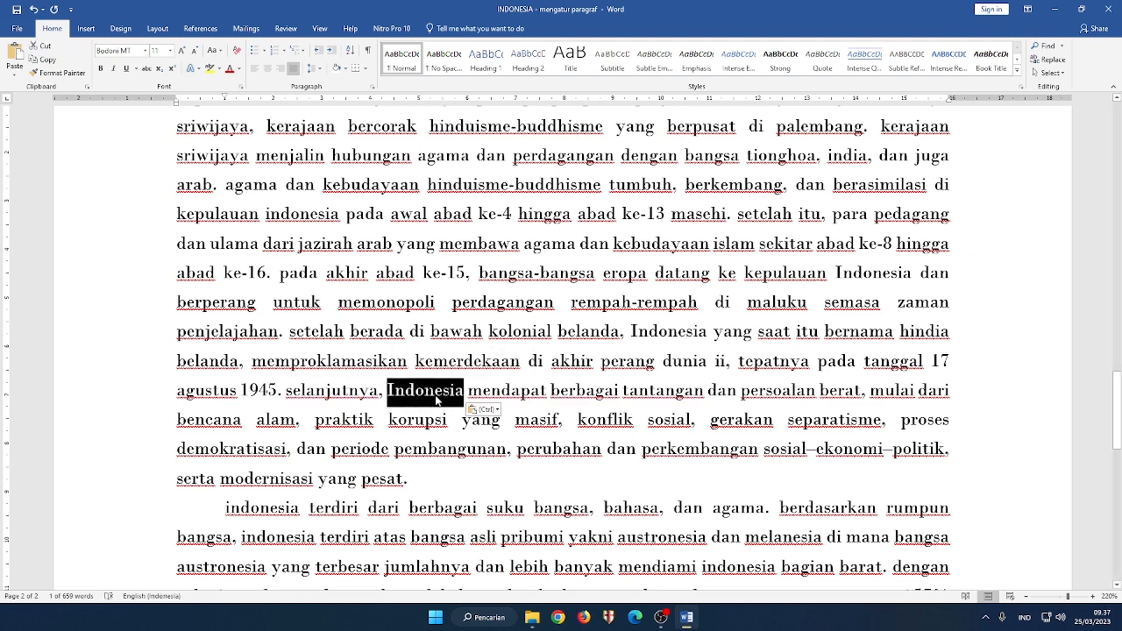
{"action": "left_click", "coordinate": [43, 61]}
{"action": "left_click_drag", "start_coordinate": [339, 215], "coordinate": [265, 216]}
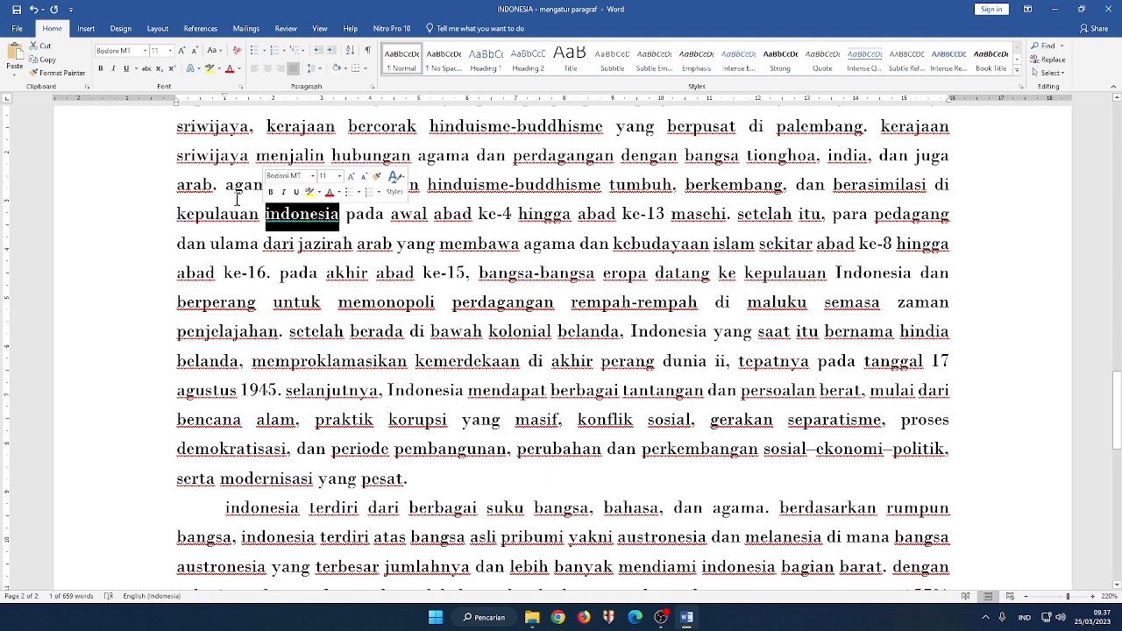
{"action": "left_click", "coordinate": [15, 55]}
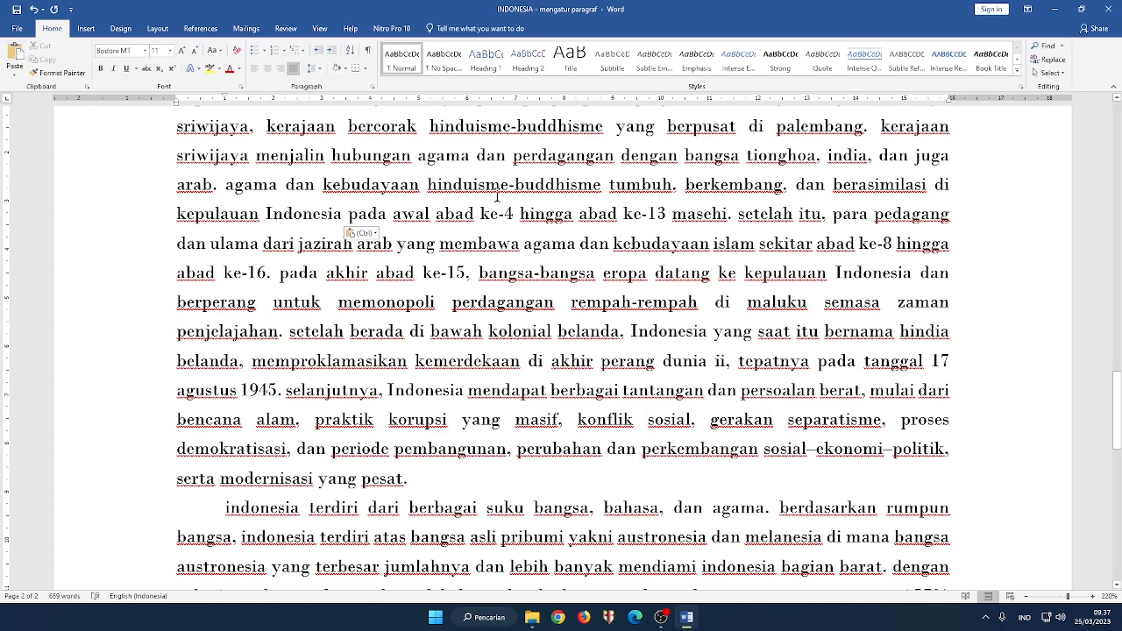
Insert an empty line between "serta modernisasi yang pesat." and the paragraph starting "indonesia terdiri dari berbagai suku bangsa"
{"action": "scroll", "coordinate": [526, 419], "scroll_direction": "down", "scroll_amount": 5}
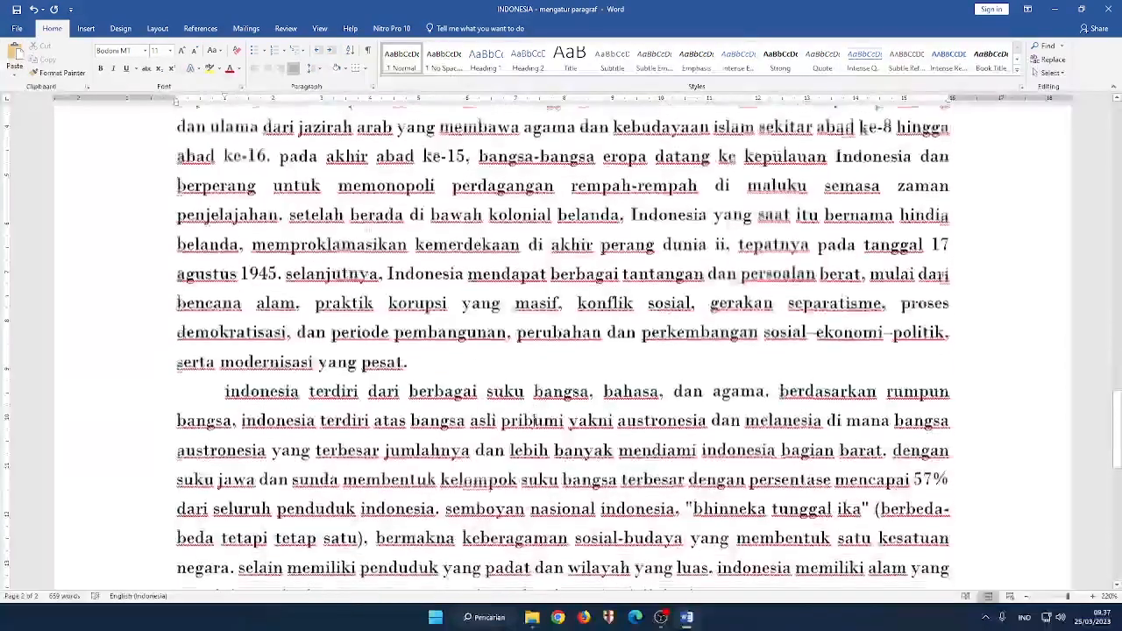
{"action": "scroll", "coordinate": [533, 421], "scroll_direction": "down", "scroll_amount": 3}
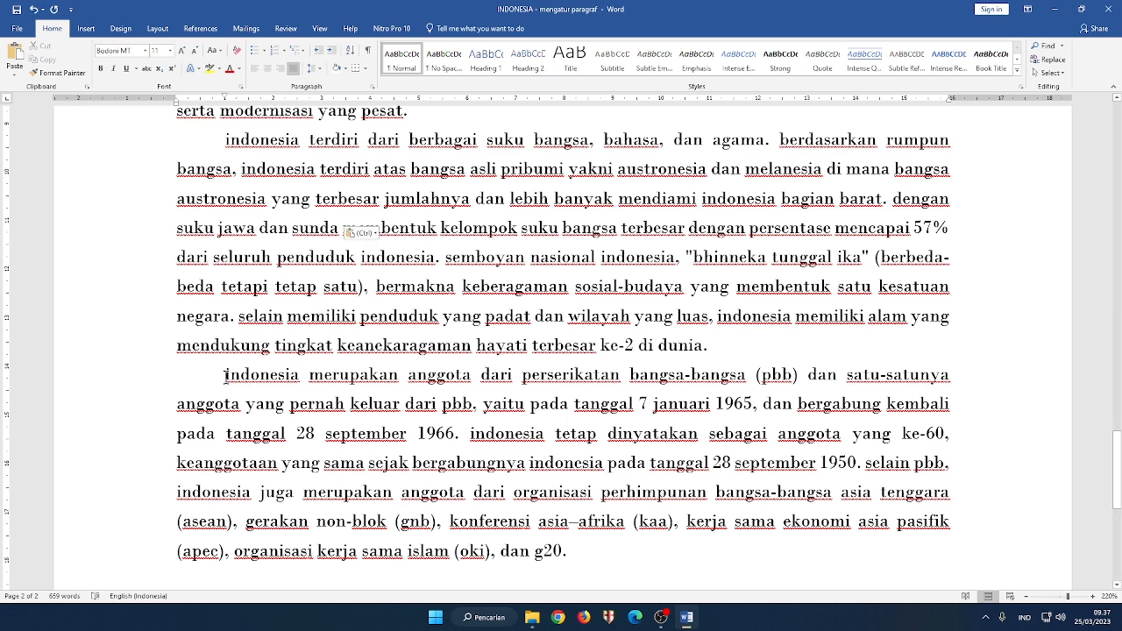
{"action": "left_click_drag", "start_coordinate": [224, 377], "coordinate": [622, 554]}
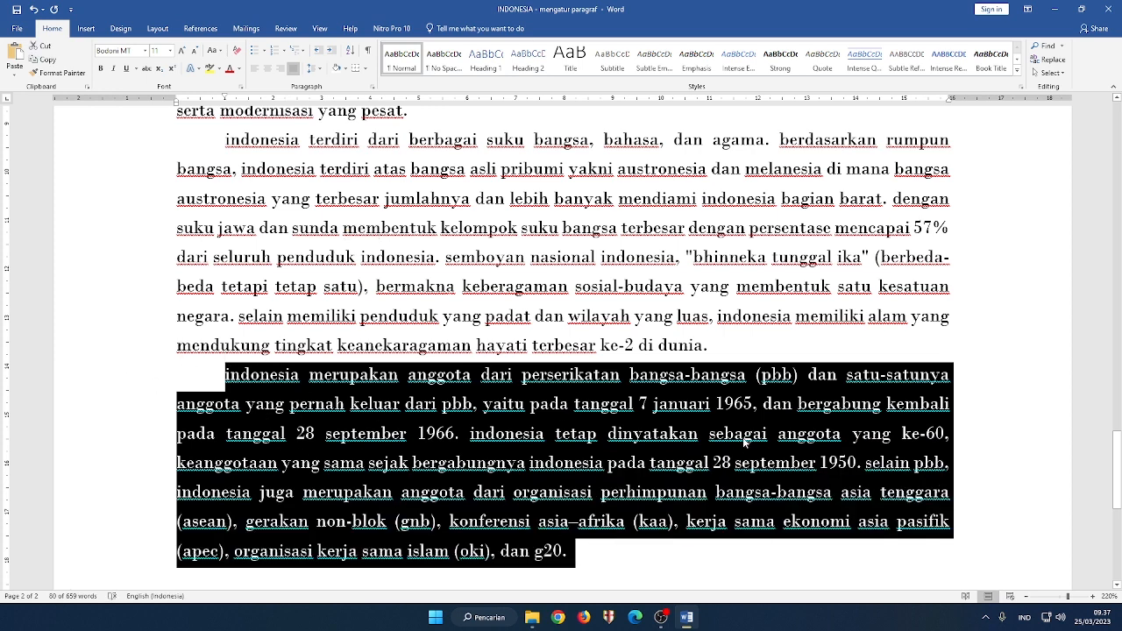
{"action": "scroll", "coordinate": [430, 423], "scroll_direction": "up", "scroll_amount": 3}
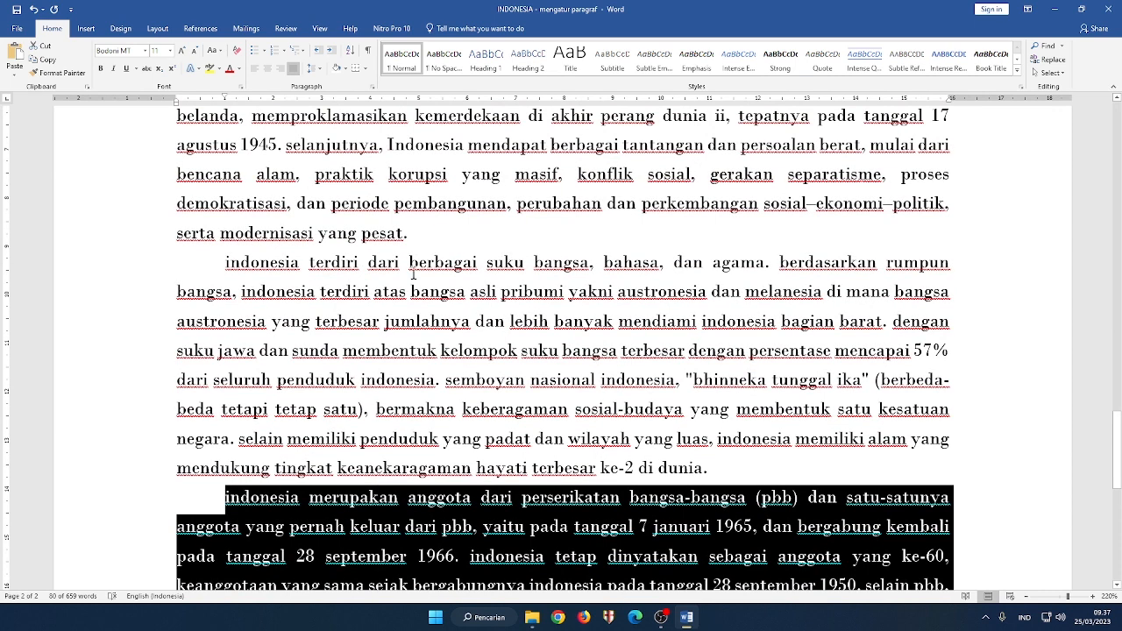
{"action": "left_click", "coordinate": [461, 235]}
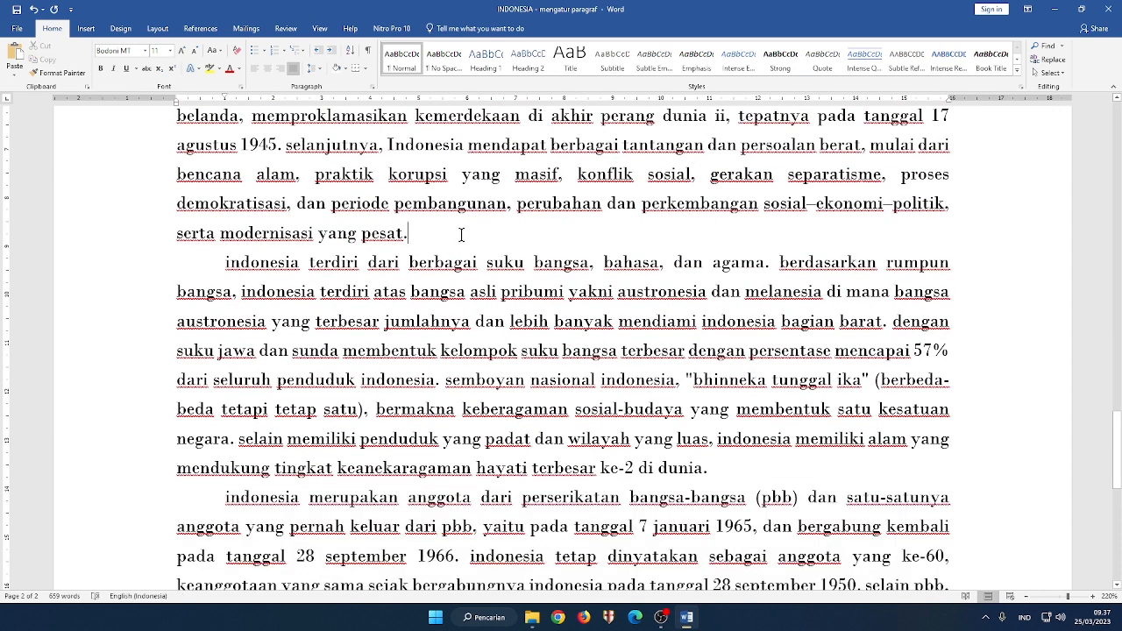
{"action": "key", "text": "Return"}
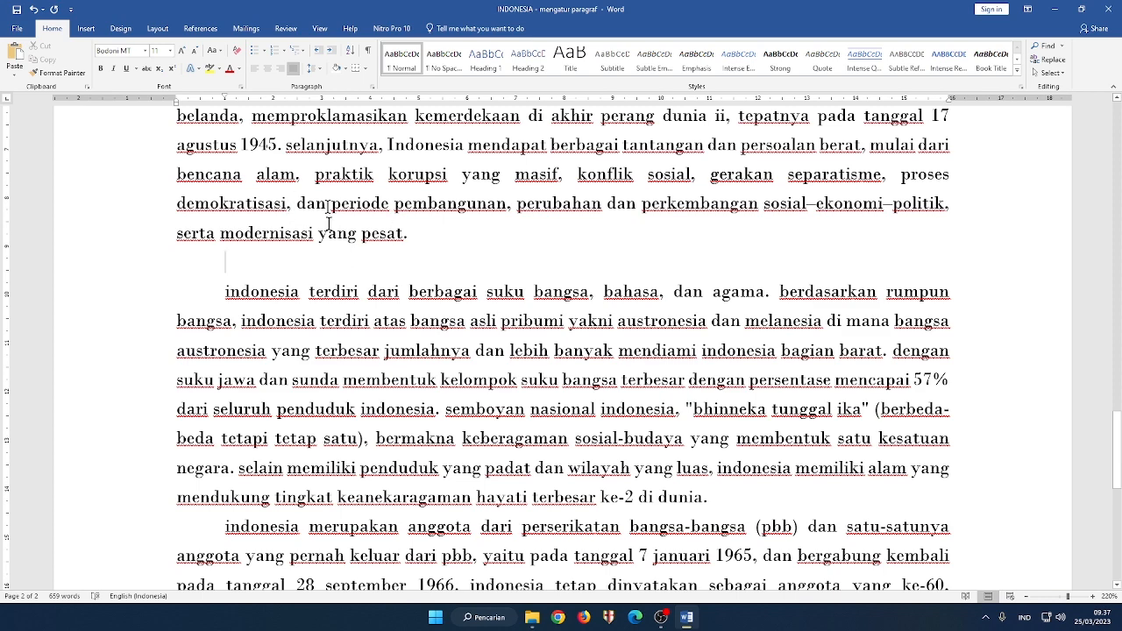
Copy the last paragraph, starting "indonesia merupakan anggota", and remove it from the end of the document
{"action": "scroll", "coordinate": [231, 262], "scroll_direction": "down", "scroll_amount": 5}
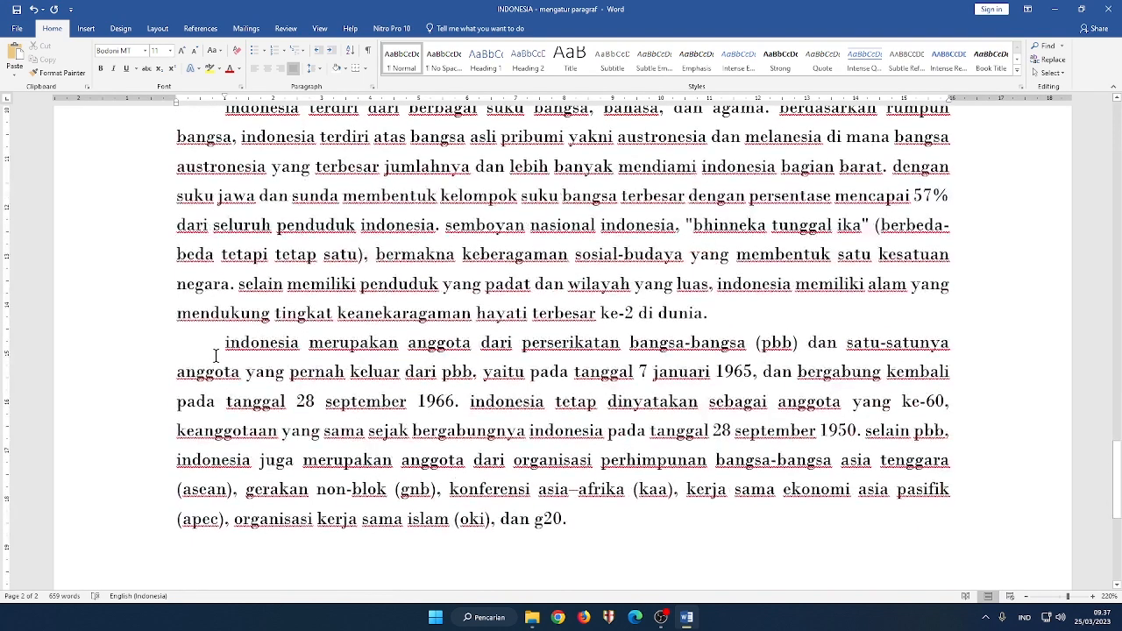
{"action": "left_click_drag", "start_coordinate": [217, 343], "coordinate": [604, 529]}
{"action": "key", "text": "ctrl+c"}
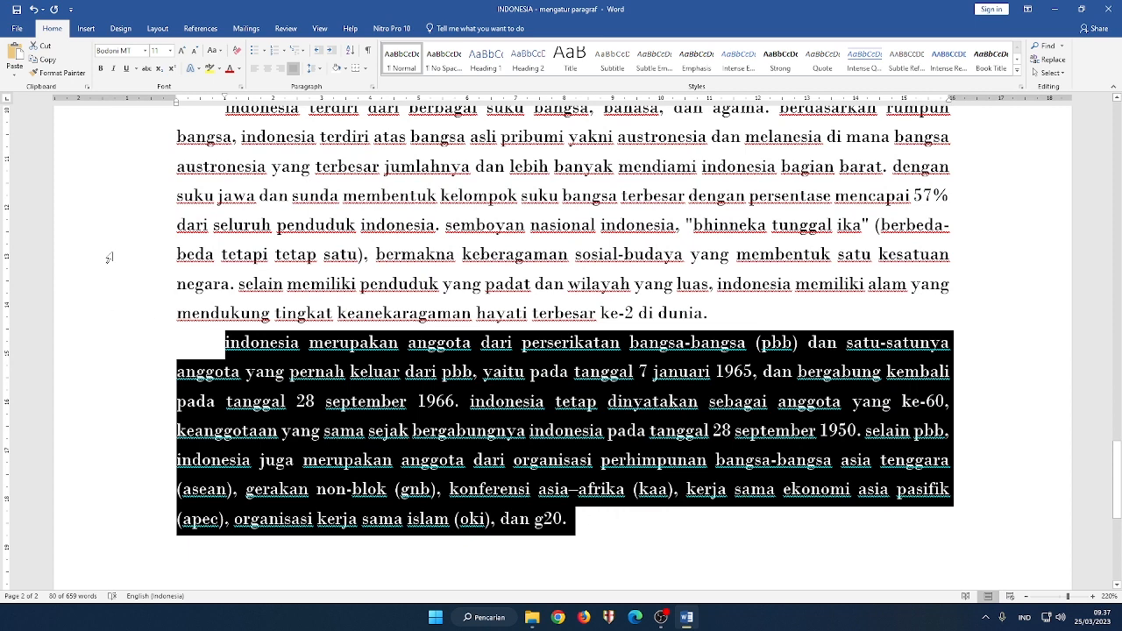
{"action": "key", "text": "BackSpace"}
{"action": "scroll", "coordinate": [364, 302], "scroll_direction": "up", "scroll_amount": 2}
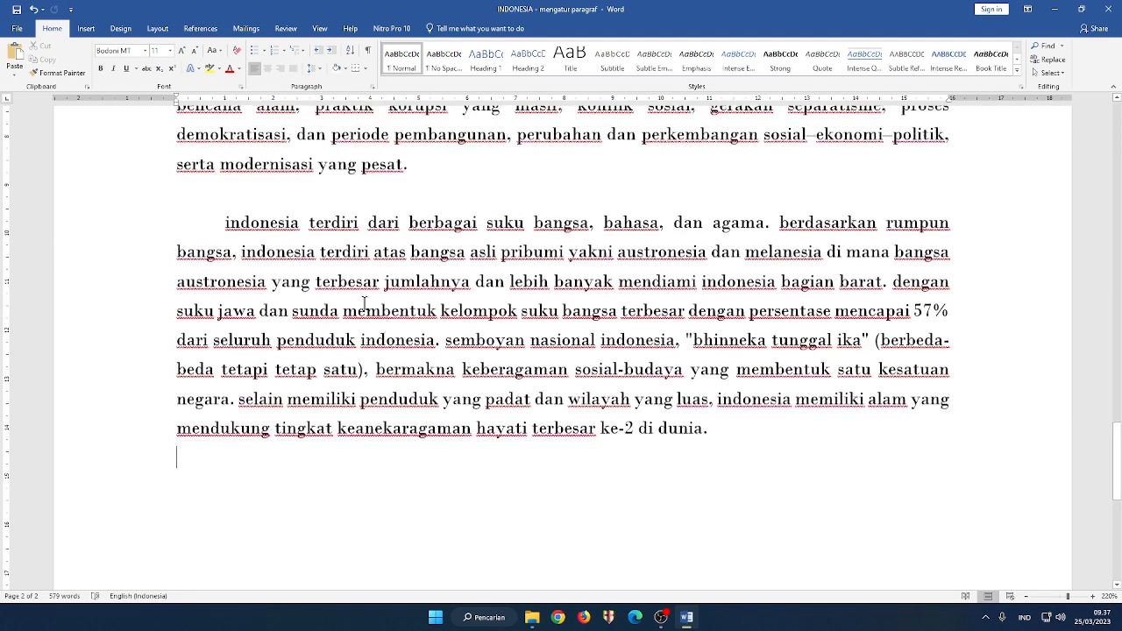
Paste the paragraph starting "indonesia merupakan anggota" below "serta modernisasi yang pesat." and delete the empty line after it
{"action": "left_click", "coordinate": [287, 206]}
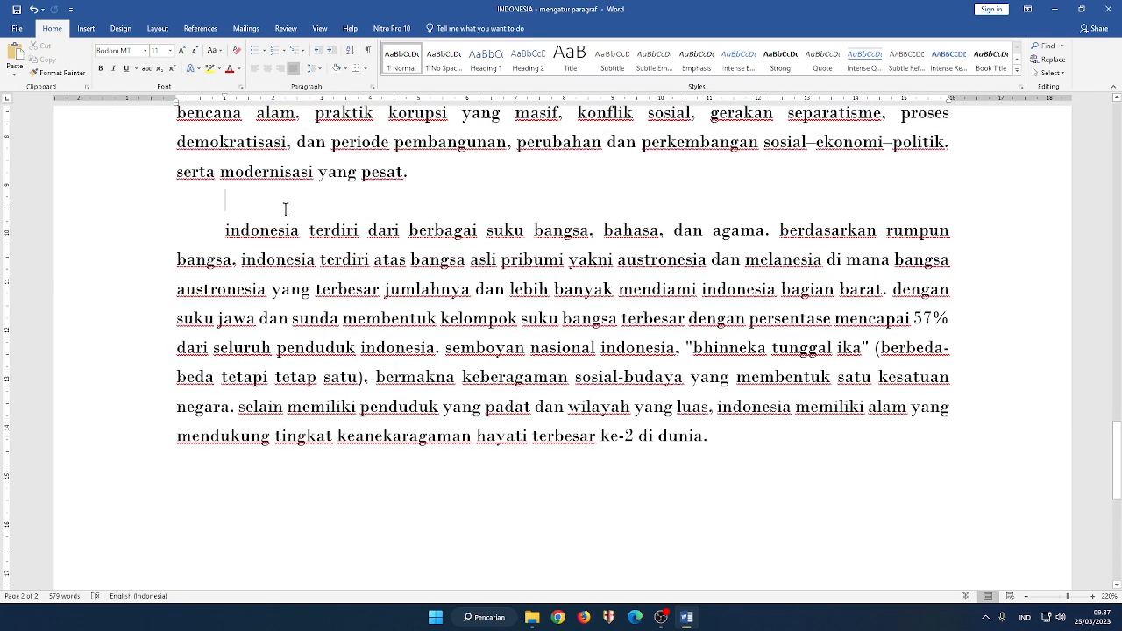
{"action": "key", "text": "ctrl+v"}
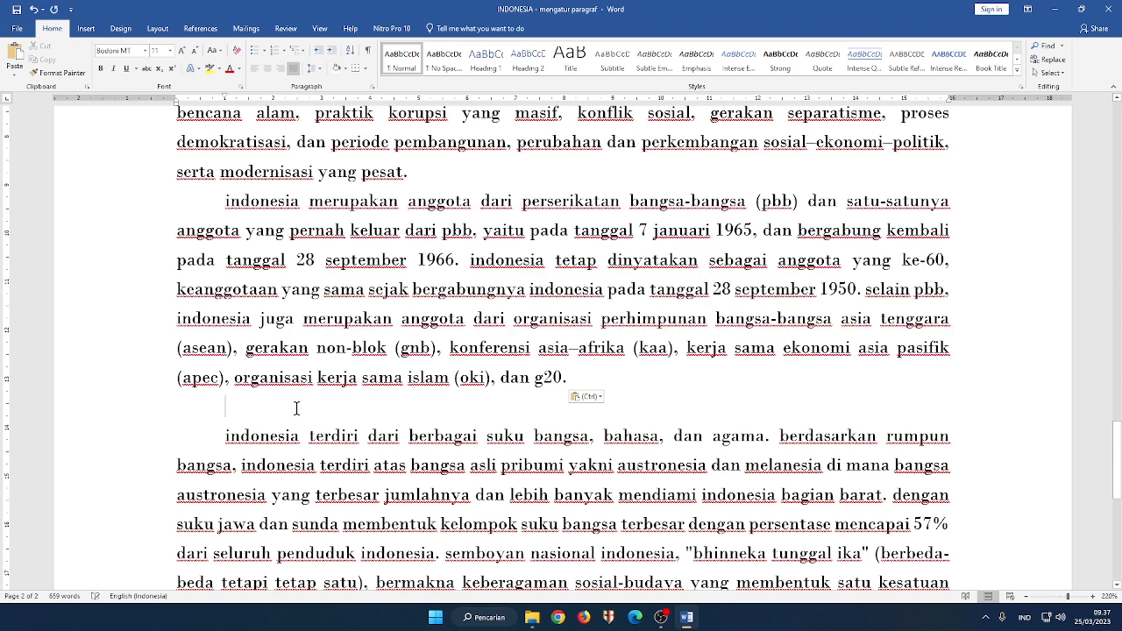
{"action": "left_click", "coordinate": [296, 409]}
{"action": "key", "text": "BackSpace"}
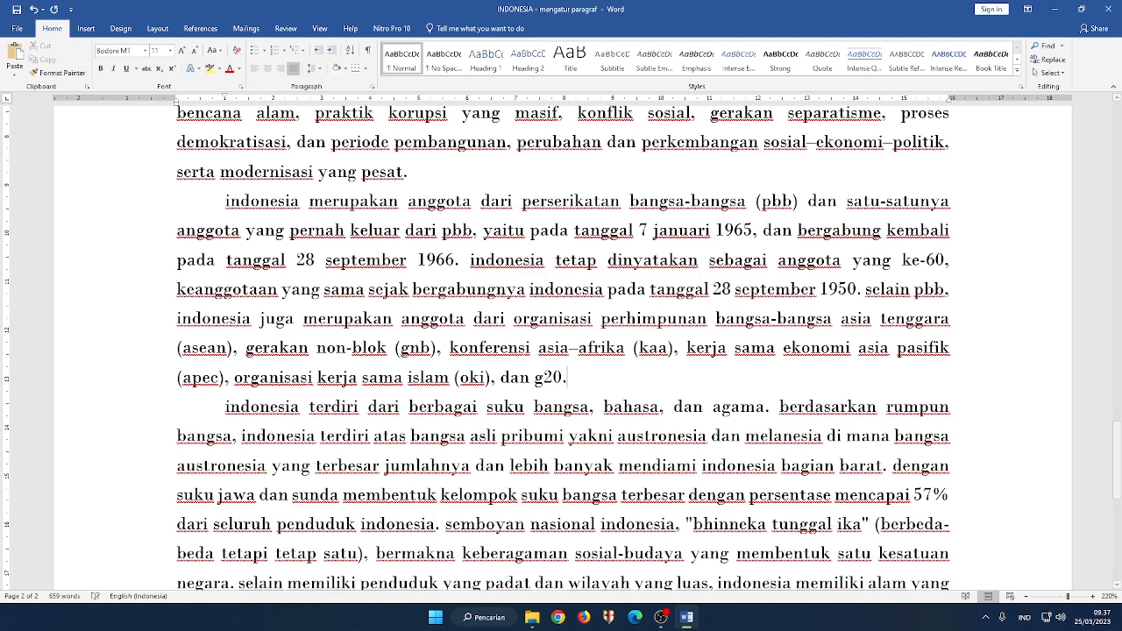
Cut the whole paragraph starting "indonesia merupakan anggota" from below "serta modernisasi yang pesat."
{"action": "scroll", "coordinate": [301, 408], "scroll_direction": "up", "scroll_amount": 1}
{"action": "scroll", "coordinate": [561, 351], "scroll_direction": "up", "scroll_amount": 6}
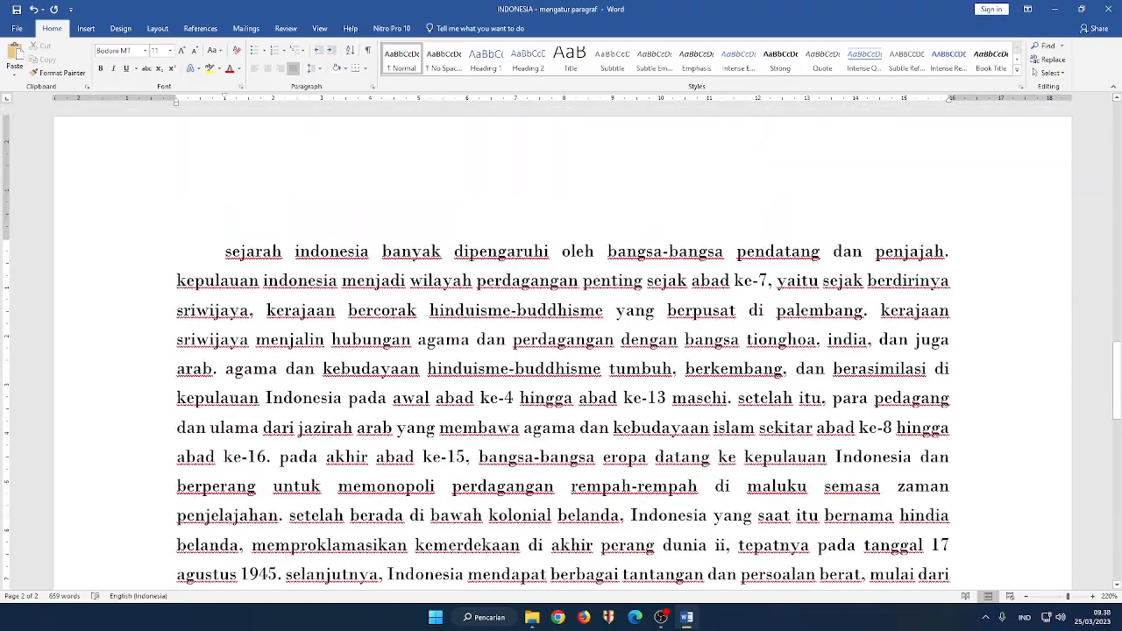
{"action": "scroll", "coordinate": [561, 351], "scroll_direction": "down", "scroll_amount": 5}
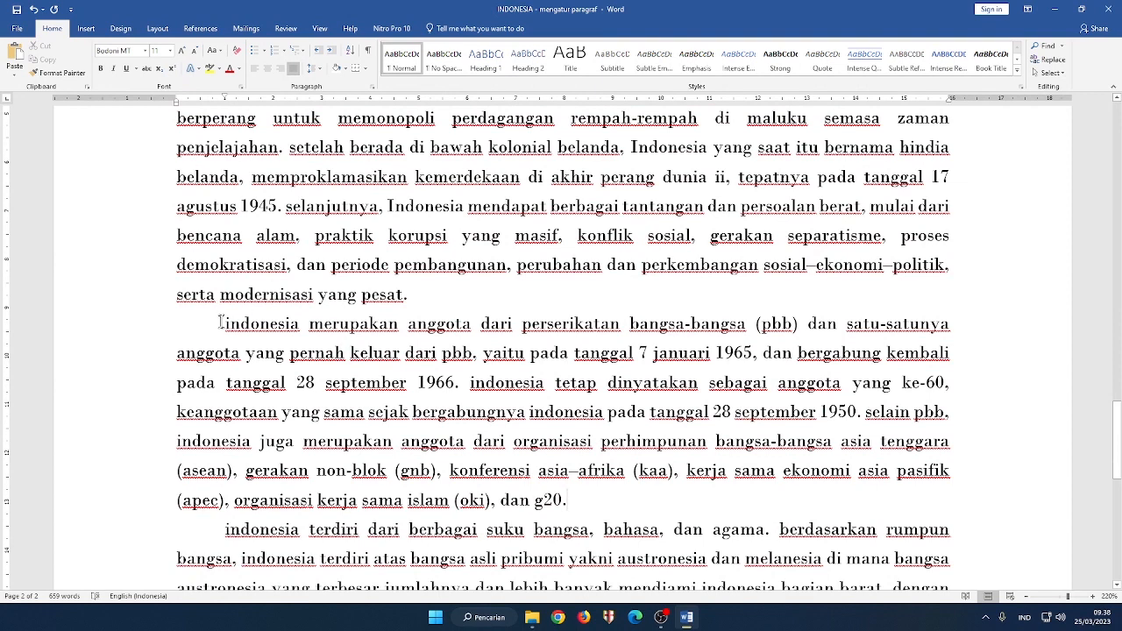
{"action": "left_click_drag", "start_coordinate": [226, 326], "coordinate": [572, 500]}
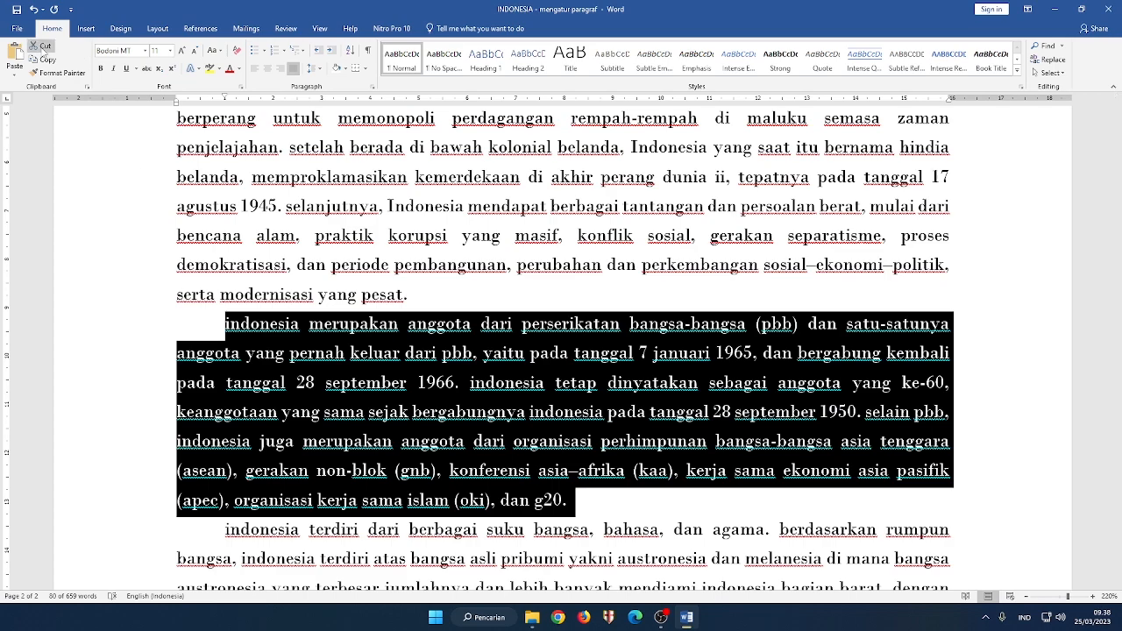
{"action": "left_click", "coordinate": [41, 46]}
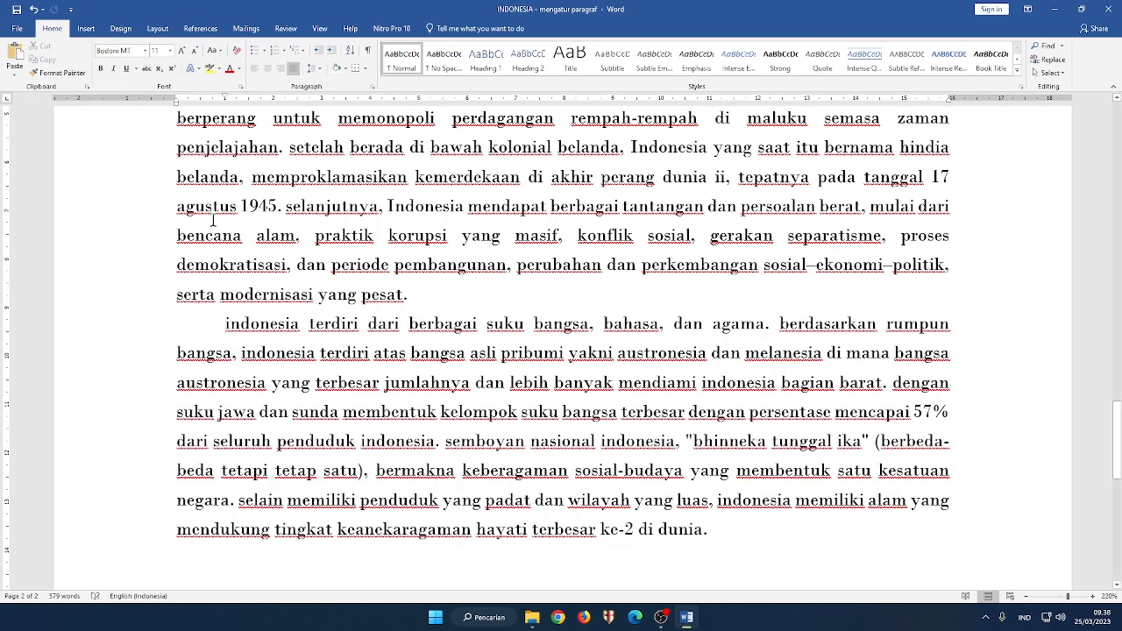
Paste the cut paragraph once on a new line above the one starting "sejarah indonesia banyak", leaving no duplicate or empty line
{"action": "scroll", "coordinate": [317, 256], "scroll_direction": "up", "scroll_amount": 3}
{"action": "scroll", "coordinate": [317, 256], "scroll_direction": "up", "scroll_amount": 2}
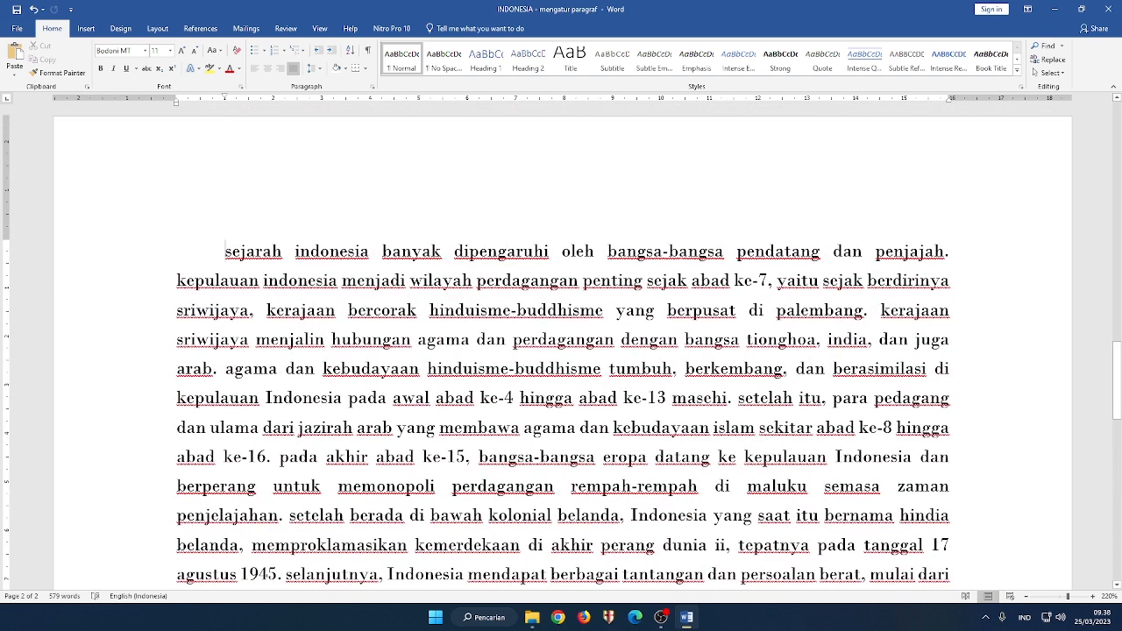
{"action": "key", "text": "Return"}
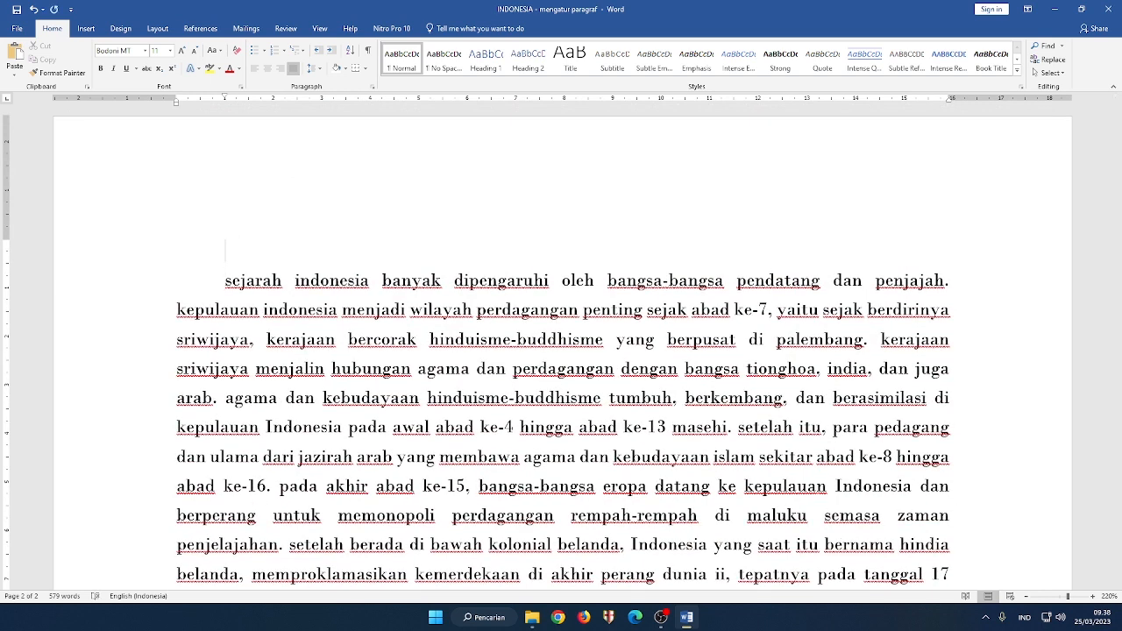
{"action": "left_click", "coordinate": [16, 53]}
{"action": "left_click", "coordinate": [15, 53]}
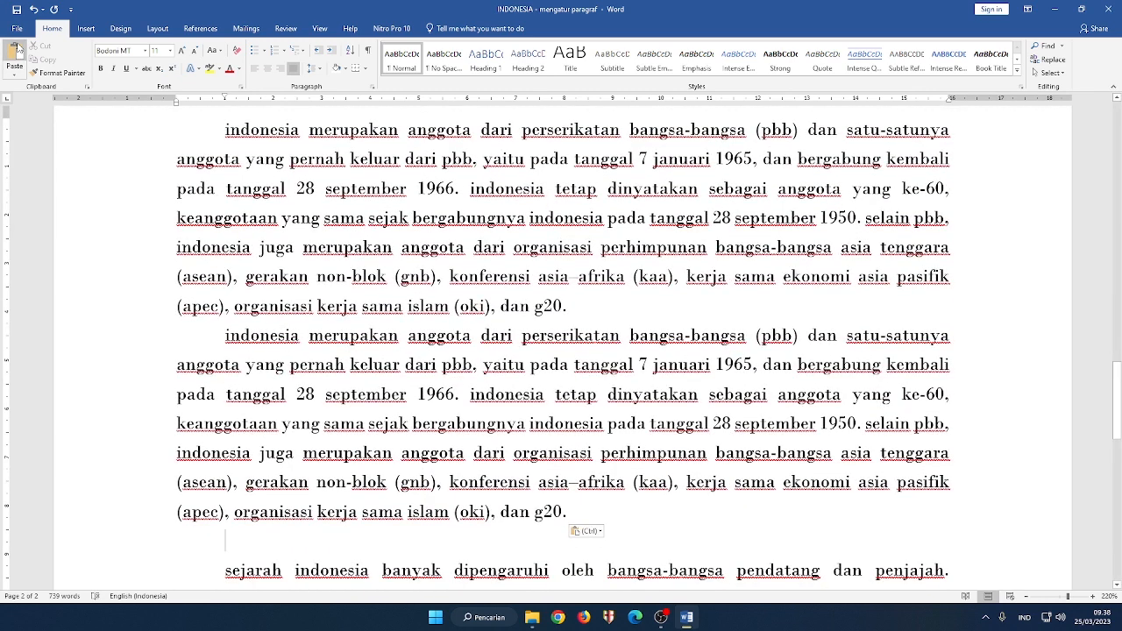
{"action": "key", "text": "ctrl+z"}
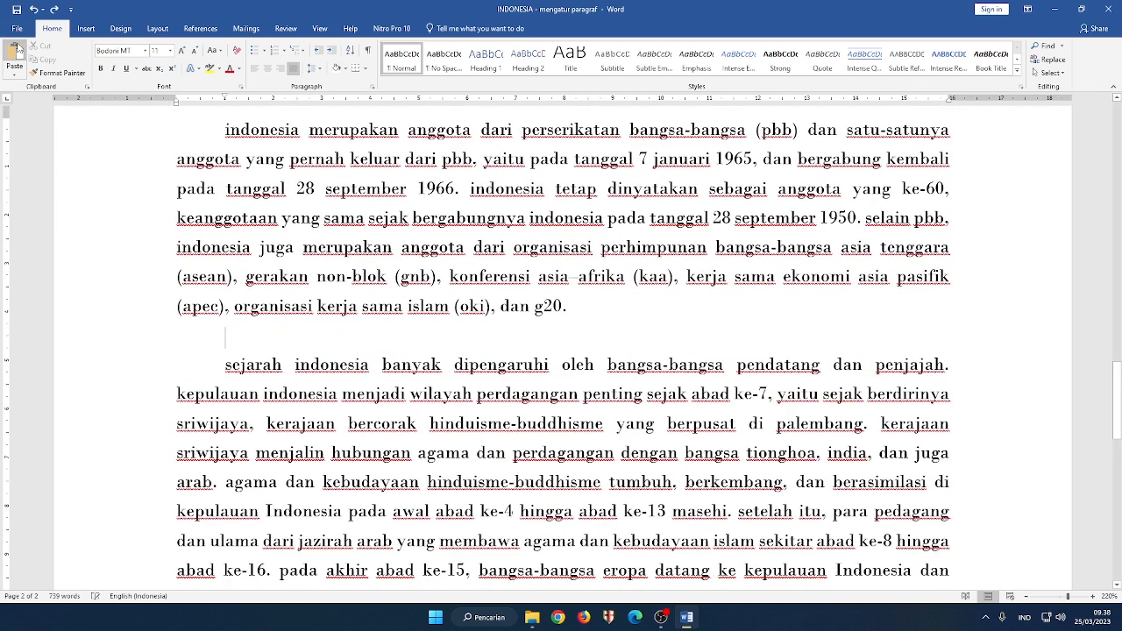
{"action": "key", "text": "BackSpace"}
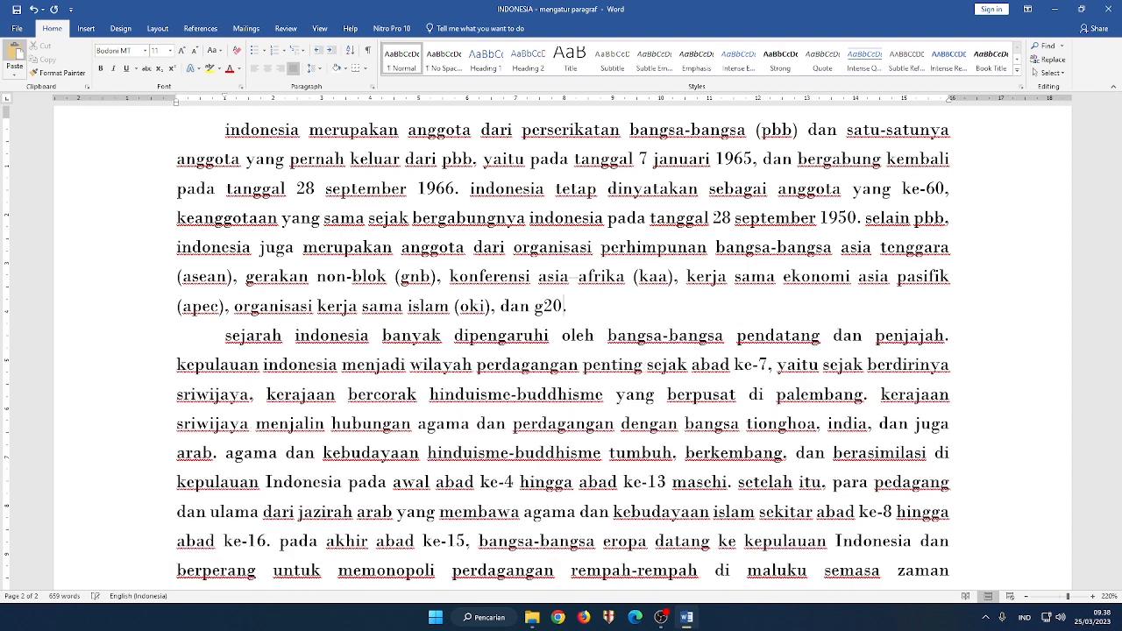
{"action": "scroll", "coordinate": [561, 342], "scroll_direction": "up", "scroll_amount": 4}
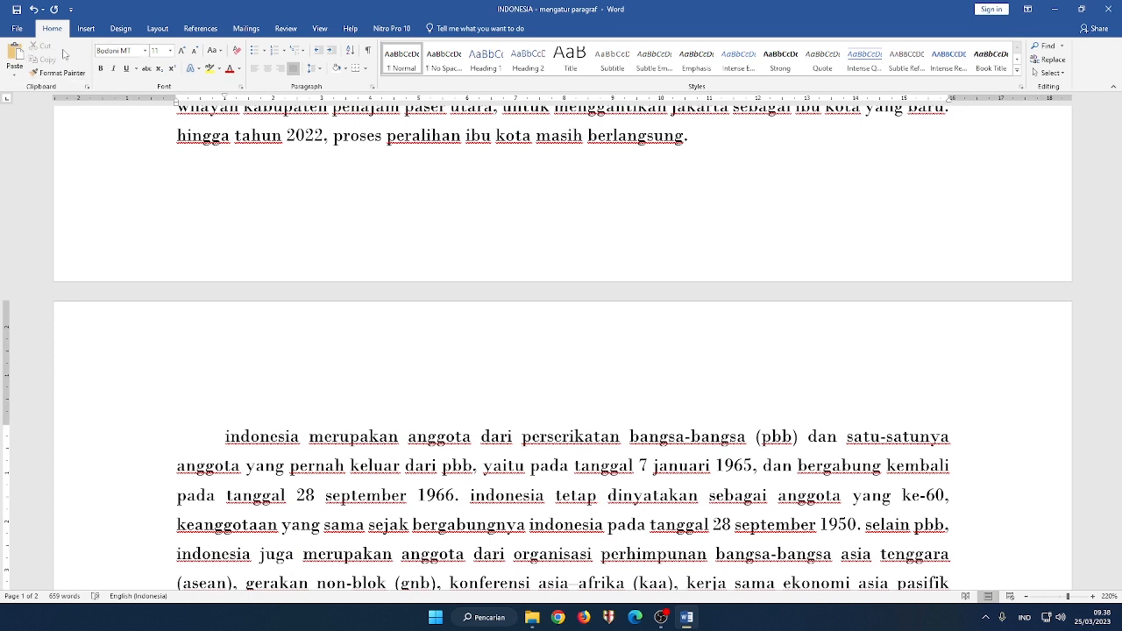
{"action": "left_click", "coordinate": [42, 73]}
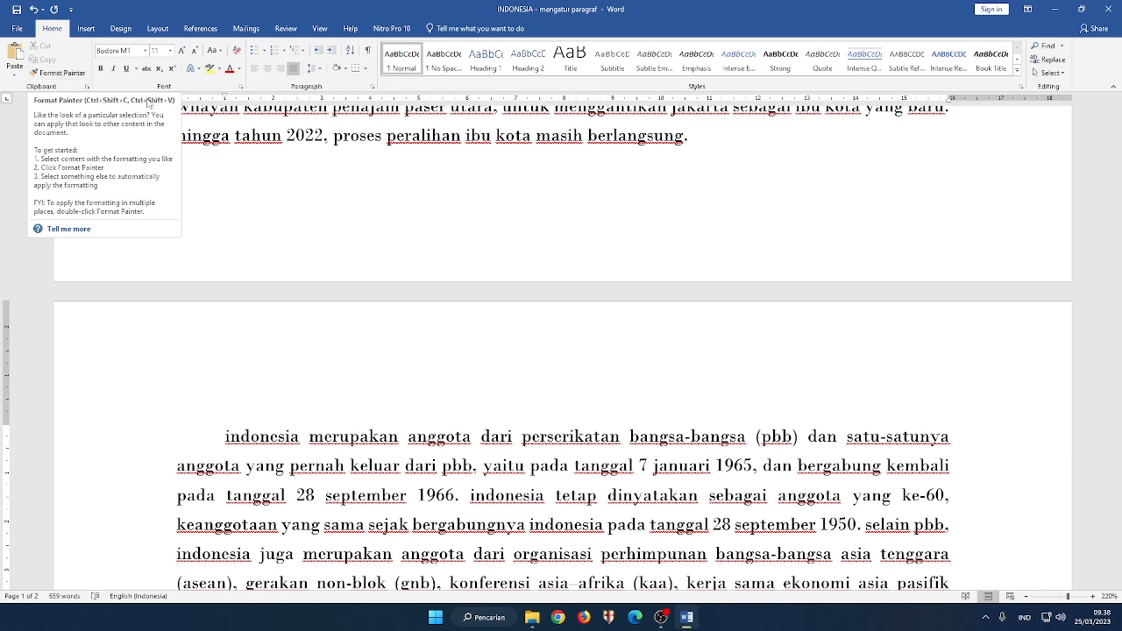
{"action": "scroll", "coordinate": [584, 400], "scroll_direction": "up", "scroll_amount": 5}
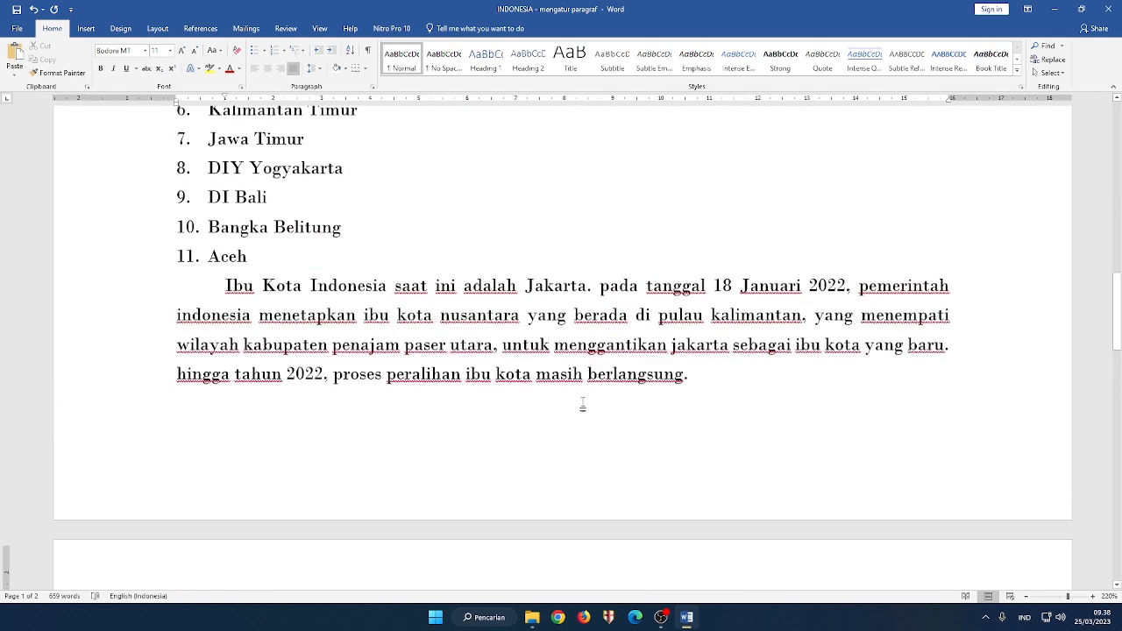
Remove the first-line indent from the paragraphs starting "indonesia merupakan anggota" and "sejarah indonesia banyak"
{"action": "scroll", "coordinate": [263, 316], "scroll_direction": "down", "scroll_amount": 5}
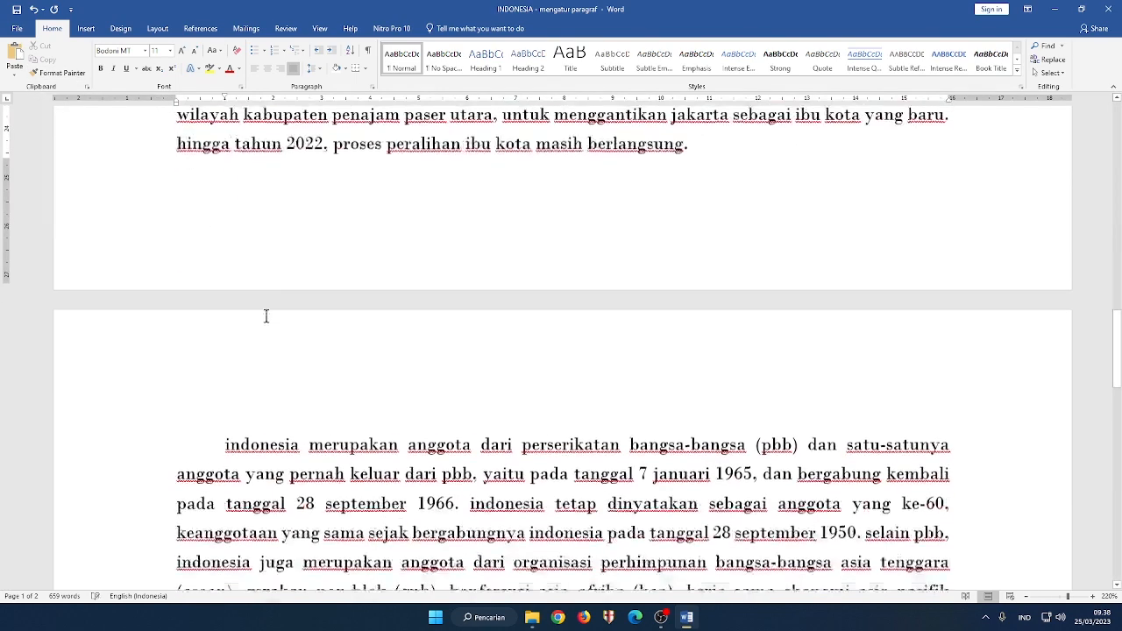
{"action": "left_click", "coordinate": [218, 252]}
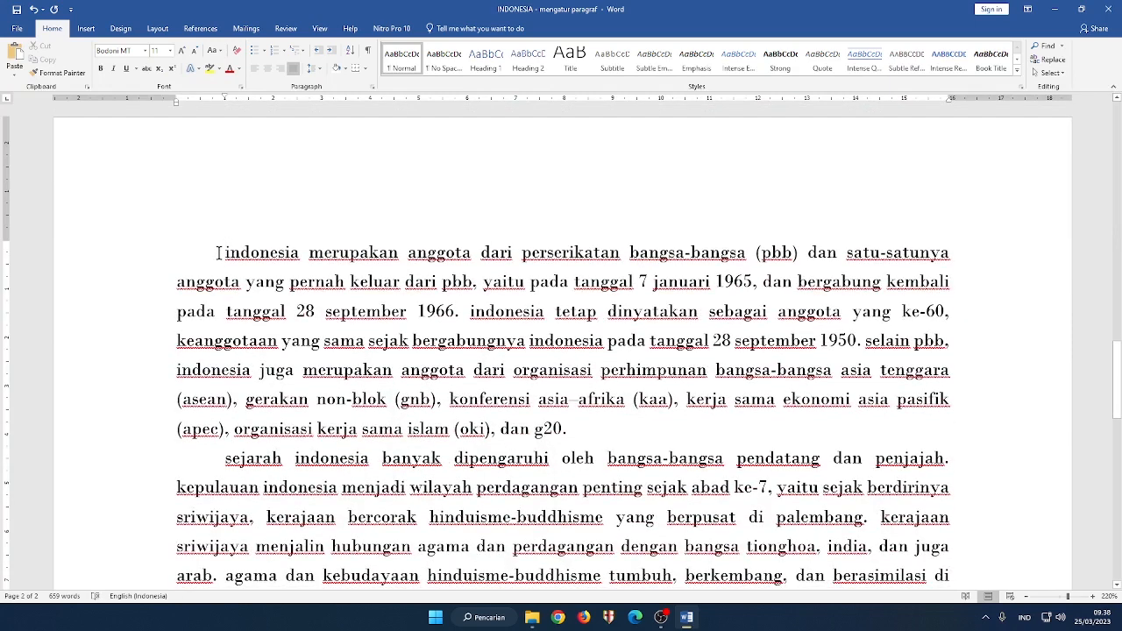
{"action": "key", "text": "BackSpace"}
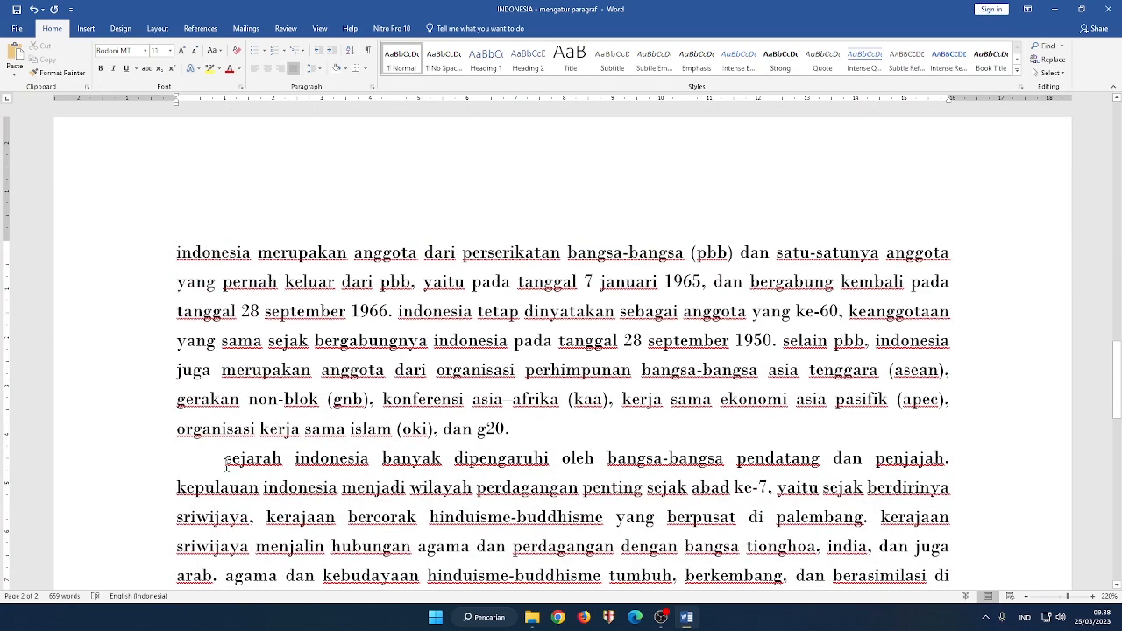
{"action": "key", "text": "BackSpace"}
Use Format Painter to carry the "Ibu Kota Indonesia" paragraph's formatting over to the paragraphs starting "indonesia merupakan anggota" and "sejarah indonesia banyak"
{"action": "scroll", "coordinate": [308, 328], "scroll_direction": "up", "scroll_amount": 5}
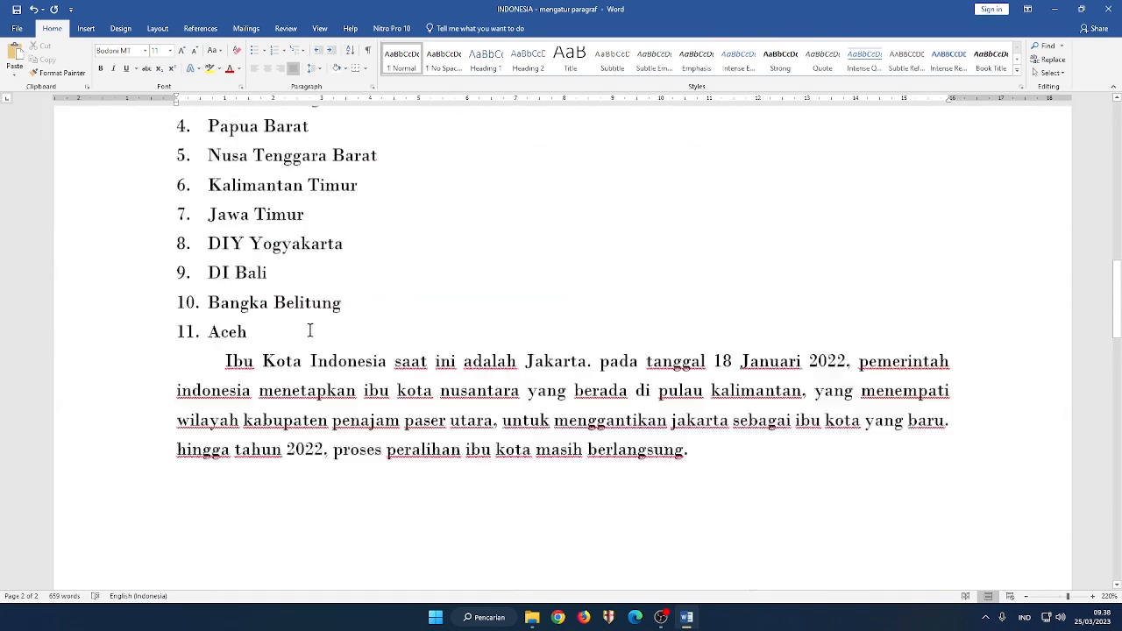
{"action": "left_click", "coordinate": [357, 419]}
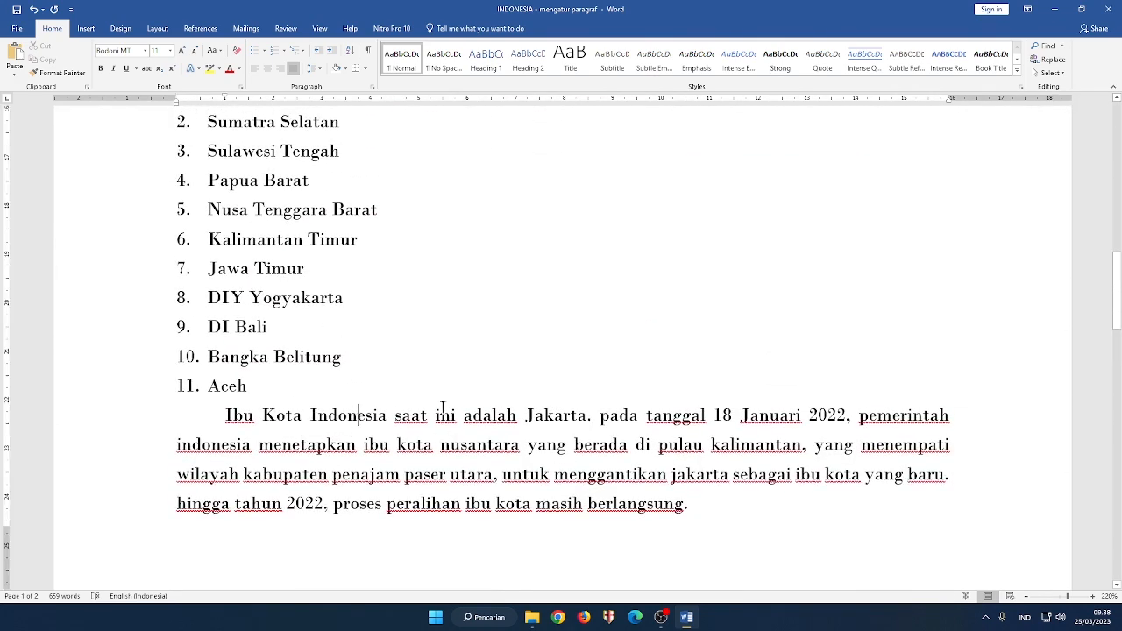
{"action": "left_click", "coordinate": [58, 72]}
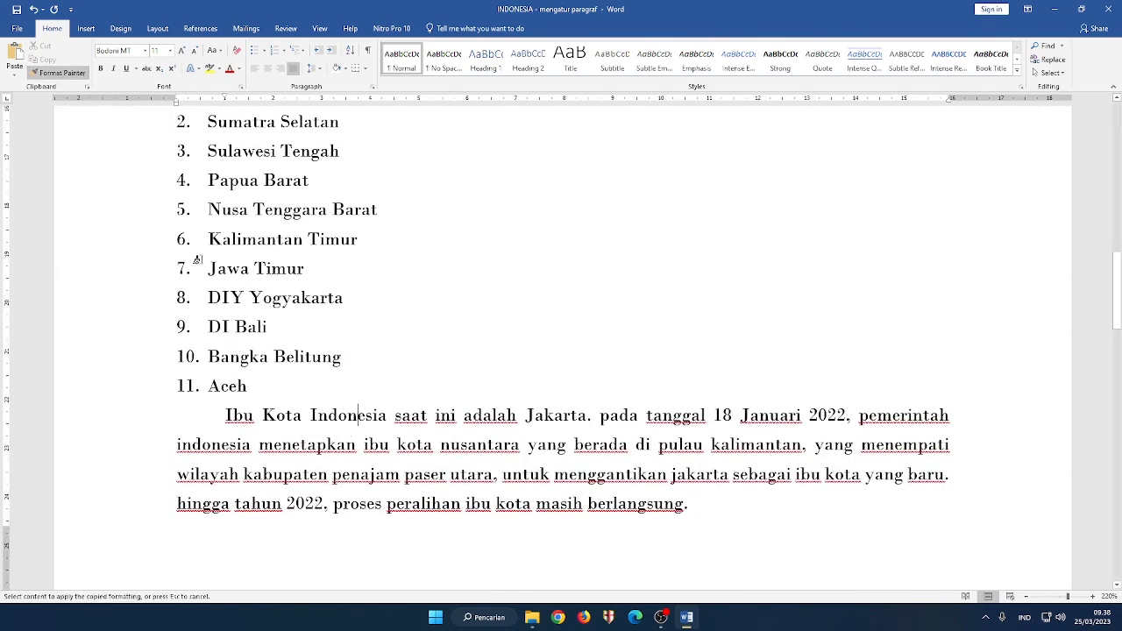
{"action": "scroll", "coordinate": [271, 327], "scroll_direction": "down", "scroll_amount": 3}
{"action": "scroll", "coordinate": [270, 327], "scroll_direction": "down", "scroll_amount": 4}
{"action": "left_click", "coordinate": [315, 259]}
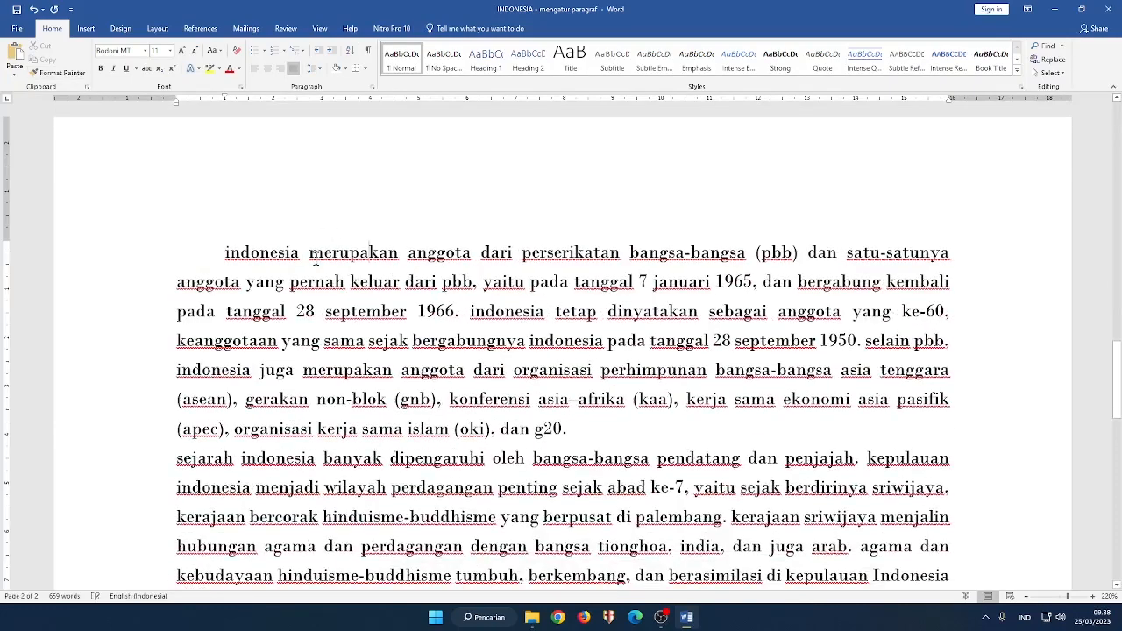
{"action": "double_click", "coordinate": [58, 72]}
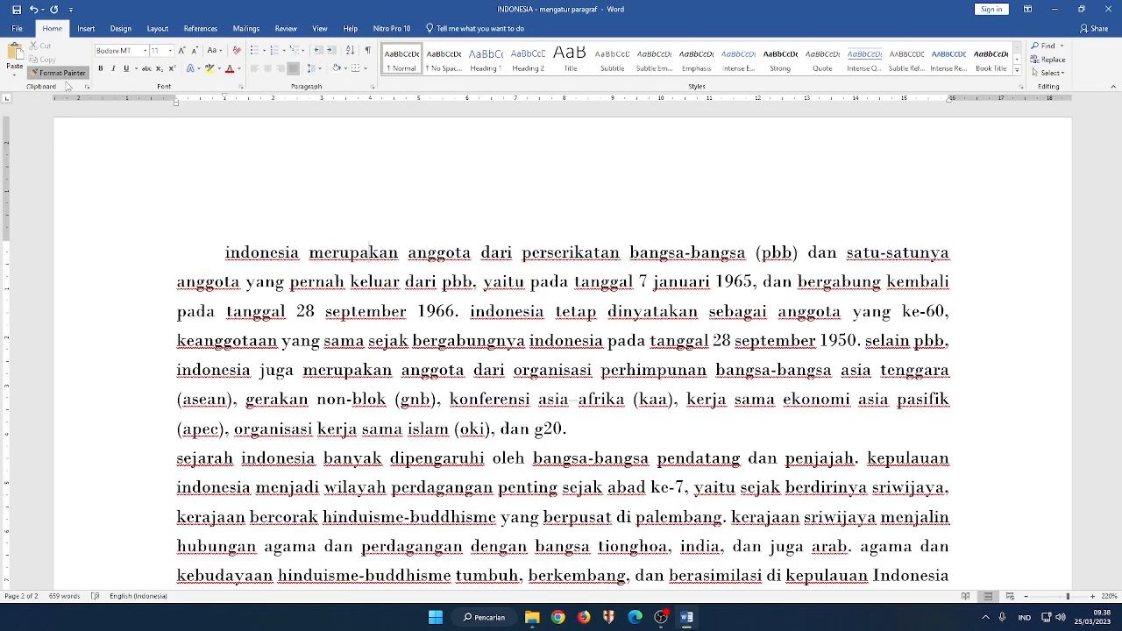
{"action": "left_click", "coordinate": [377, 460]}
Remove the first-line indent of the paragraph starting "indonesia merupakan anggota" and set its font to Calibri (Body)
{"action": "scroll", "coordinate": [408, 423], "scroll_direction": "up", "scroll_amount": 7}
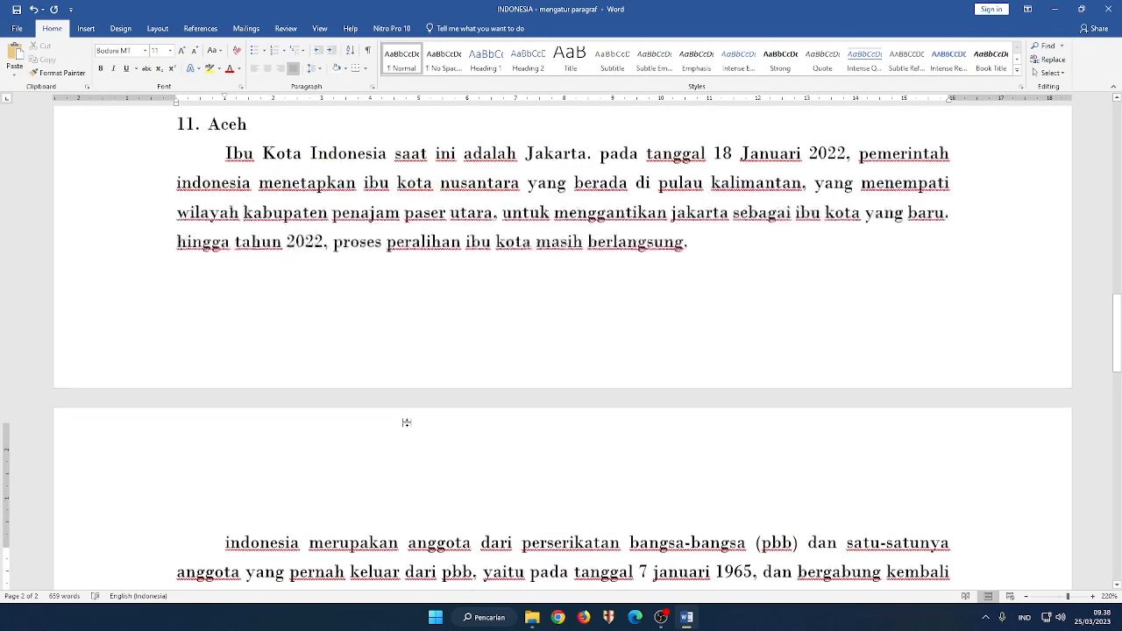
{"action": "scroll", "coordinate": [406, 423], "scroll_direction": "down", "scroll_amount": 5}
{"action": "left_click_drag", "start_coordinate": [207, 313], "coordinate": [128, 286]}
{"action": "left_click", "coordinate": [218, 314]}
{"action": "key", "text": "BackSpace"}
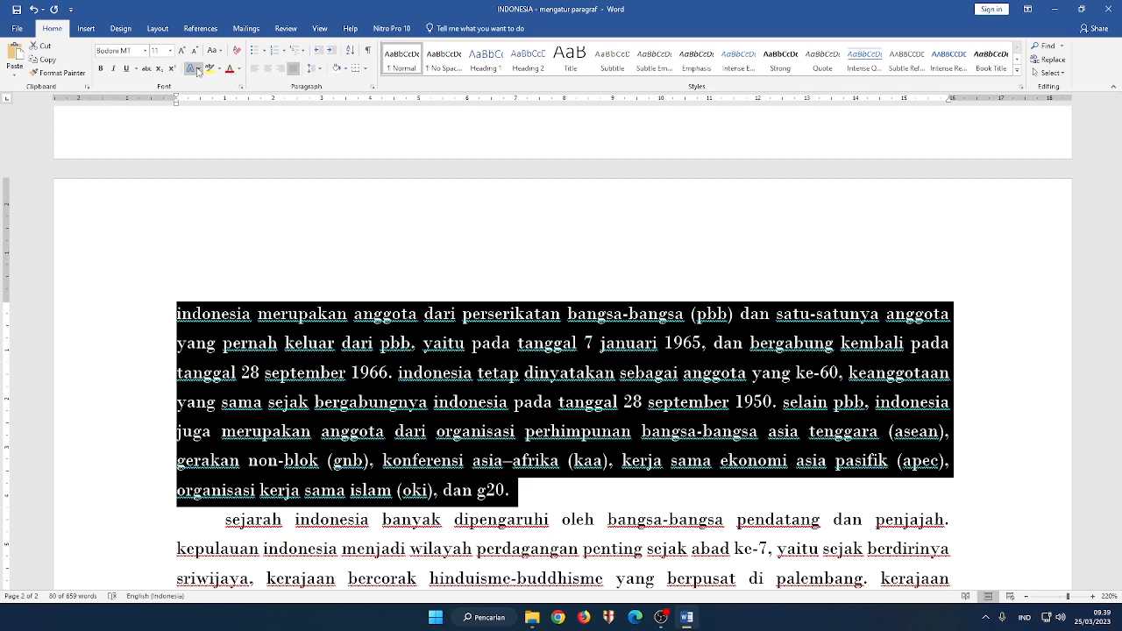
{"action": "left_click", "coordinate": [145, 50]}
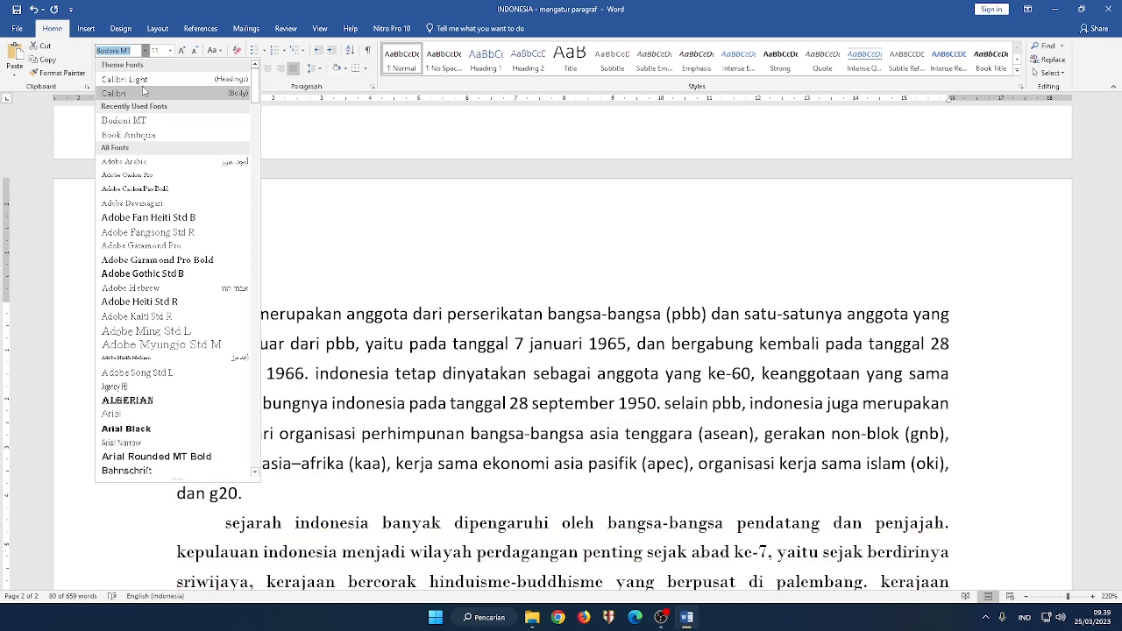
{"action": "left_click", "coordinate": [131, 120]}
{"action": "left_click", "coordinate": [336, 346]}
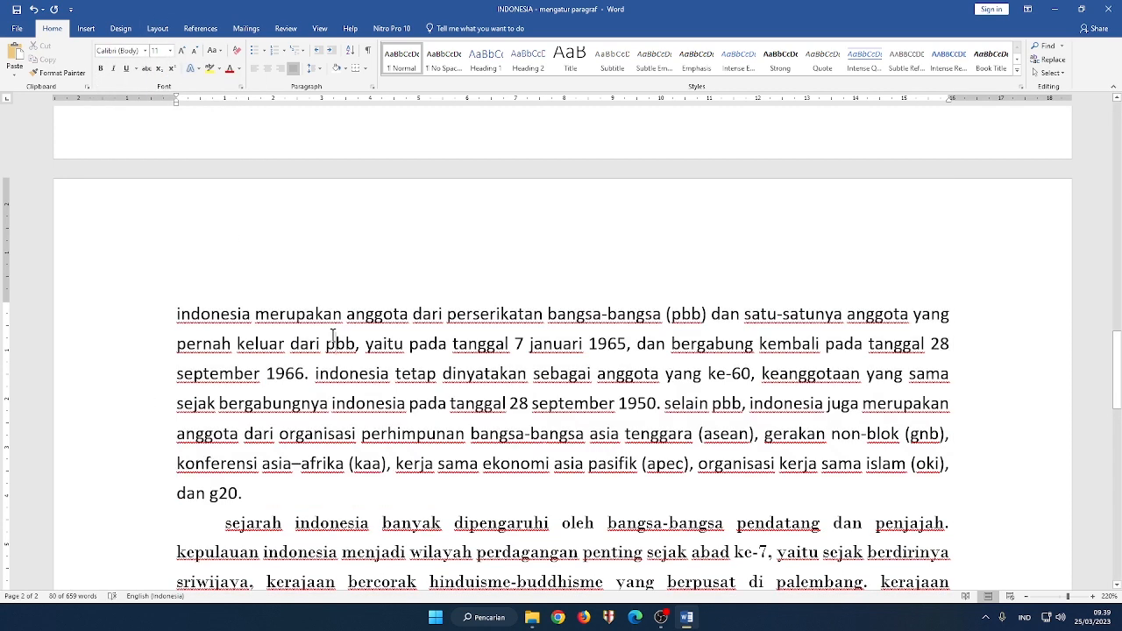
Apply the formatting of the paragraph starting "Ibu Kota Indonesia" to the whole paragraph starting "indonesia merupakan anggota" with Format Painter
{"action": "scroll", "coordinate": [260, 333], "scroll_direction": "up", "scroll_amount": 5}
{"action": "left_click", "coordinate": [357, 199]}
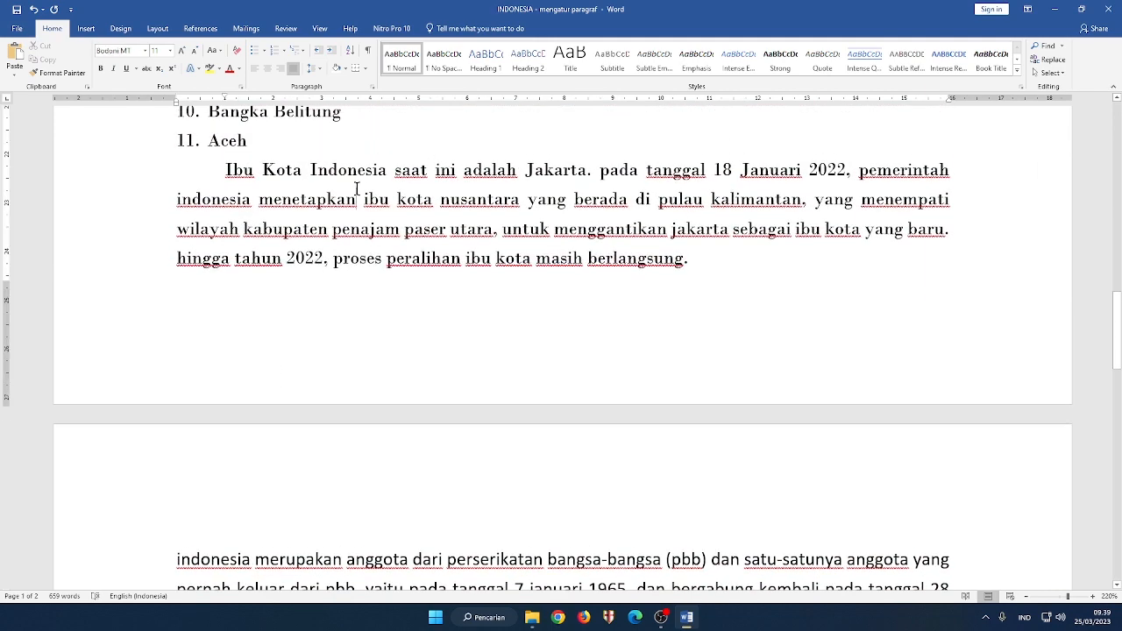
{"action": "scroll", "coordinate": [341, 225], "scroll_direction": "down", "scroll_amount": 5}
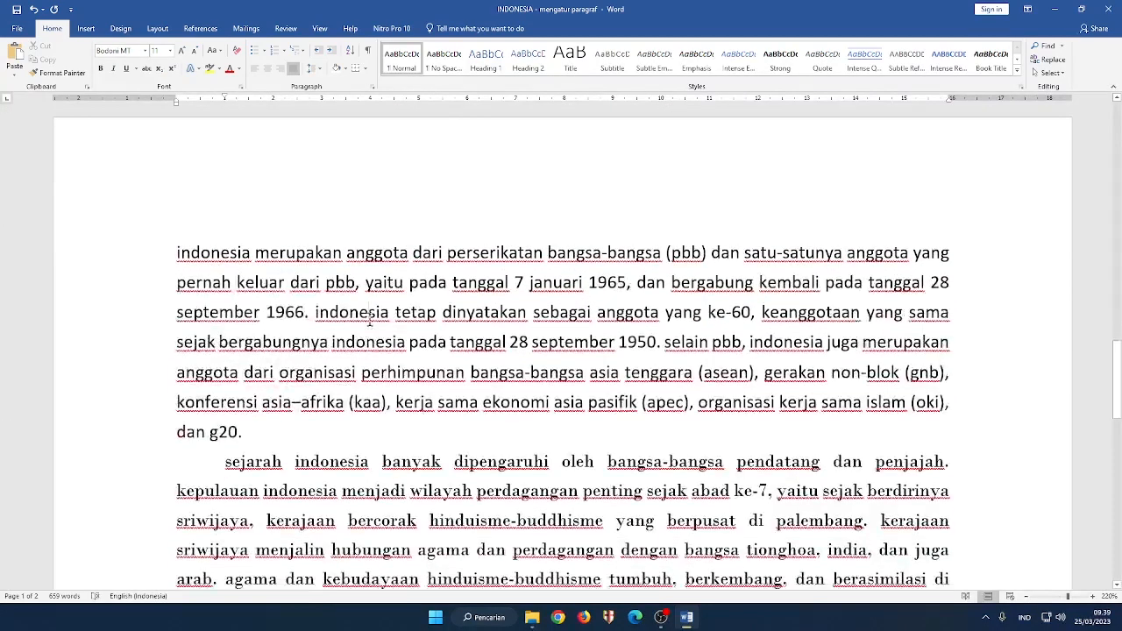
{"action": "left_click", "coordinate": [369, 318]}
{"action": "scroll", "coordinate": [196, 246], "scroll_direction": "up", "scroll_amount": 4}
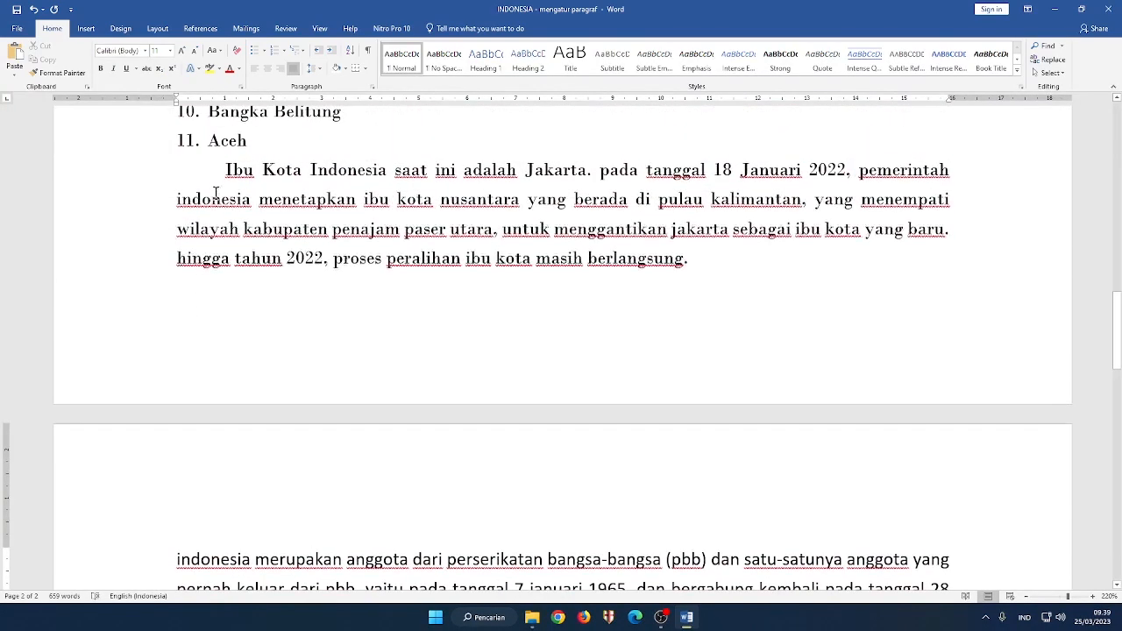
{"action": "left_click", "coordinate": [298, 168]}
{"action": "left_click", "coordinate": [56, 72]}
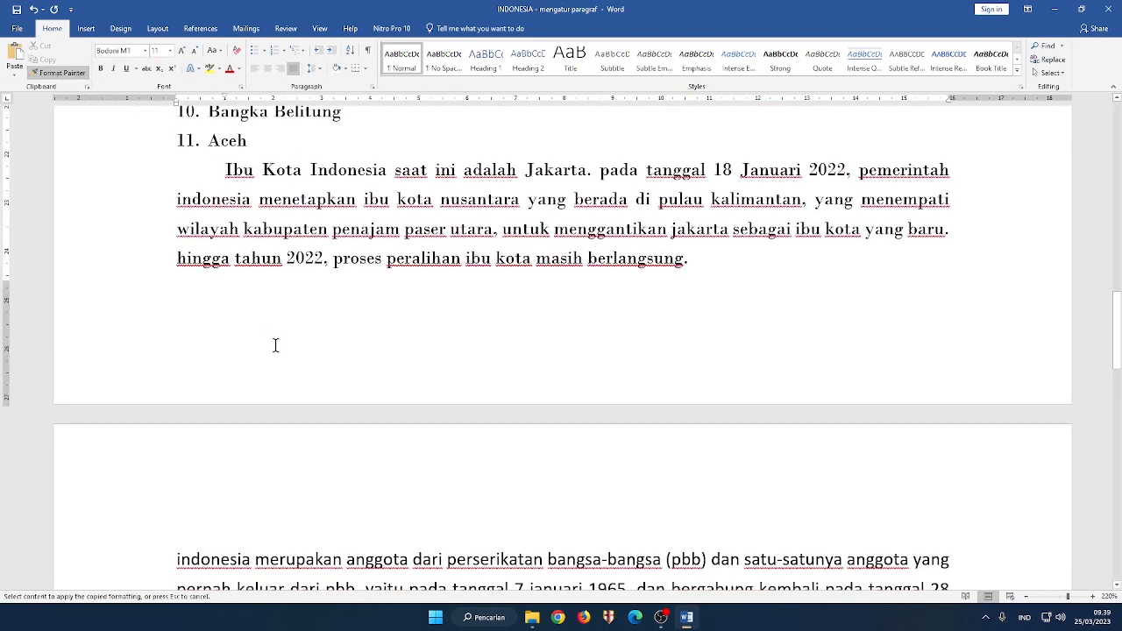
{"action": "scroll", "coordinate": [276, 323], "scroll_direction": "down", "scroll_amount": 4}
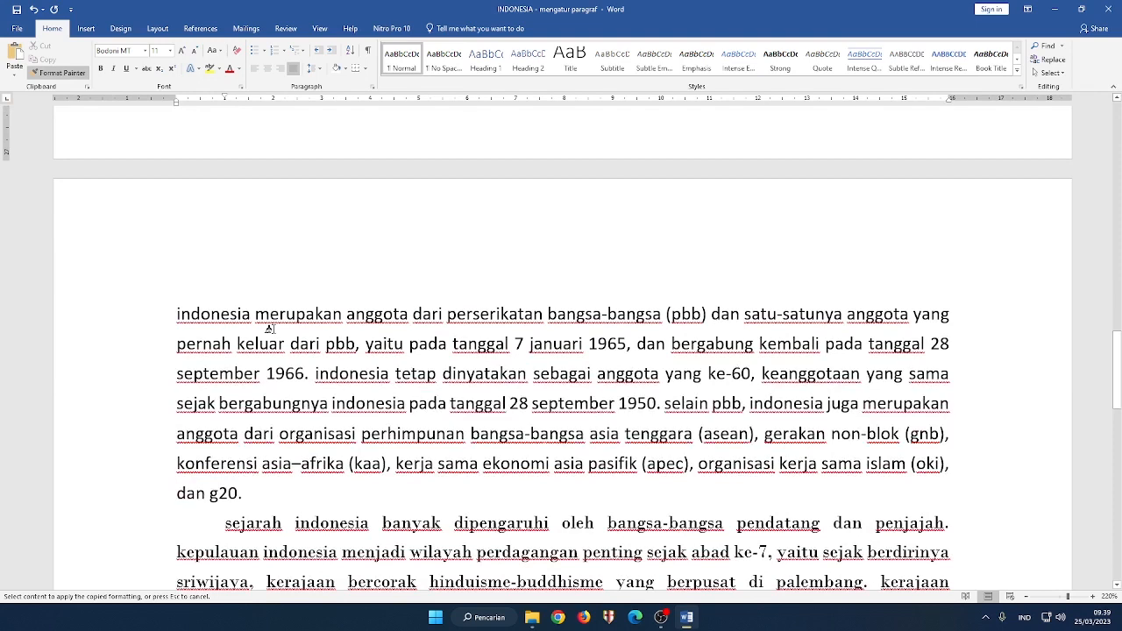
{"action": "scroll", "coordinate": [324, 326], "scroll_direction": "down", "scroll_amount": 1}
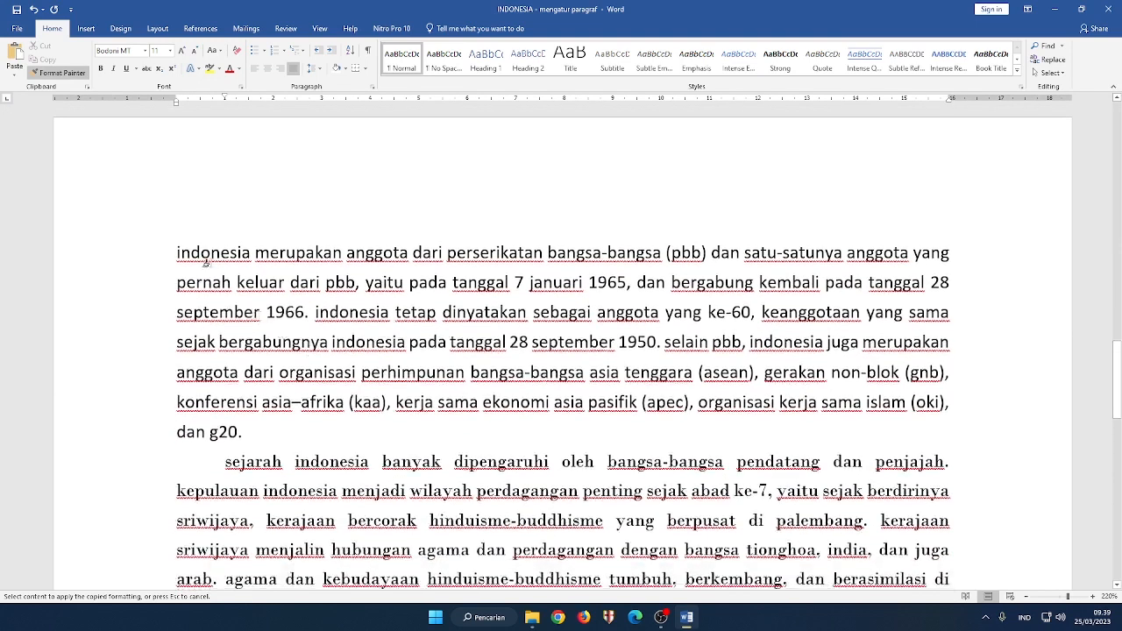
{"action": "mouse_move", "coordinate": [171, 255]}
{"action": "left_mouse_down"}
{"action": "mouse_move", "coordinate": [375, 372]}
{"action": "mouse_move", "coordinate": [242, 433]}
{"action": "mouse_move", "coordinate": [299, 430]}
{"action": "left_mouse_up"}
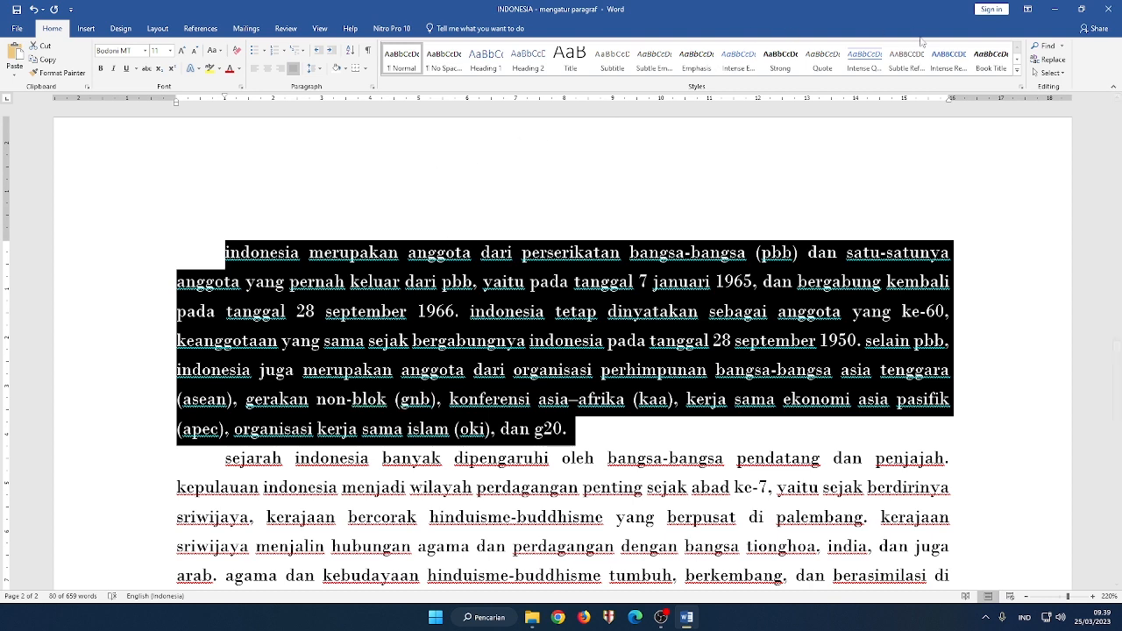
{"action": "left_click", "coordinate": [991, 243]}
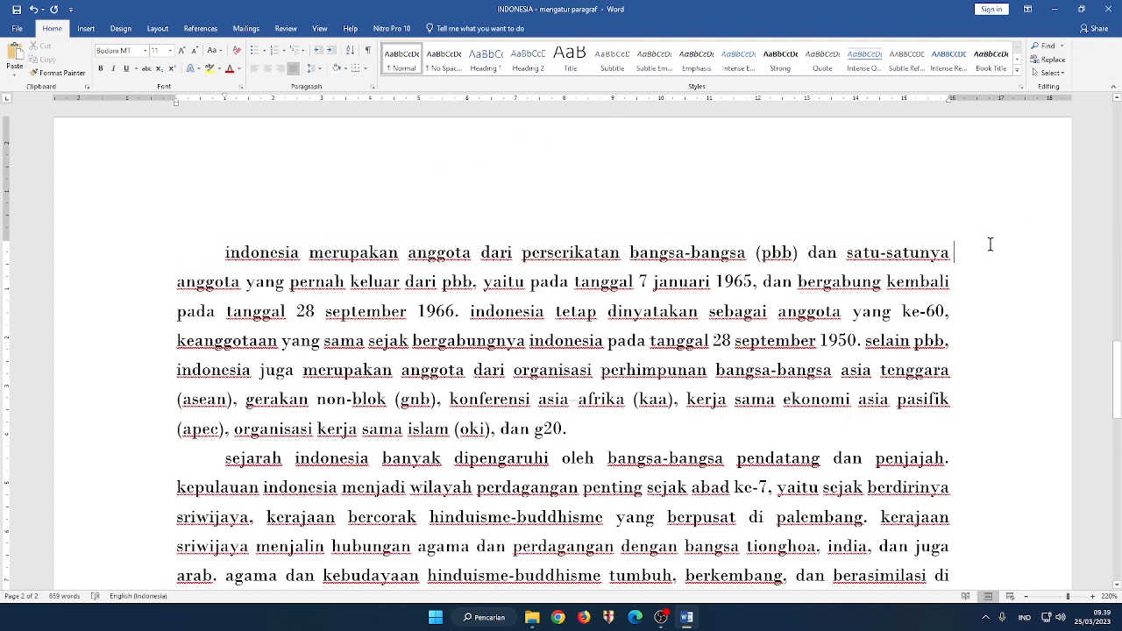
Search the document for "Indonesia" and look through the list of matches
{"action": "left_click", "coordinate": [1048, 49]}
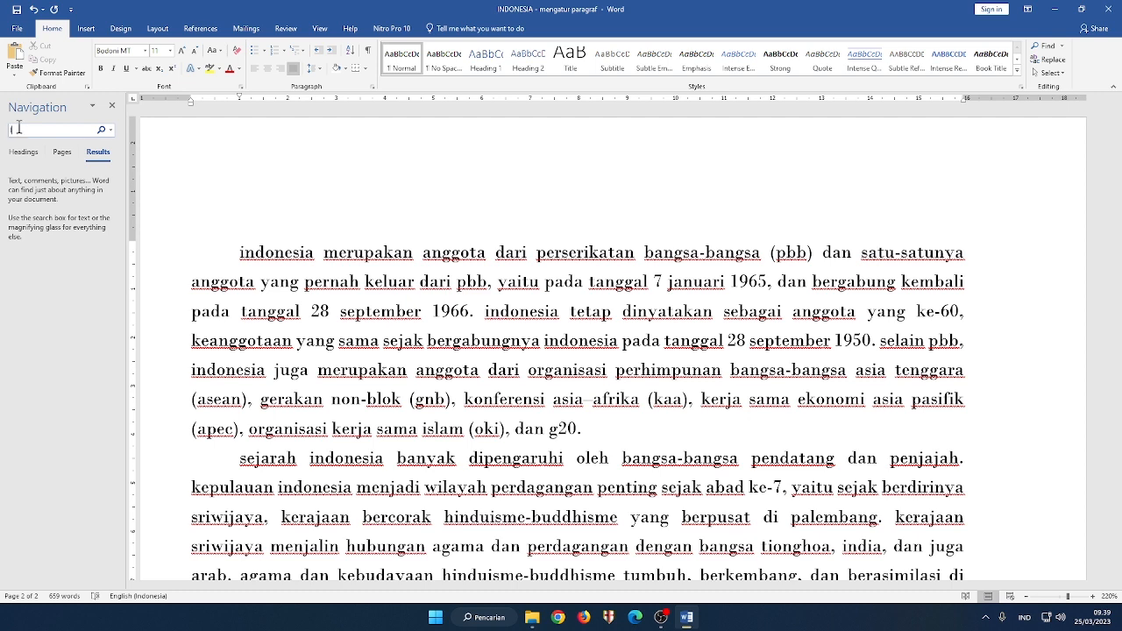
{"action": "type", "text": "In"}
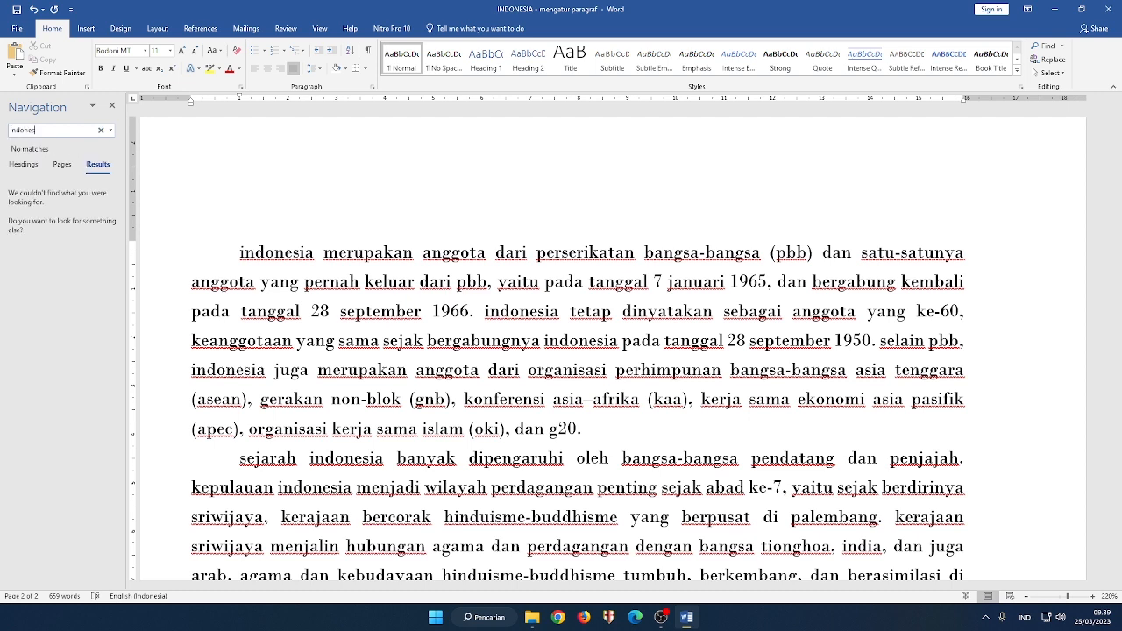
{"action": "type", "text": "donesia"}
{"action": "key", "text": "Return"}
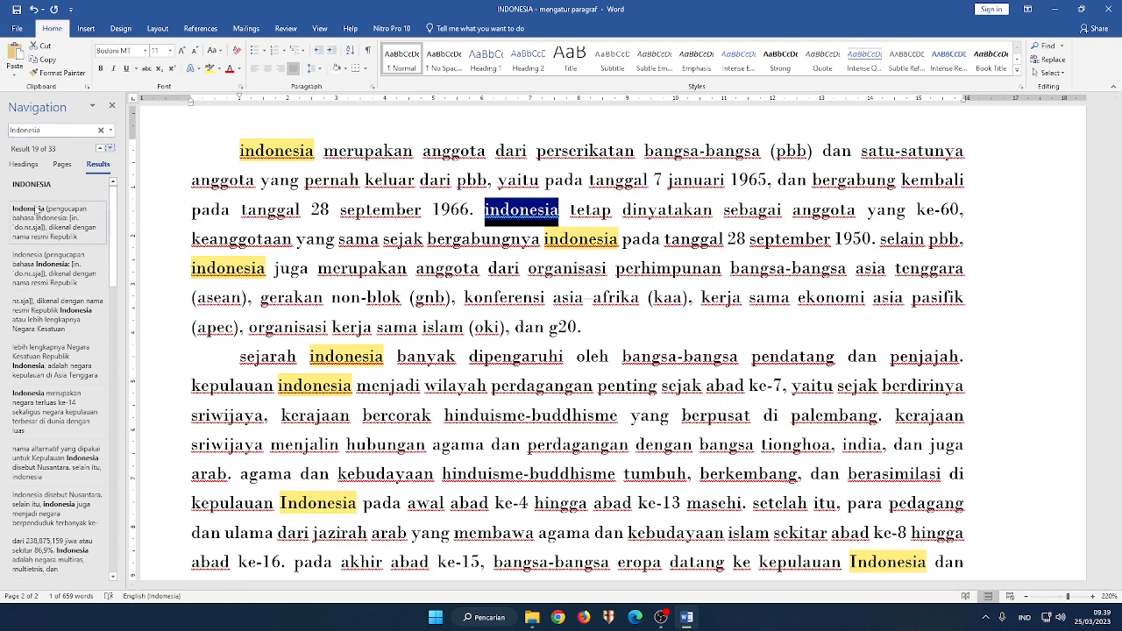
{"action": "scroll", "coordinate": [35, 465], "scroll_direction": "down", "scroll_amount": 2}
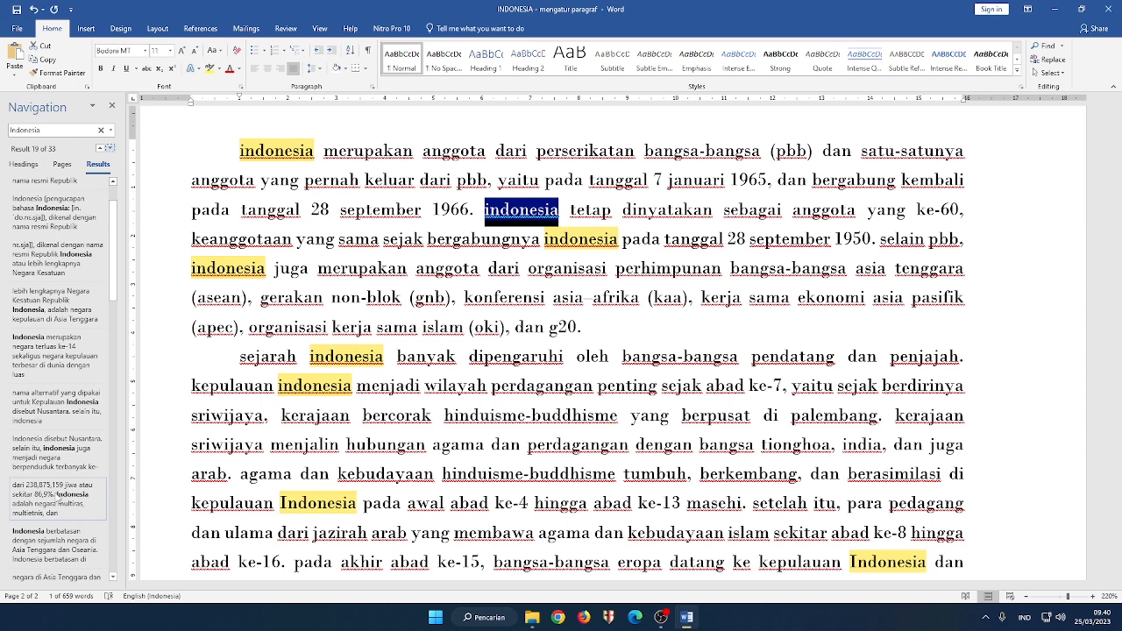
{"action": "scroll", "coordinate": [57, 497], "scroll_direction": "down", "scroll_amount": 3}
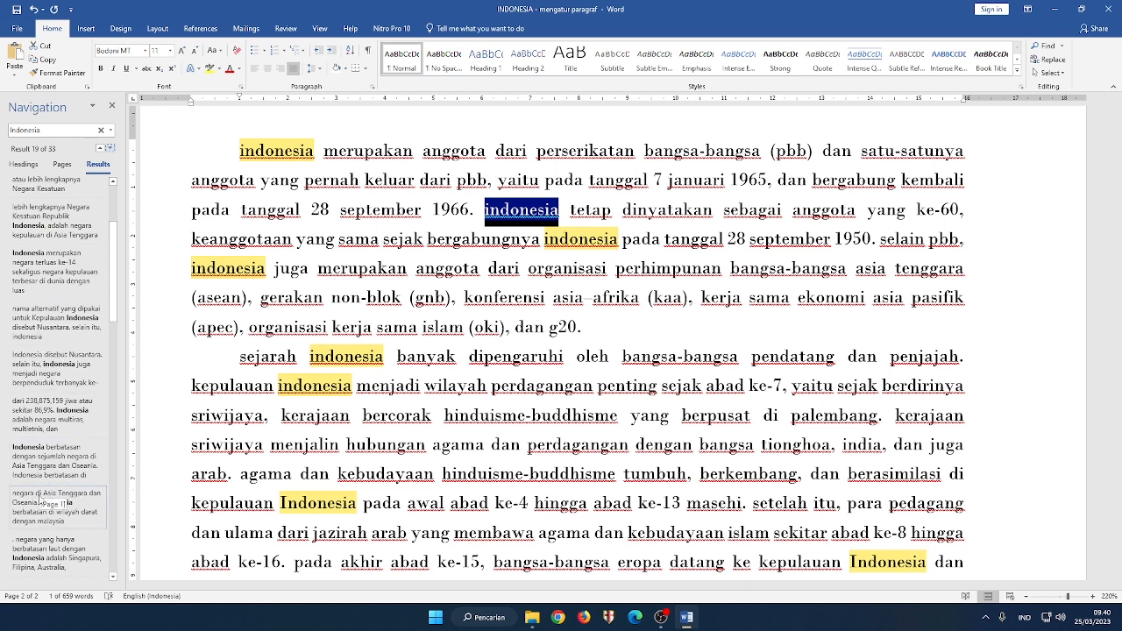
{"action": "scroll", "coordinate": [46, 478], "scroll_direction": "up", "scroll_amount": 2}
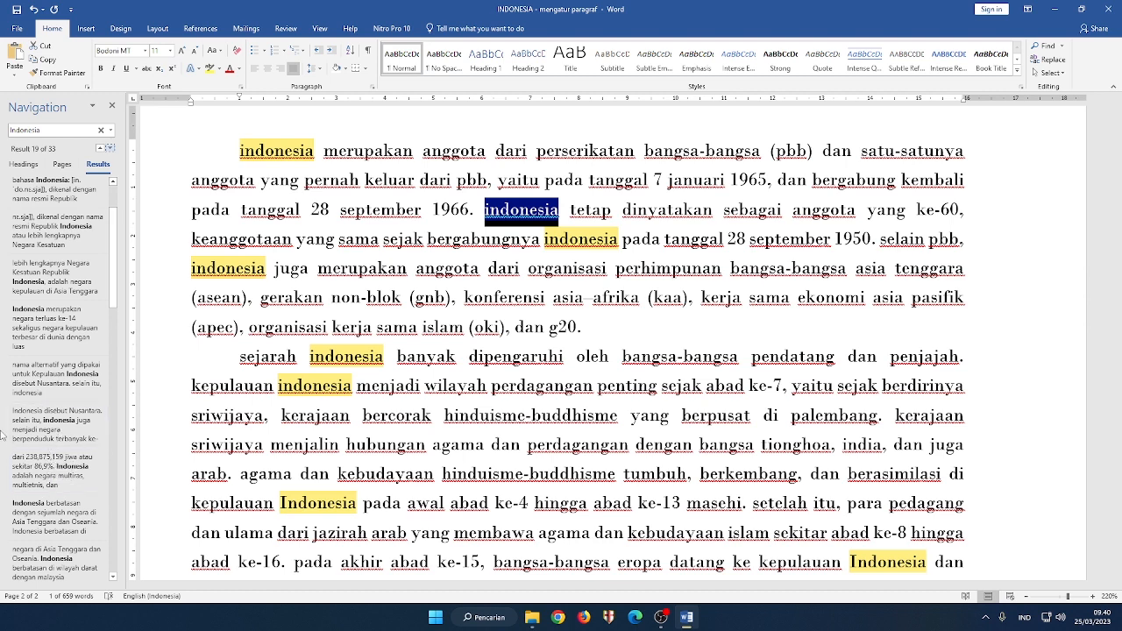
Look over the page thumbnails, headings and results views for the "Indonesia" search, and close the Navigation pane
{"action": "left_click", "coordinate": [63, 164]}
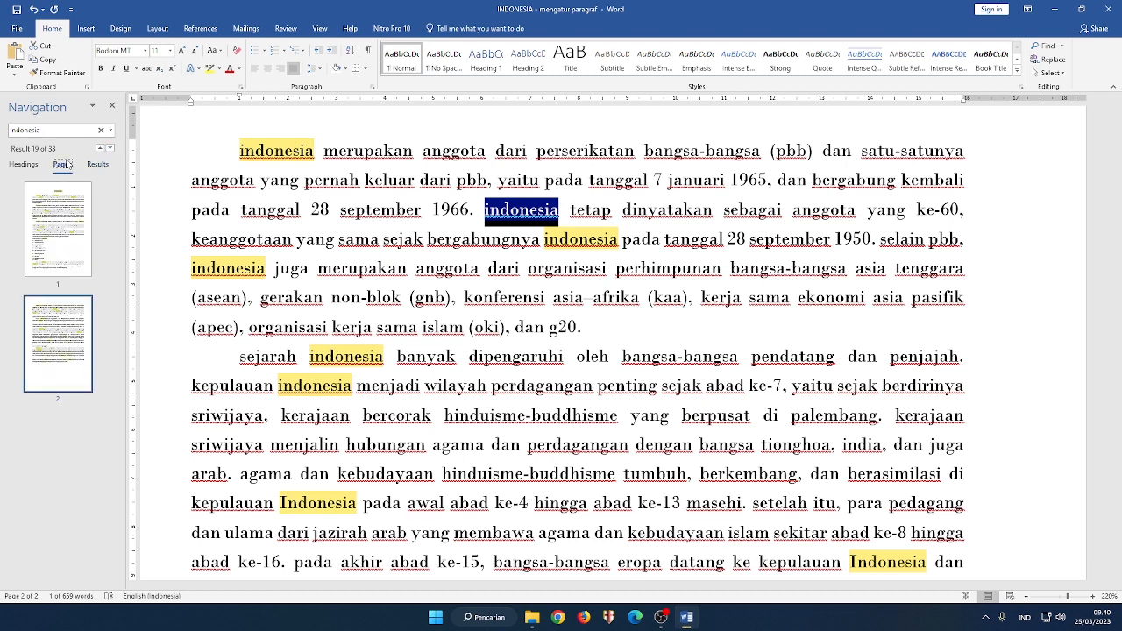
{"action": "left_click", "coordinate": [15, 165]}
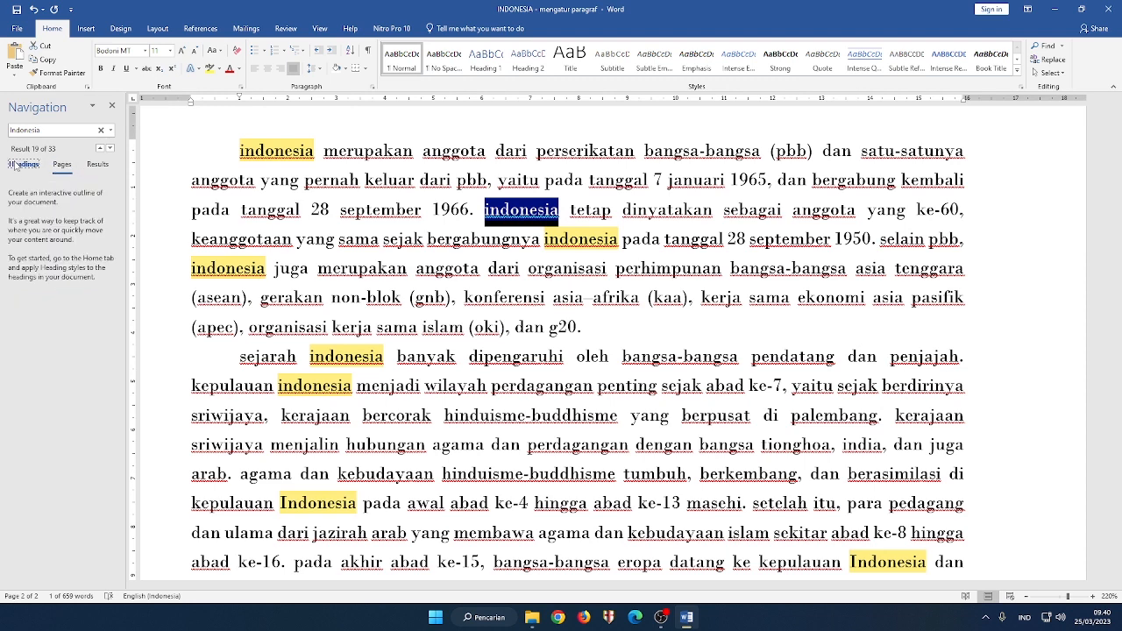
{"action": "left_click", "coordinate": [53, 165]}
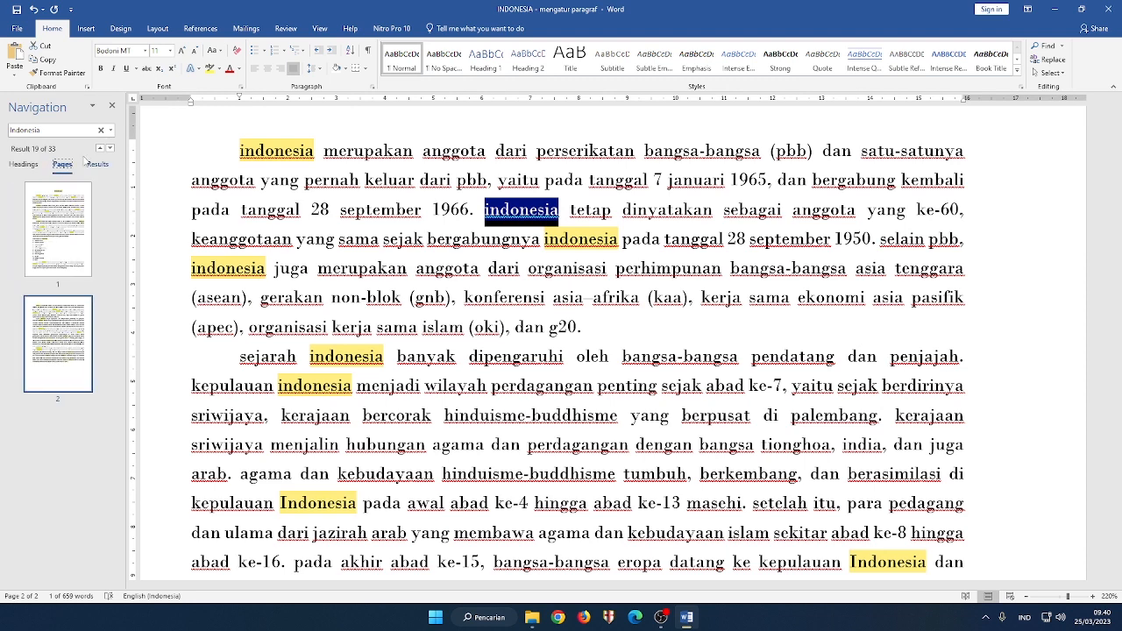
{"action": "left_click", "coordinate": [35, 165]}
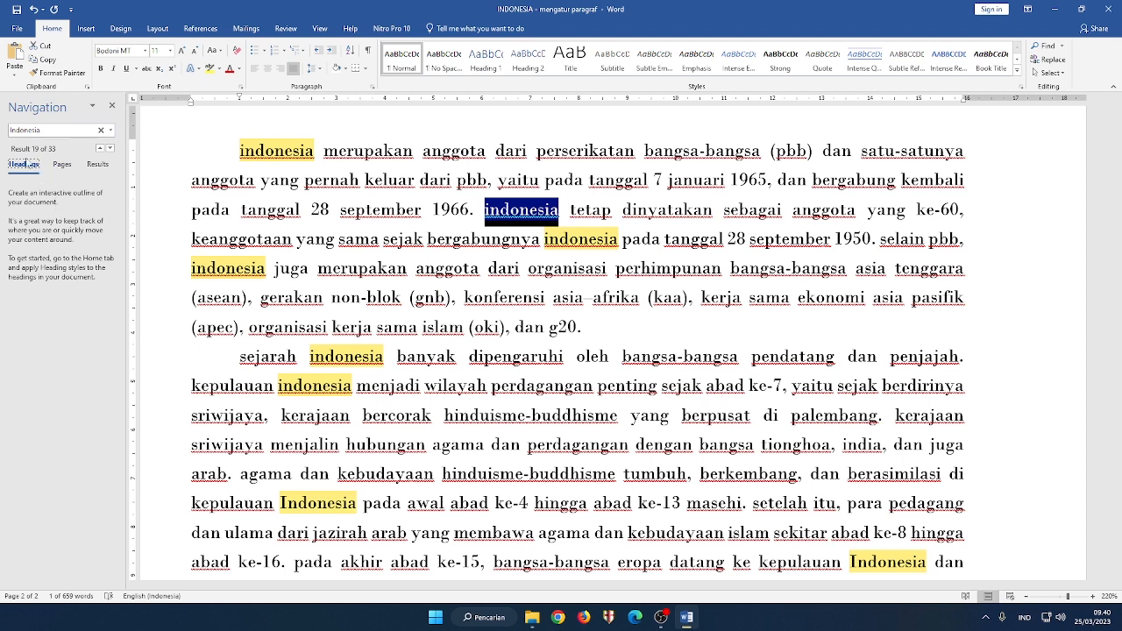
{"action": "left_click", "coordinate": [68, 164]}
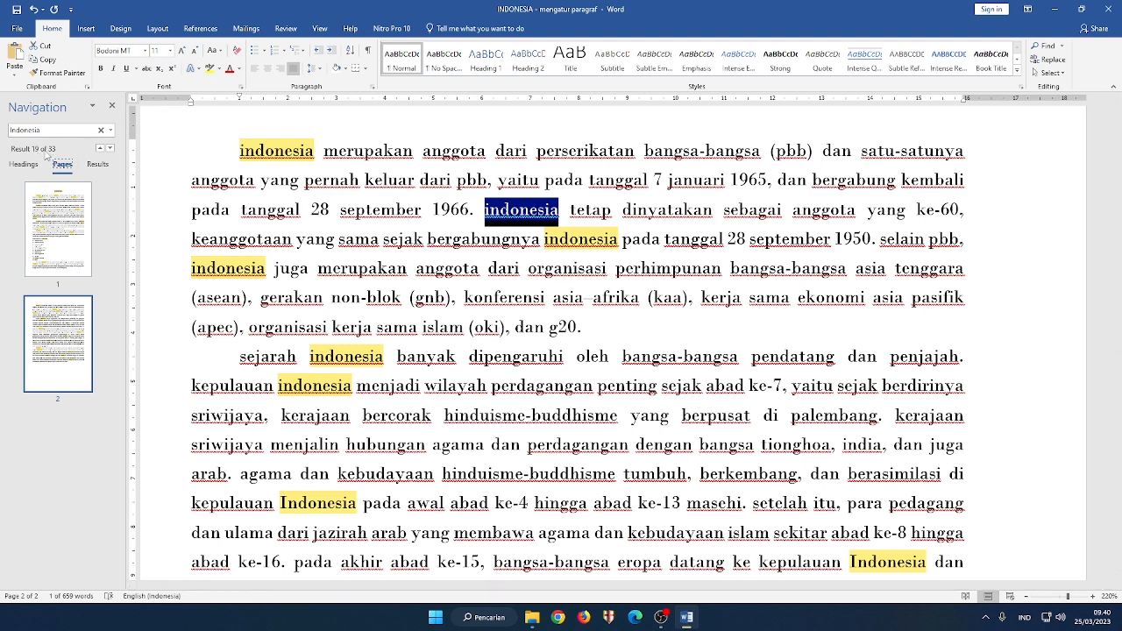
{"action": "left_click", "coordinate": [97, 164]}
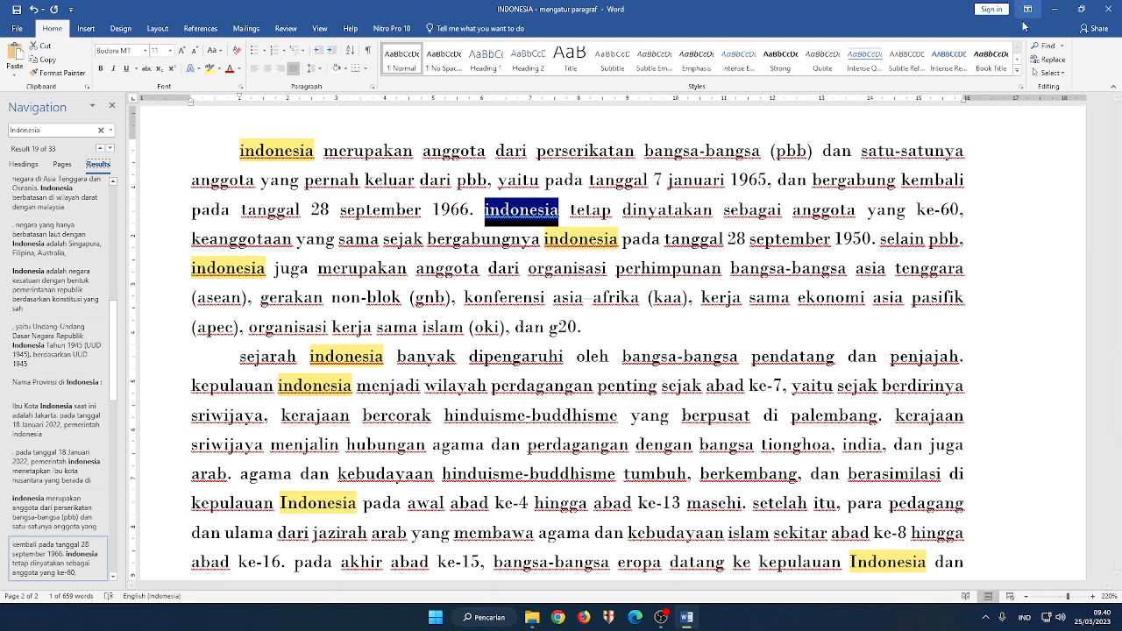
{"action": "left_click", "coordinate": [992, 239]}
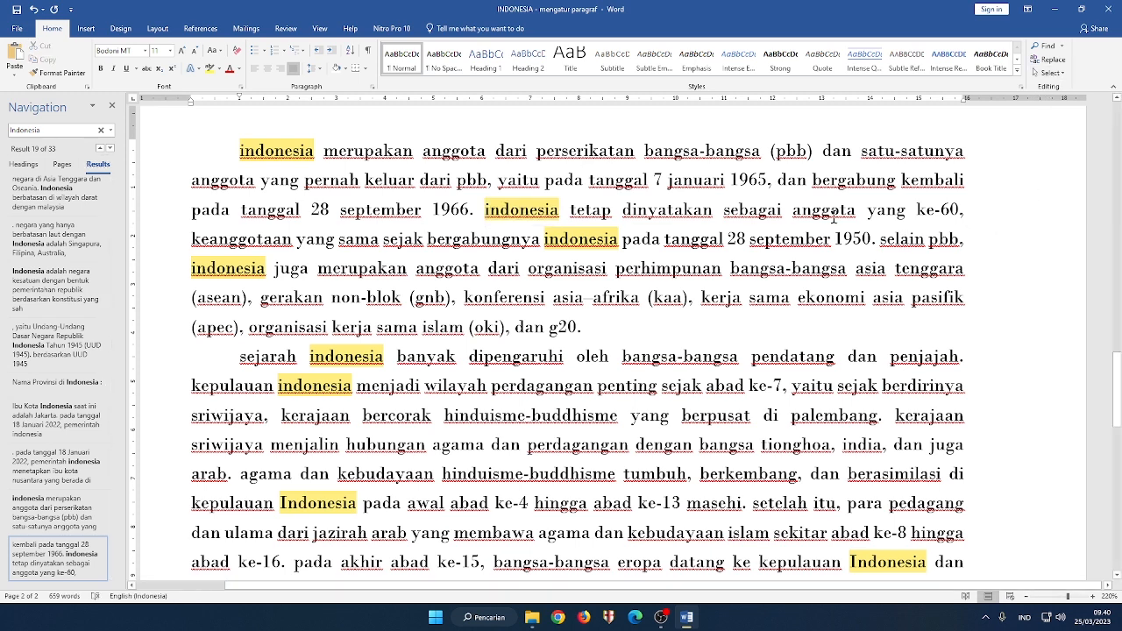
{"action": "left_click", "coordinate": [111, 106]}
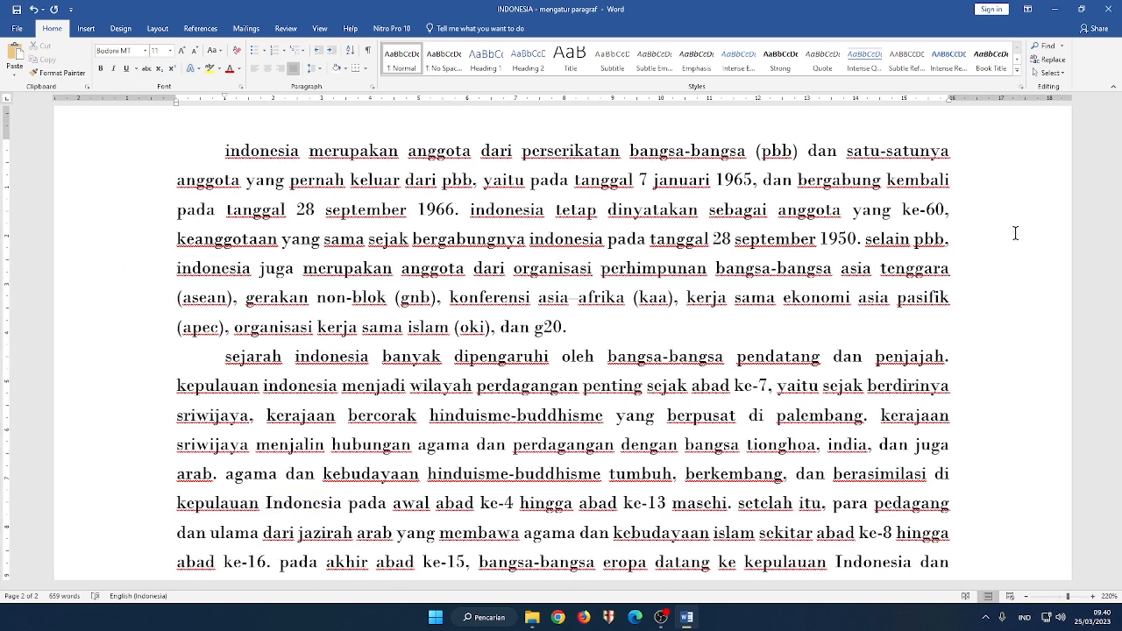
Set up replacing "Indonesia" with "NKRI" and replace only the occurrence in "kepulauan indonesia menjadi wilayah perdagangan"
{"action": "left_click", "coordinate": [1053, 60]}
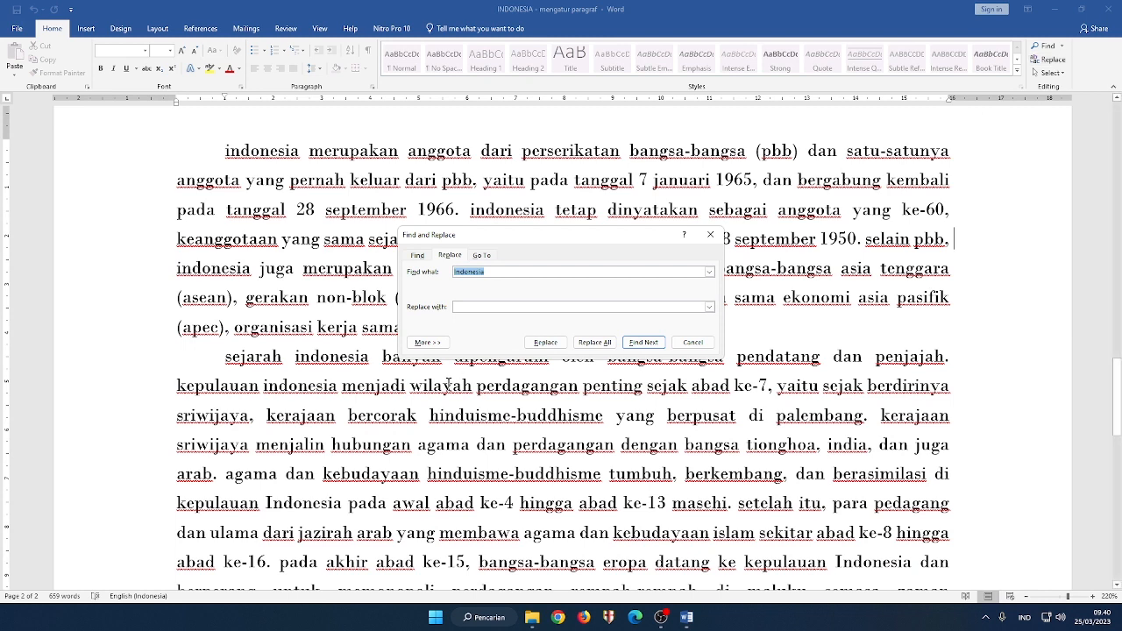
{"action": "left_click", "coordinate": [425, 256]}
{"action": "left_click", "coordinate": [448, 256]}
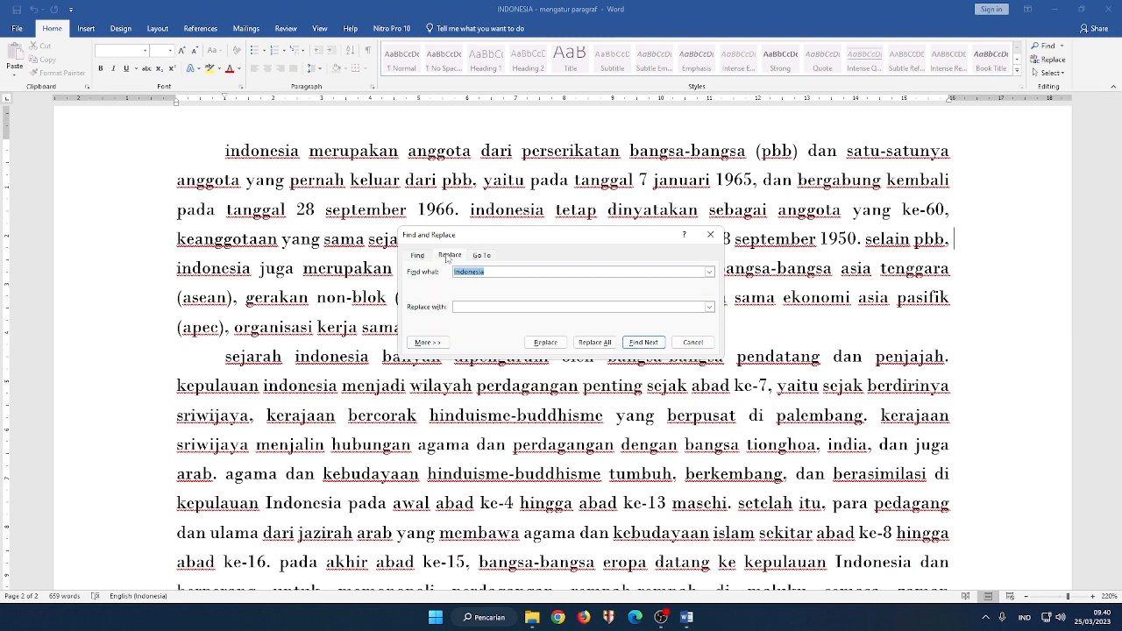
{"action": "left_click", "coordinate": [476, 273]}
{"action": "left_click", "coordinate": [469, 307]}
{"action": "left_click", "coordinate": [643, 342]}
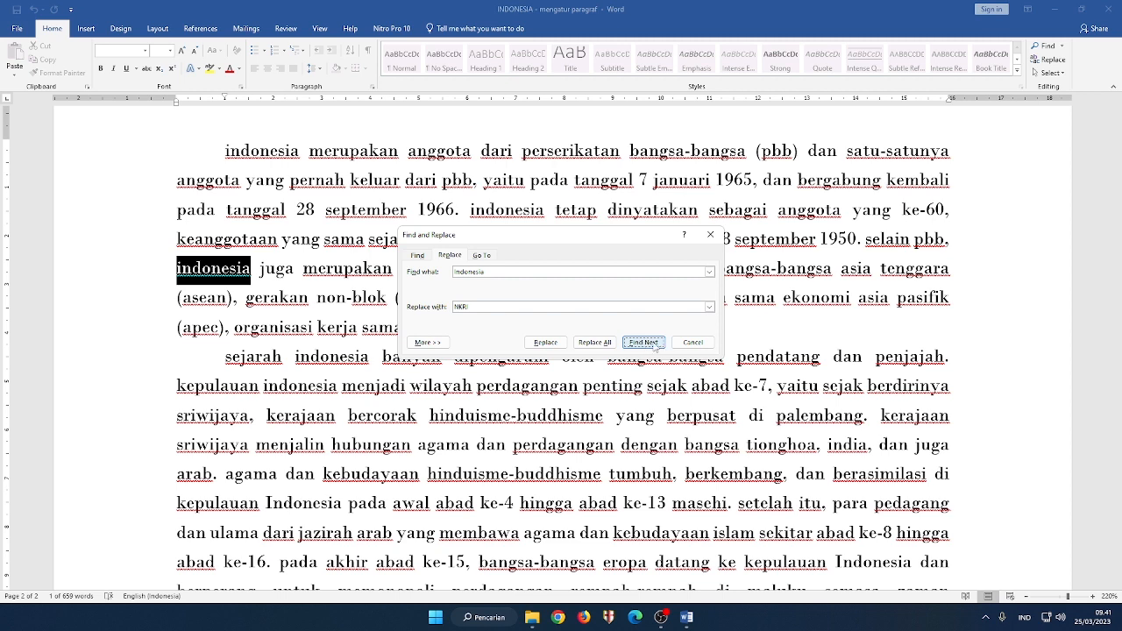
{"action": "left_click", "coordinate": [653, 343]}
{"action": "left_click", "coordinate": [653, 345]}
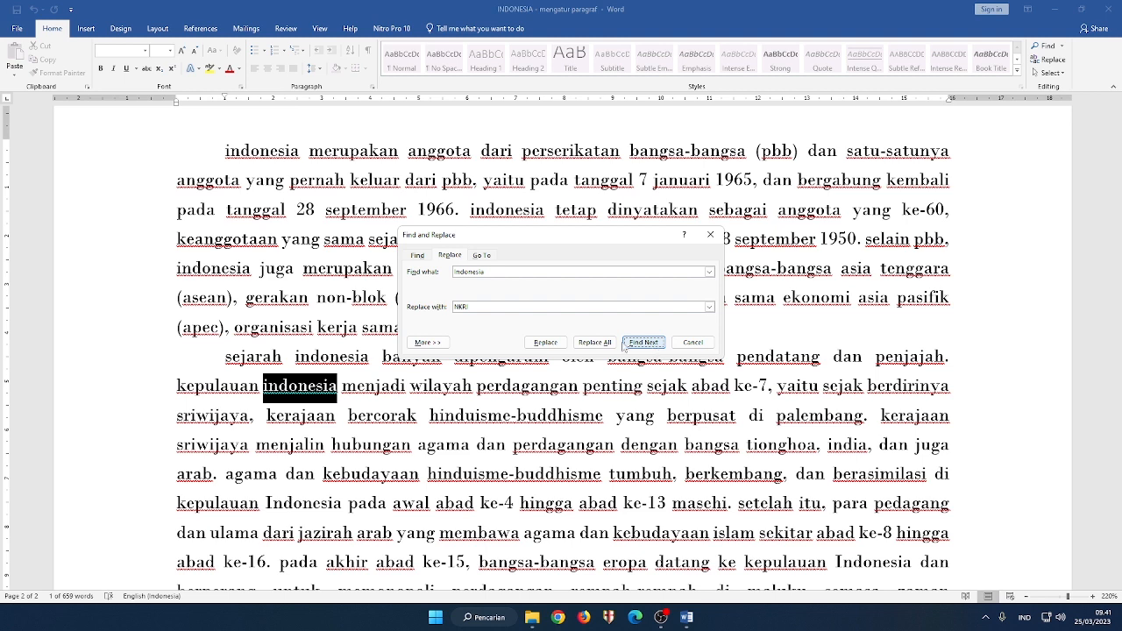
{"action": "left_click", "coordinate": [545, 343]}
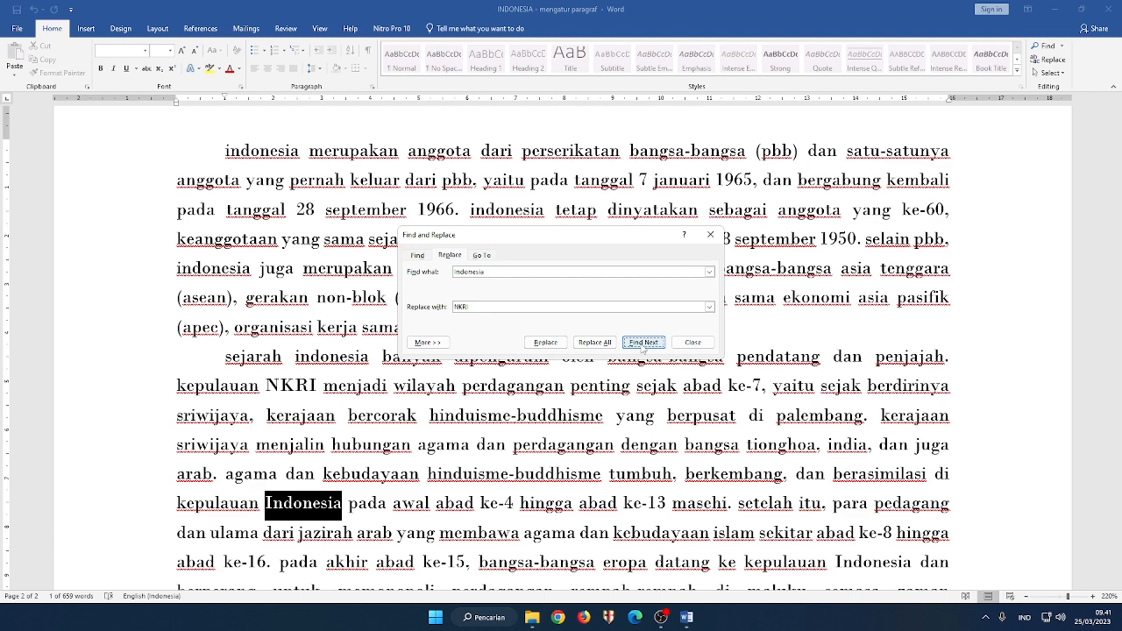
Skip the match in "kepulauan Indonesia pada awal abad", replace the following one with "NKRI", and replace all remaining occurrences in the document
{"action": "left_click", "coordinate": [644, 343]}
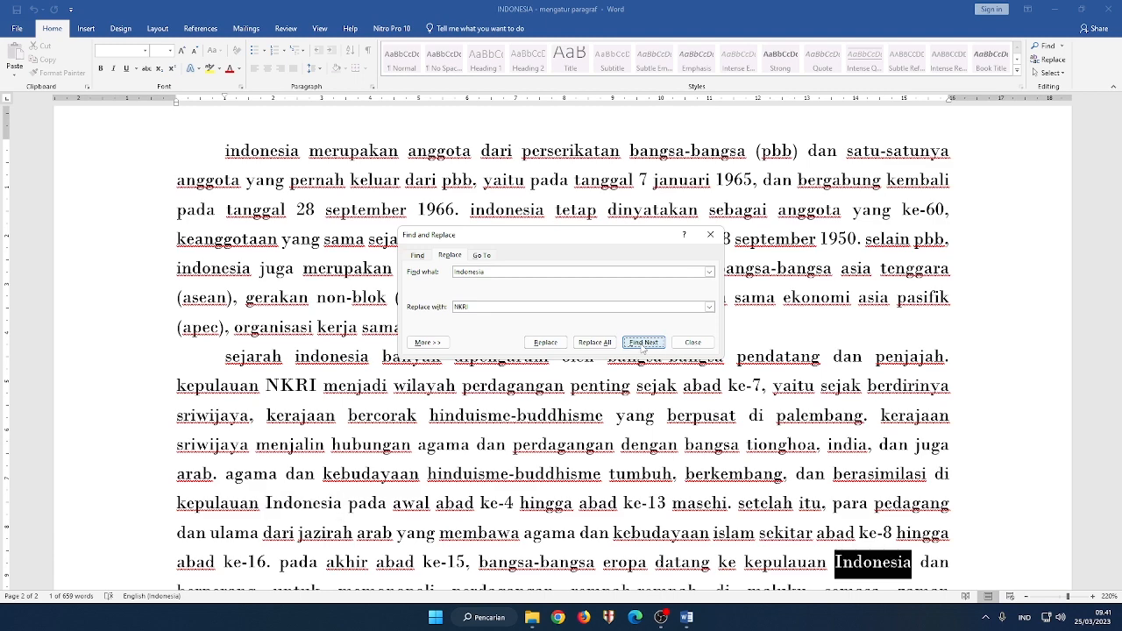
{"action": "left_click", "coordinate": [546, 344]}
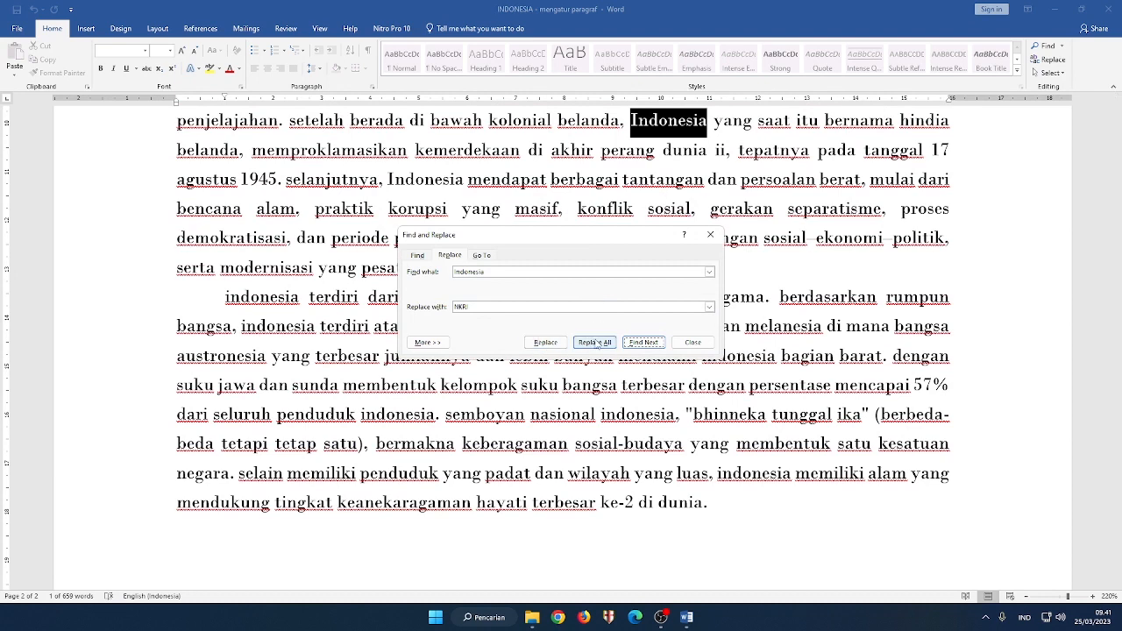
{"action": "left_click", "coordinate": [595, 343]}
{"action": "left_click", "coordinate": [574, 340]}
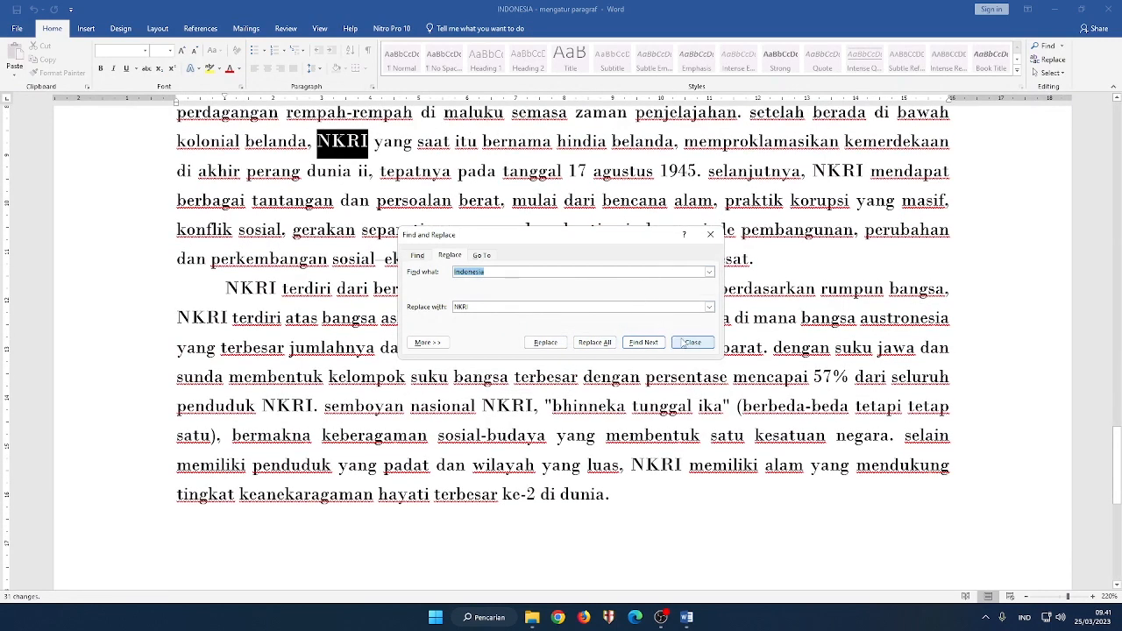
Search for "Indonesia" again to check for occurrences left in the document
{"action": "left_click", "coordinate": [418, 255]}
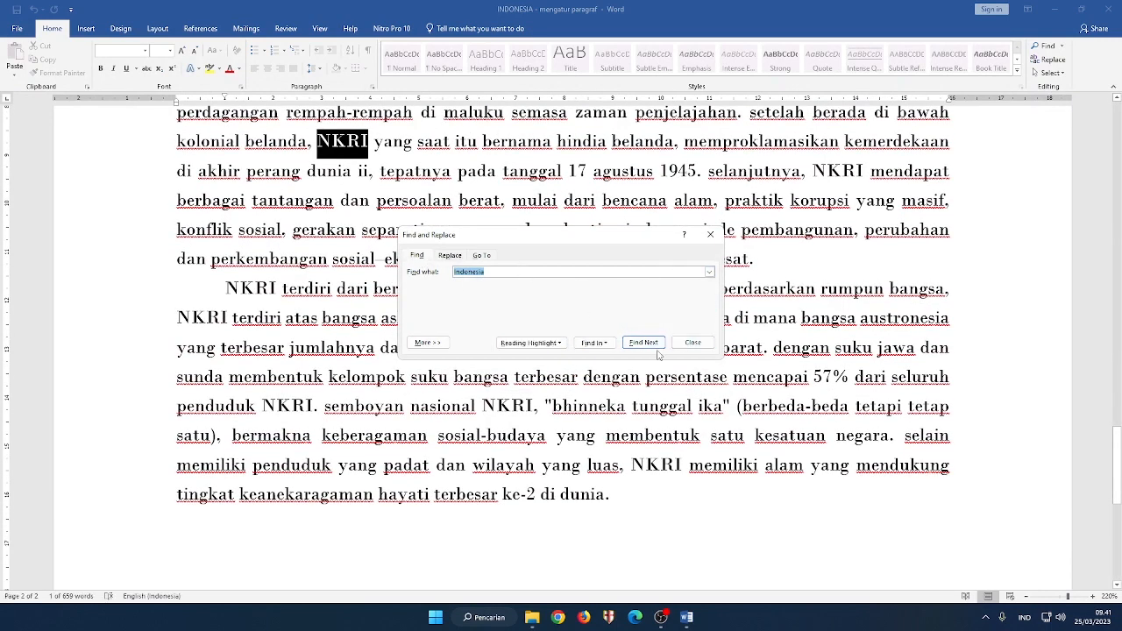
{"action": "left_click", "coordinate": [653, 346]}
{"action": "left_click", "coordinate": [551, 345]}
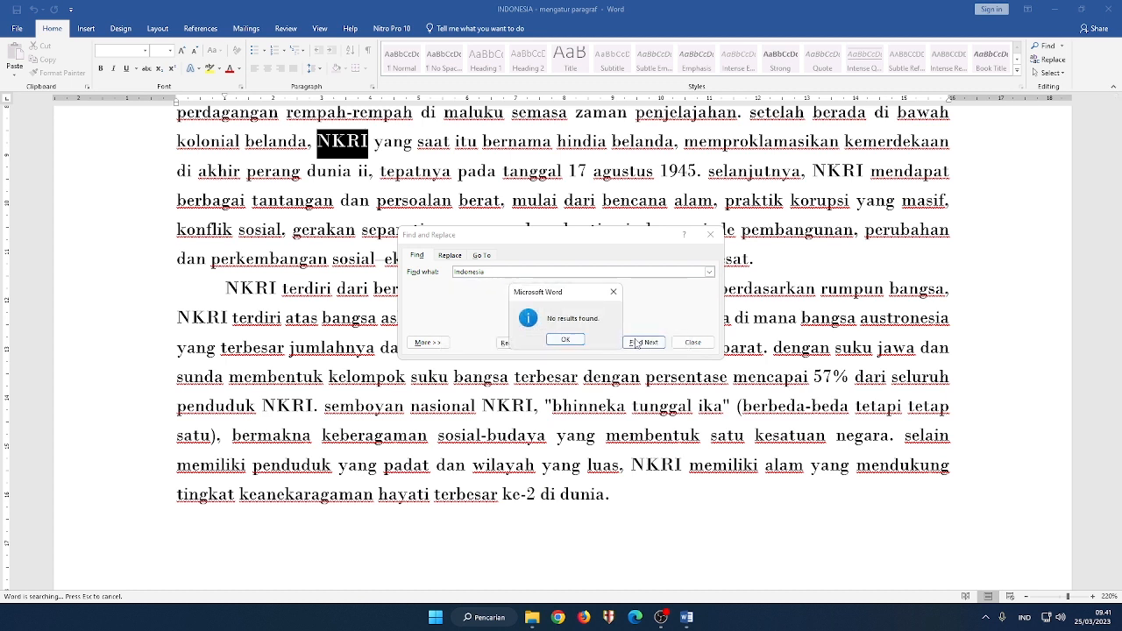
{"action": "left_click", "coordinate": [565, 343]}
Look over the Replace and Go To options, close Find and Replace, and view the available Select options
{"action": "left_click", "coordinate": [447, 257]}
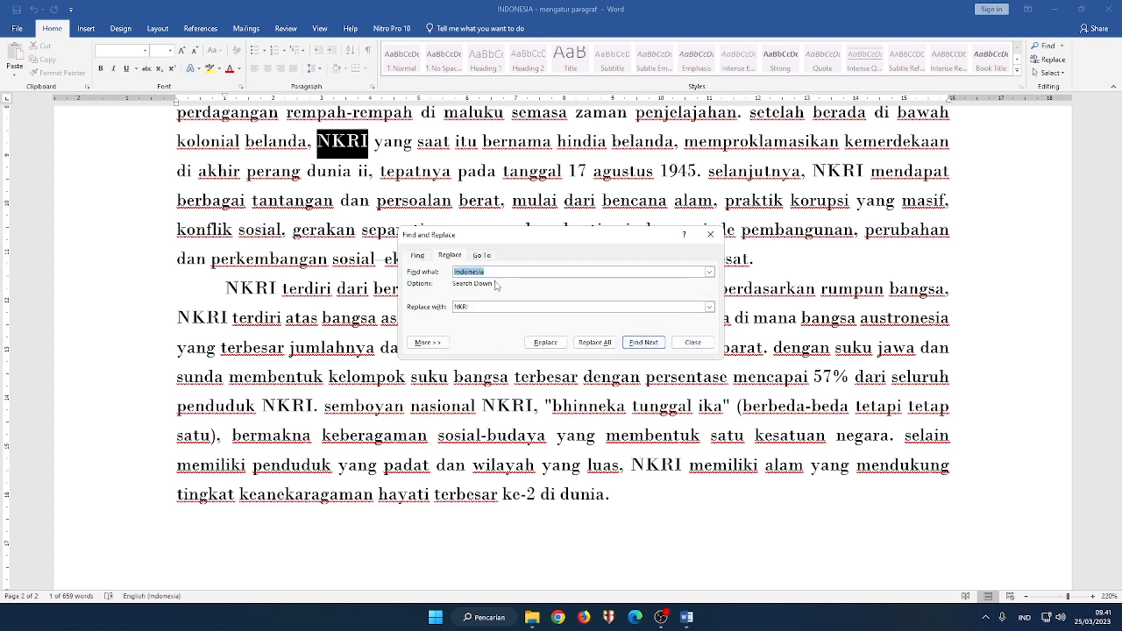
{"action": "double_click", "coordinate": [458, 306]}
{"action": "left_click", "coordinate": [475, 261]}
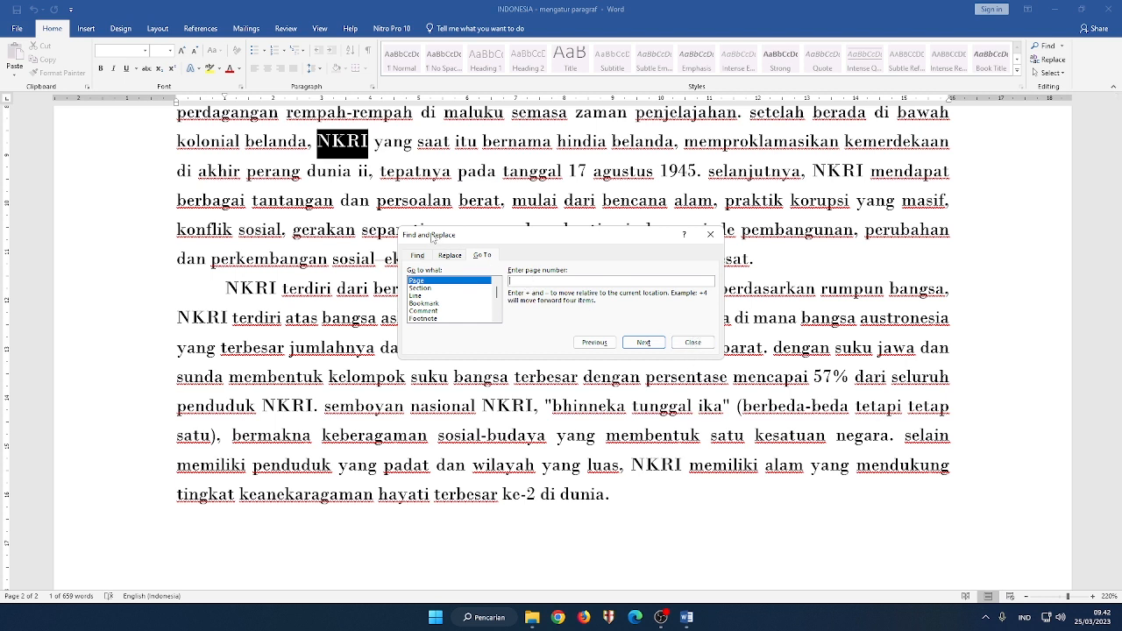
{"action": "left_click", "coordinate": [694, 344]}
{"action": "left_click", "coordinate": [1050, 73]}
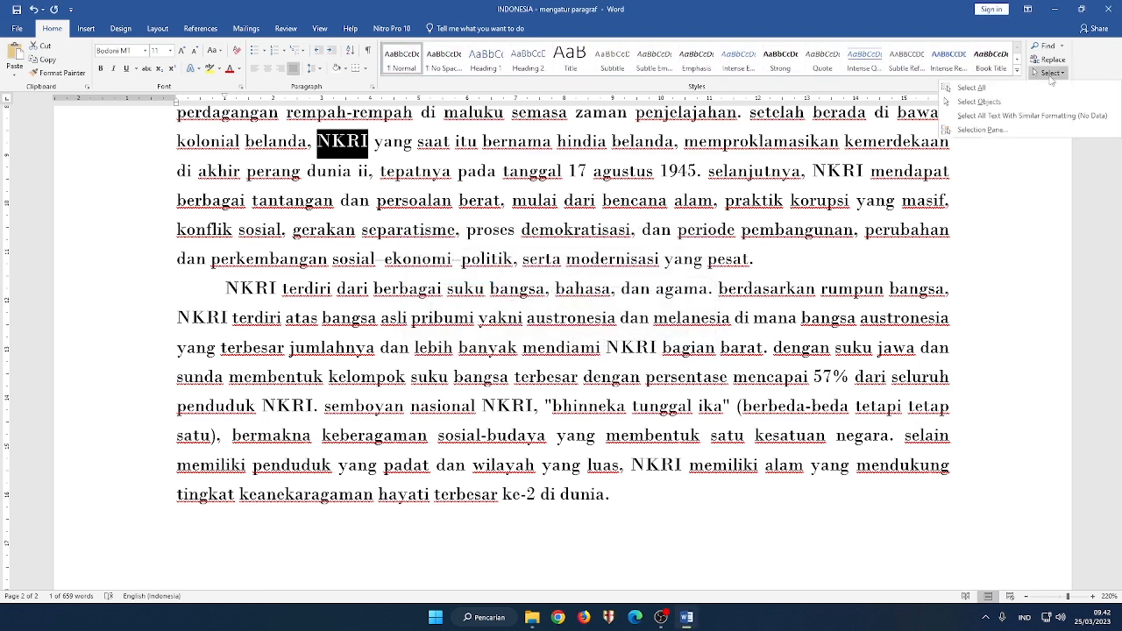
{"action": "left_click", "coordinate": [1052, 74]}
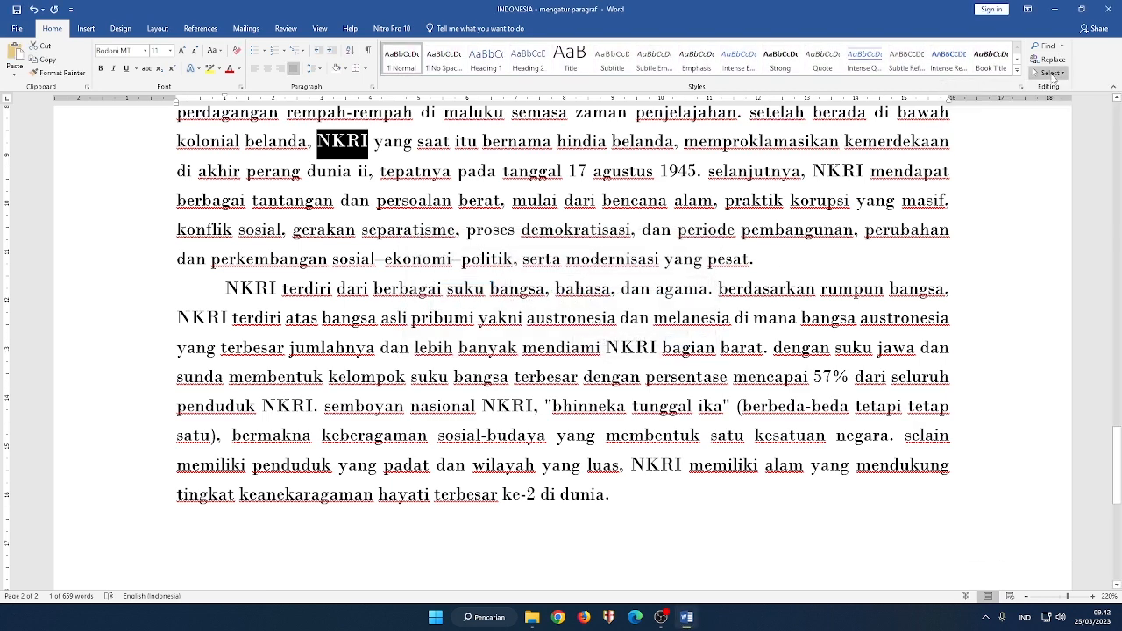
{"action": "left_click", "coordinate": [488, 195]}
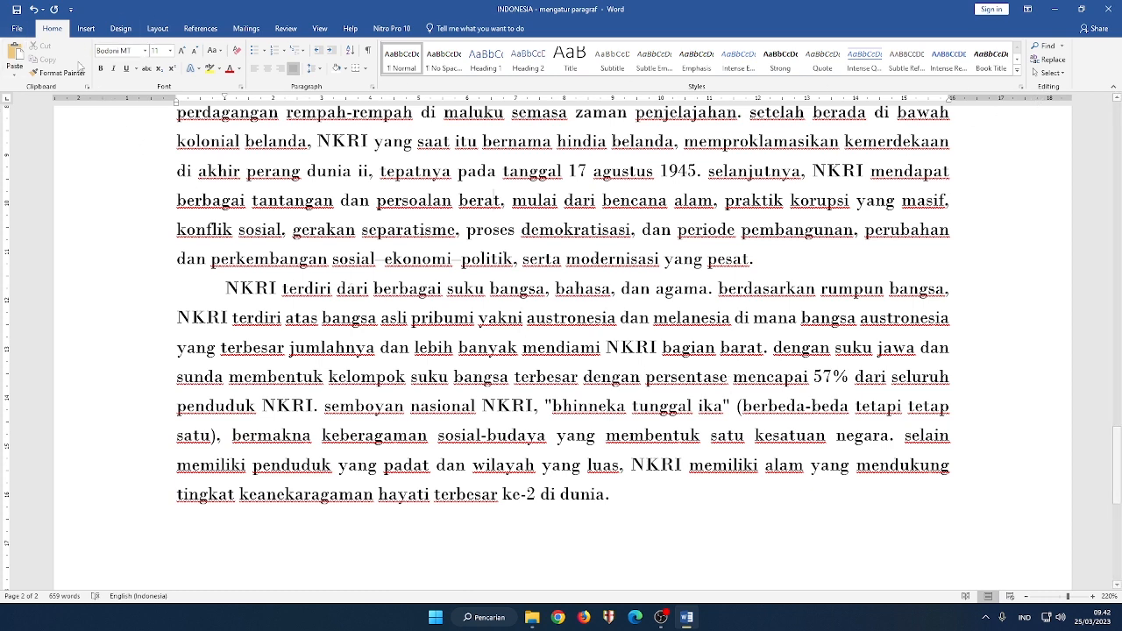
View the document's Info page and examine its Protect Document options, including Encrypt with Password
{"action": "left_click", "coordinate": [17, 29]}
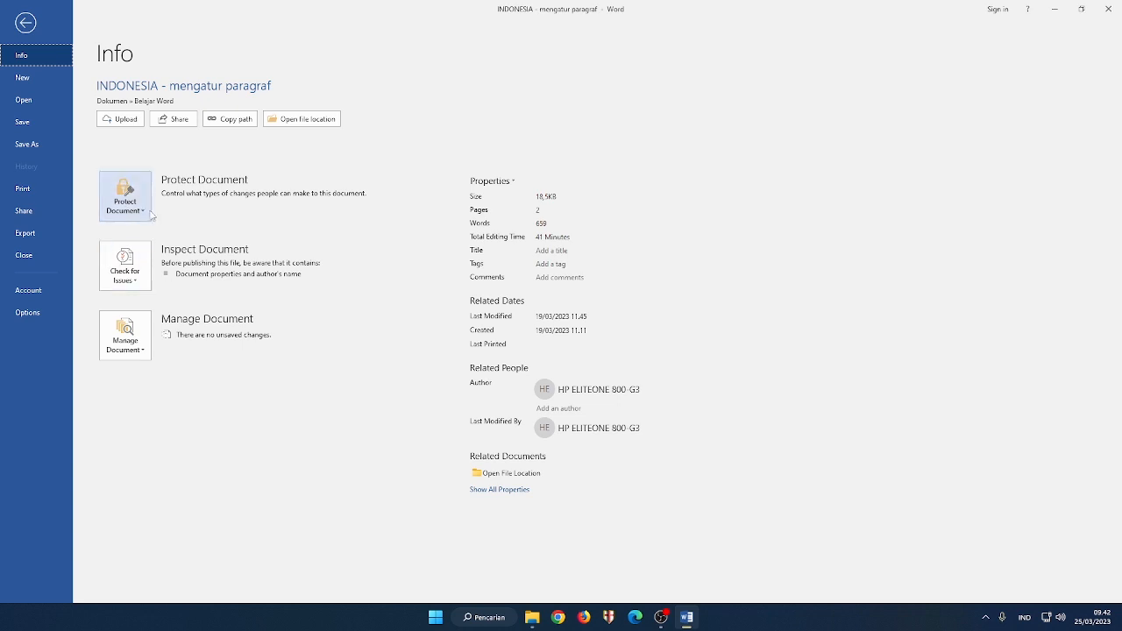
{"action": "left_click", "coordinate": [146, 212]}
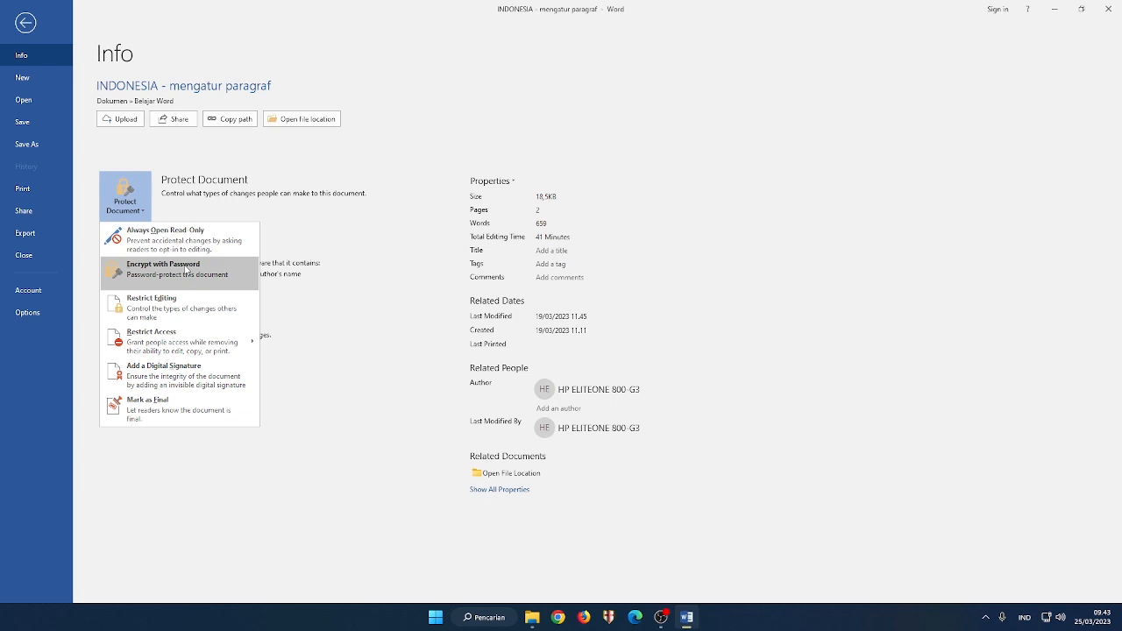
{"action": "key", "text": "Escape"}
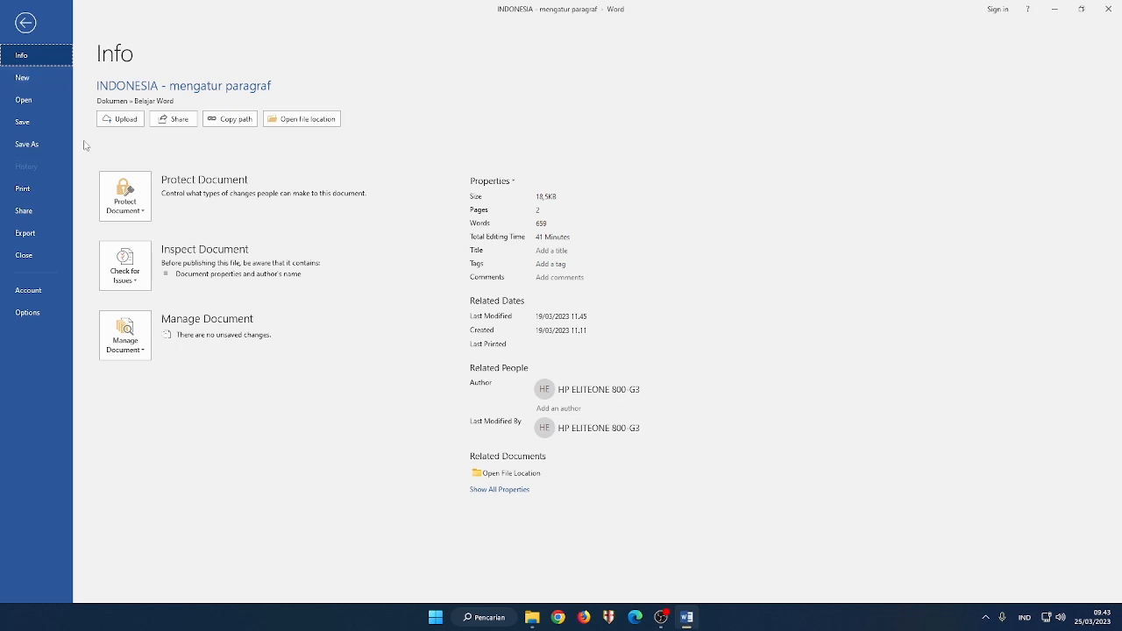
Browse the templates for new documents and view the list of recently opened documents
{"action": "left_click", "coordinate": [48, 81]}
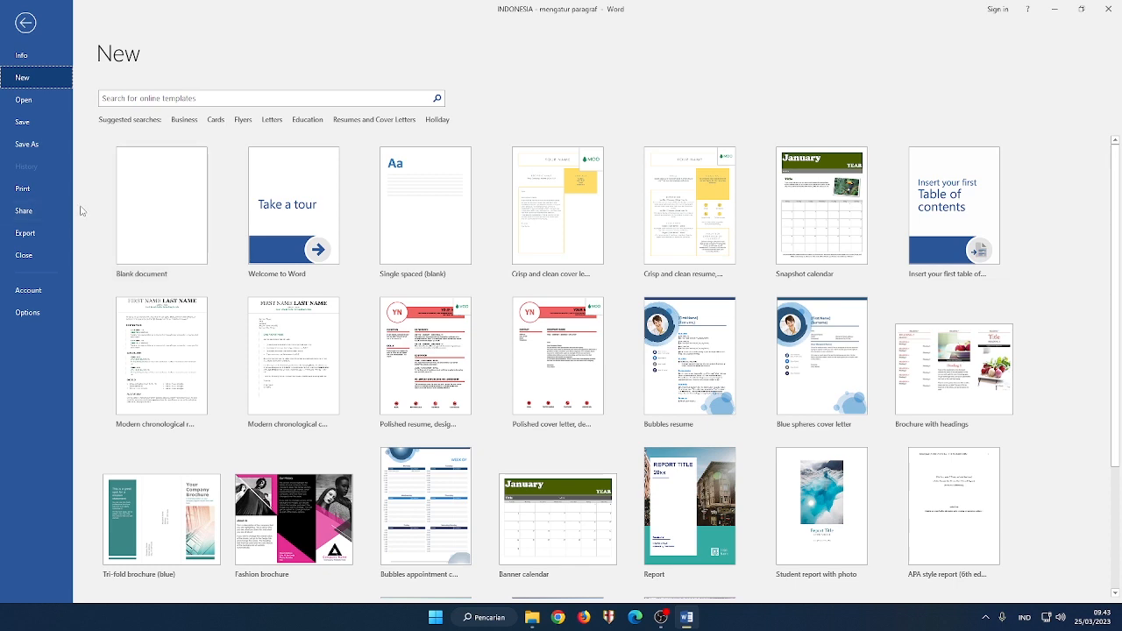
{"action": "scroll", "coordinate": [441, 405], "scroll_direction": "down", "scroll_amount": 3}
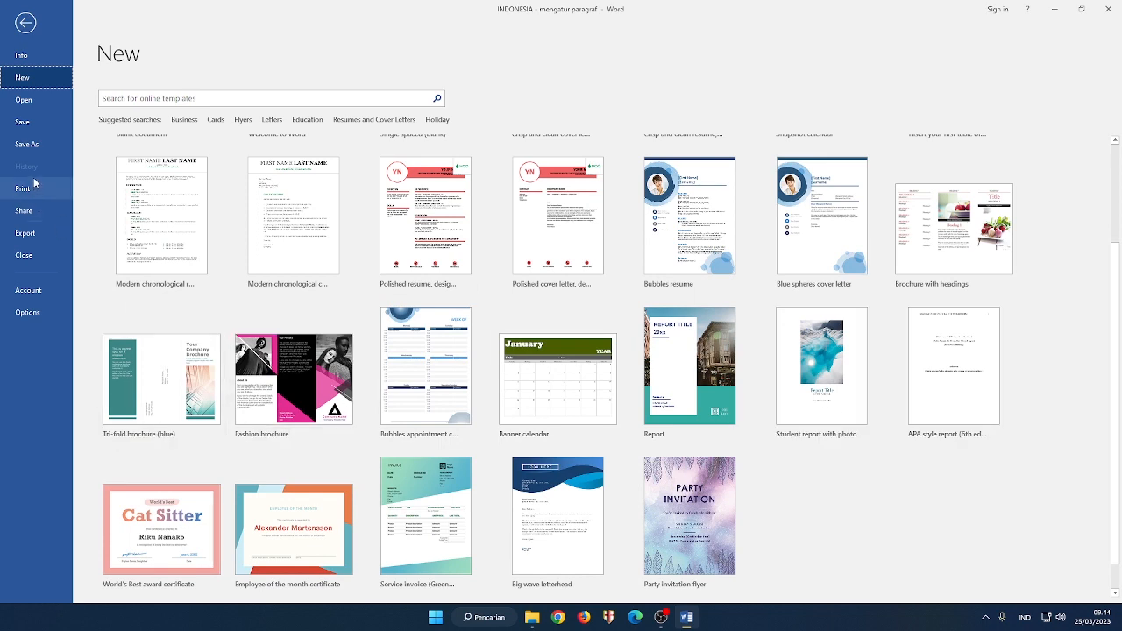
{"action": "left_click", "coordinate": [38, 106]}
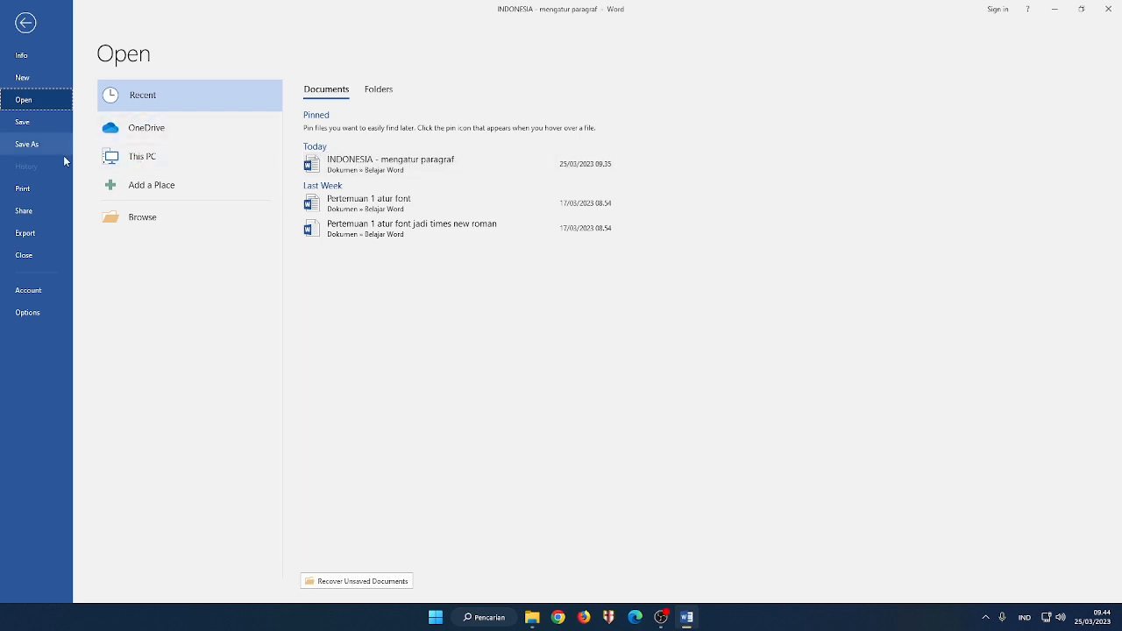
Compare the recent documents and recent folders lists, and view the Add a Place and This PC locations for opening files
{"action": "left_click", "coordinate": [380, 89]}
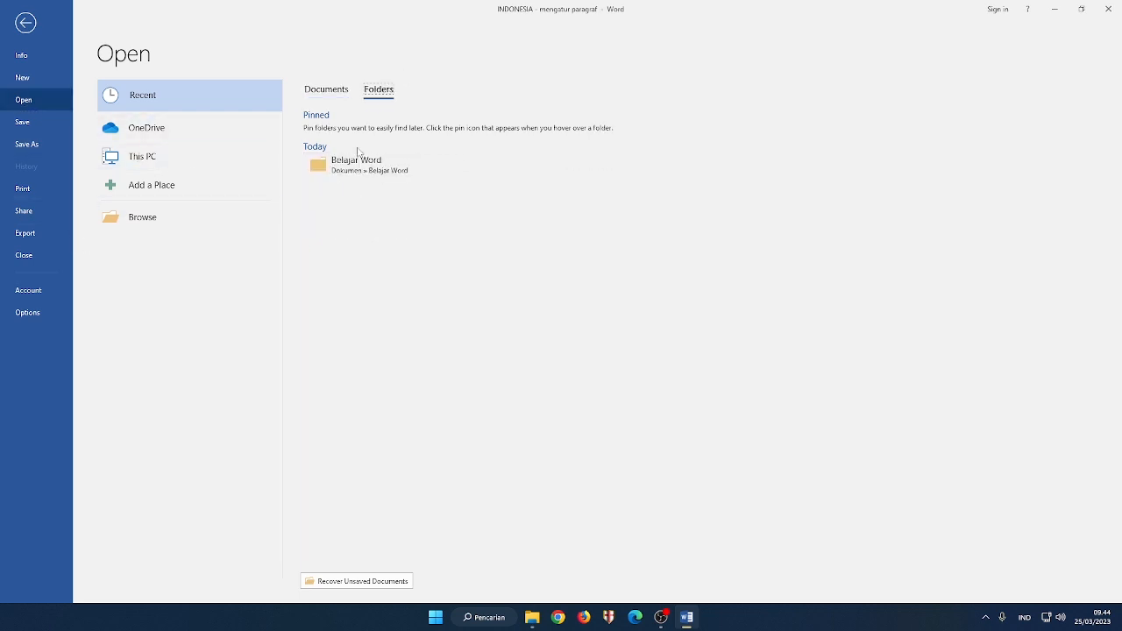
{"action": "left_click", "coordinate": [326, 91]}
{"action": "left_click", "coordinate": [381, 91]}
{"action": "left_click", "coordinate": [327, 93]}
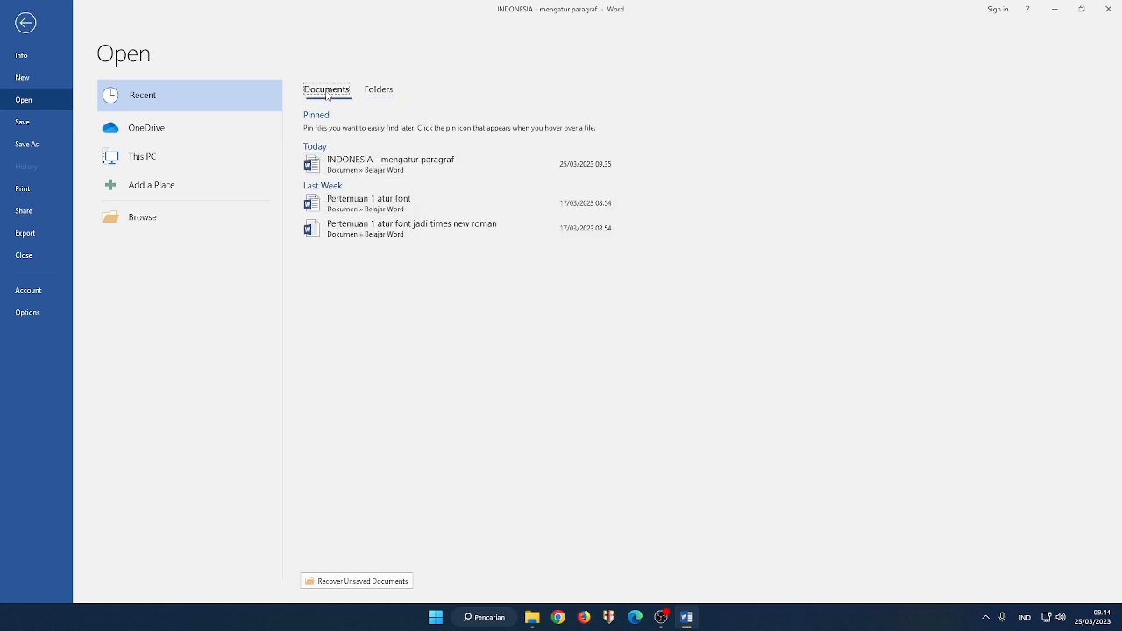
{"action": "left_click", "coordinate": [386, 90]}
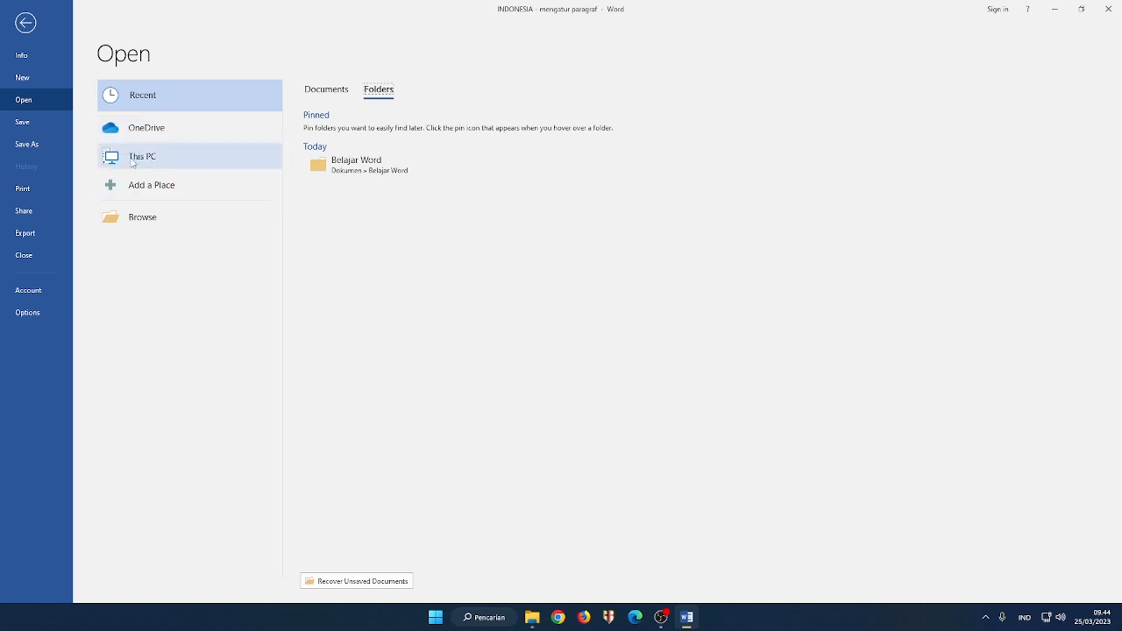
{"action": "left_click", "coordinate": [165, 193]}
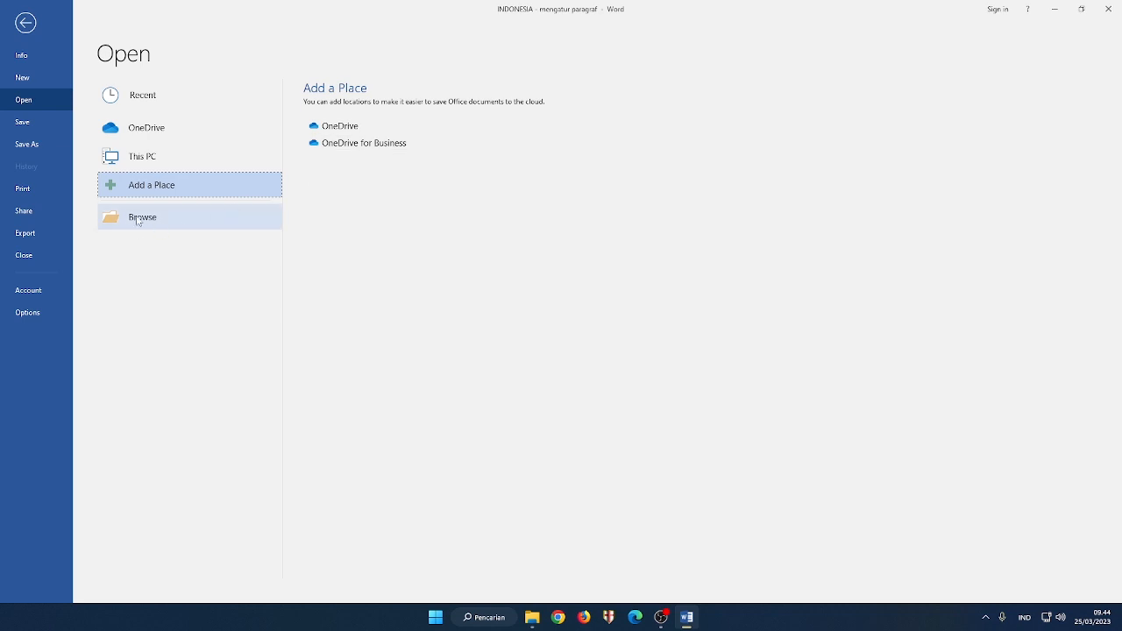
{"action": "left_click", "coordinate": [169, 160]}
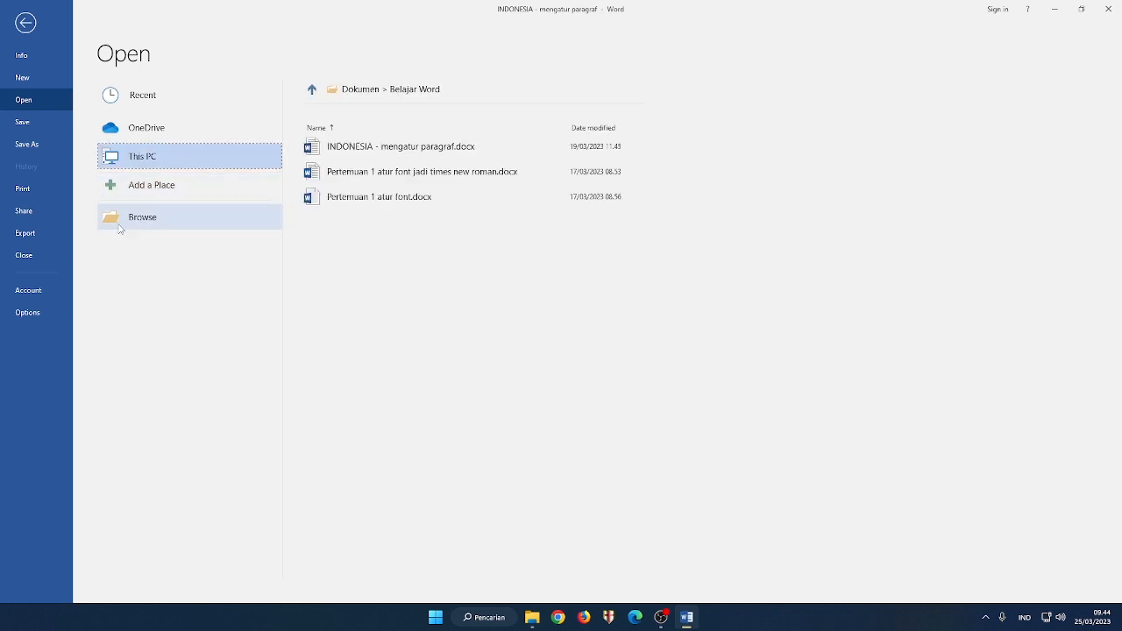
Save the document, and save a copy in the Belajar Word folder with a person's first name appended to the file name
{"action": "left_click", "coordinate": [34, 128]}
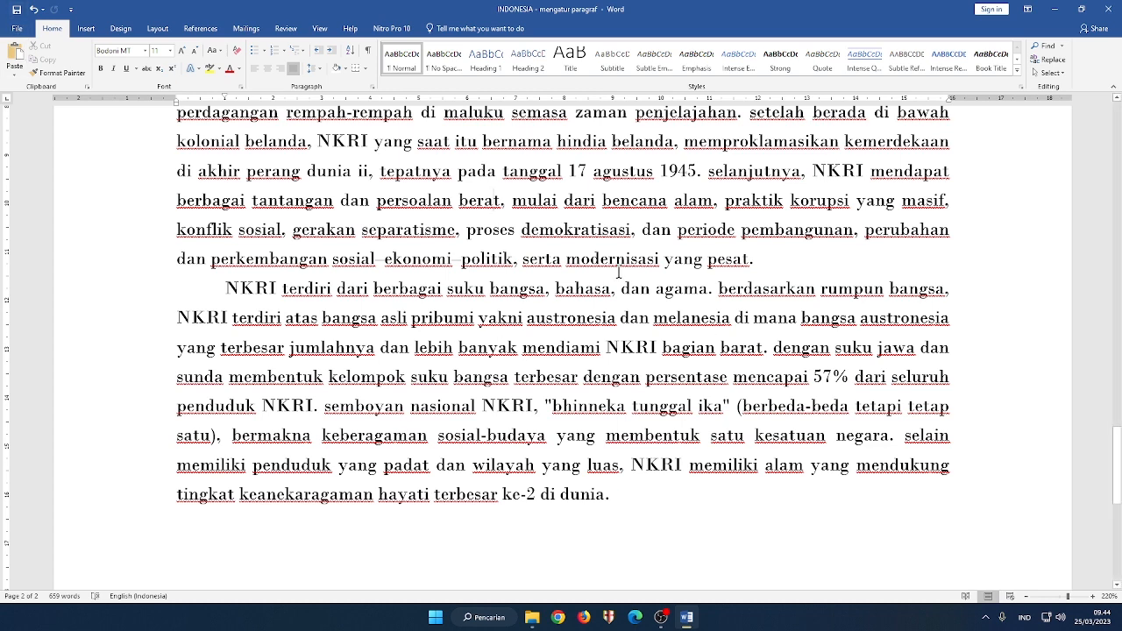
{"action": "left_click", "coordinate": [20, 11]}
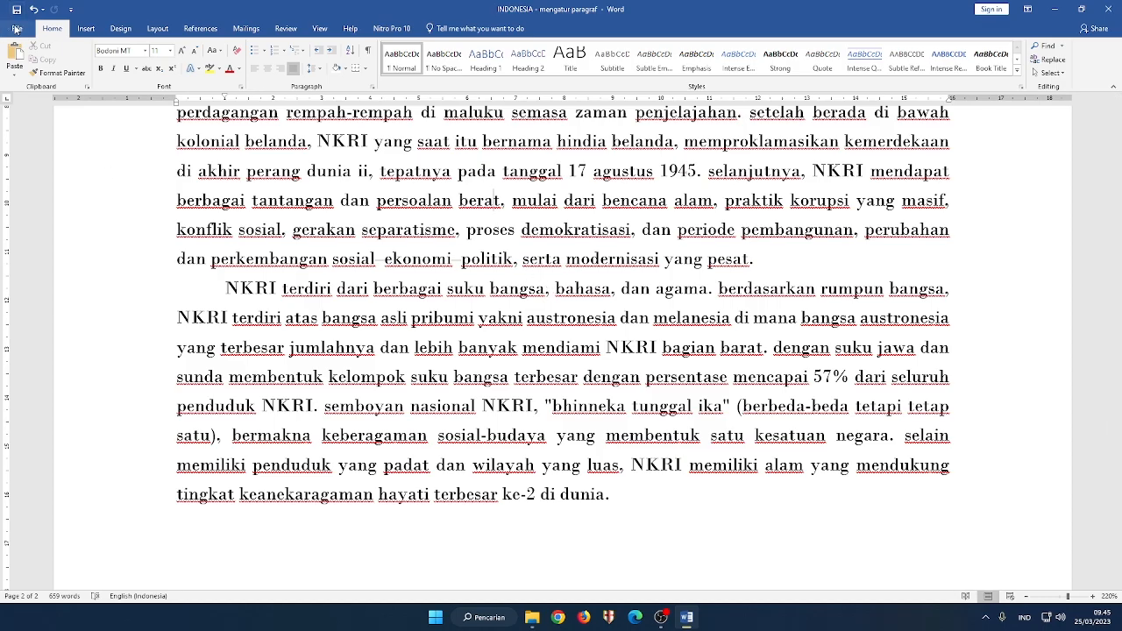
{"action": "left_click", "coordinate": [16, 29]}
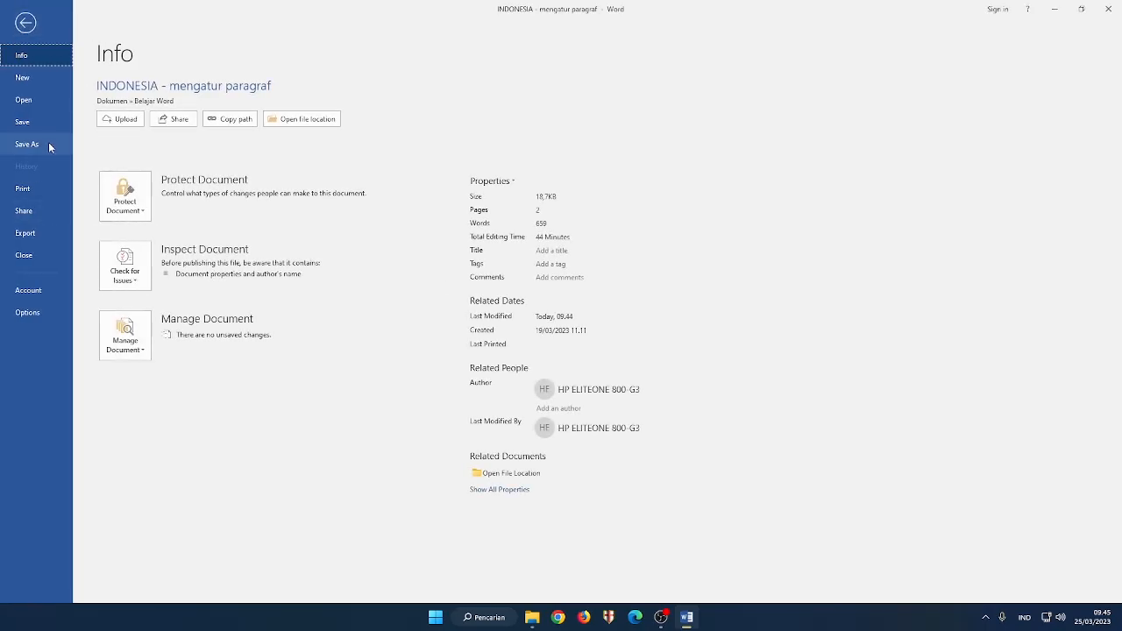
{"action": "left_click", "coordinate": [49, 147]}
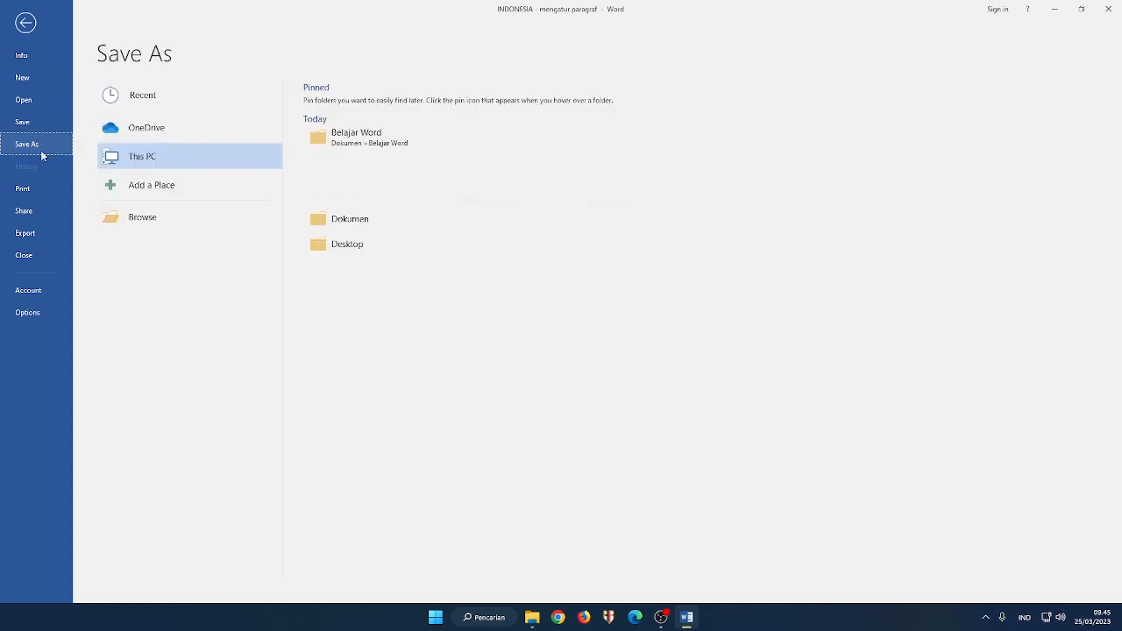
{"action": "left_click", "coordinate": [147, 219]}
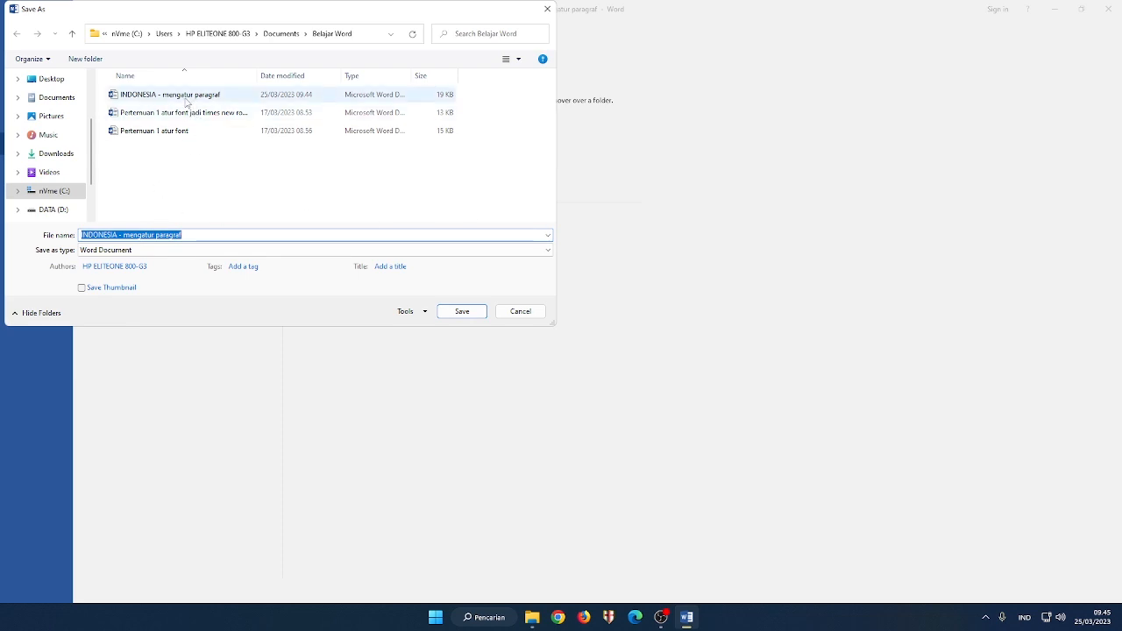
{"action": "left_click", "coordinate": [199, 235]}
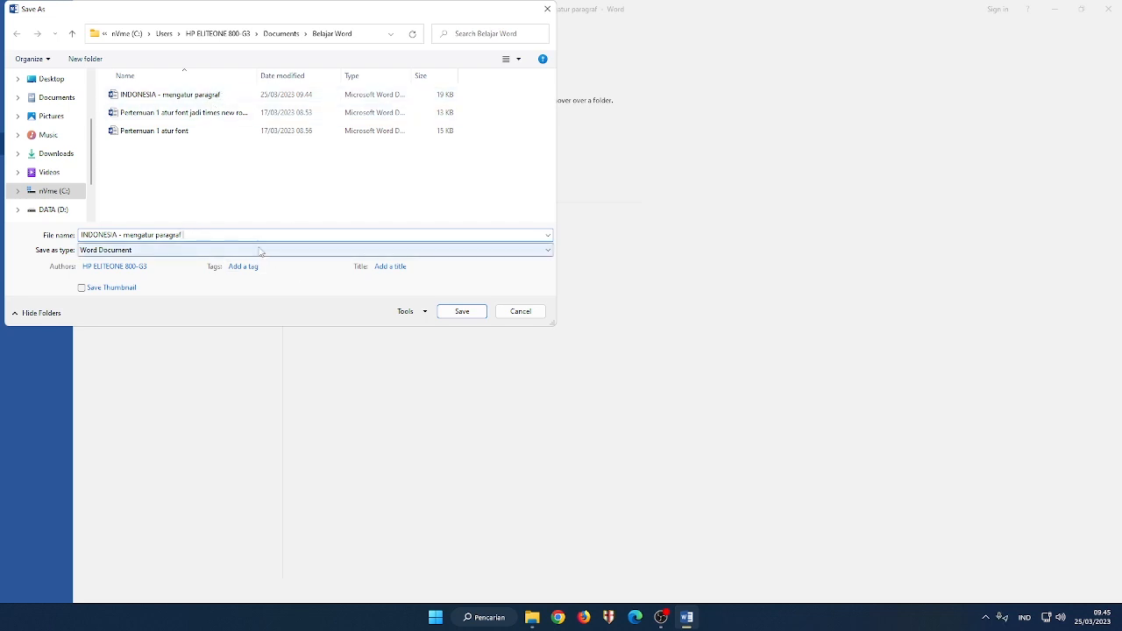
{"action": "type", "text": "Nia"}
{"action": "left_click", "coordinate": [462, 312]}
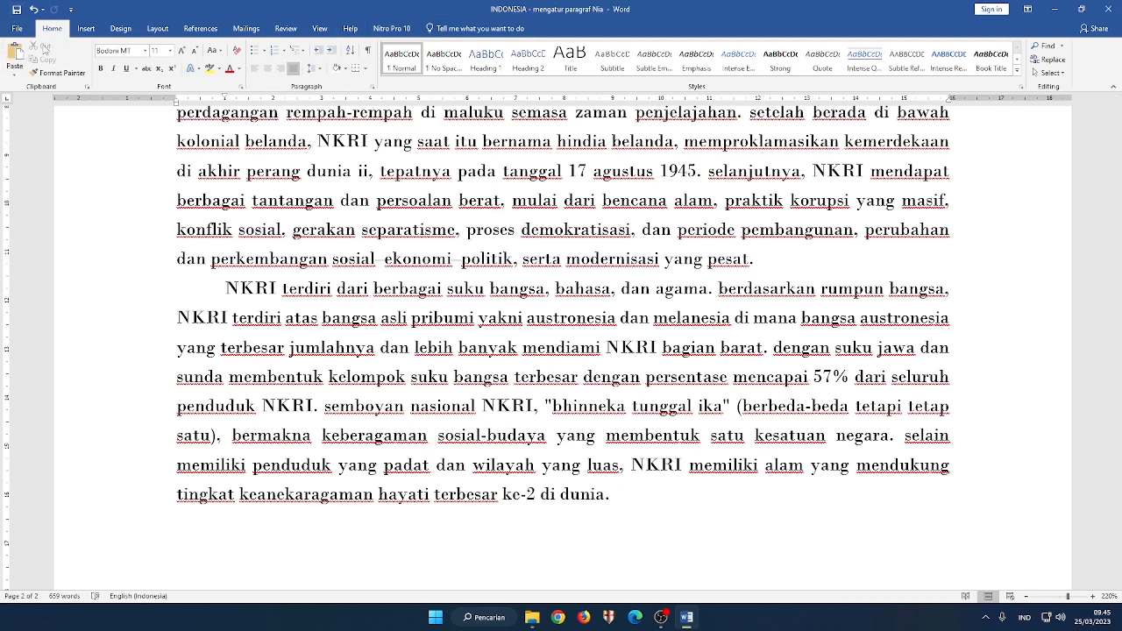
View the document's print preview and examine the list of available printers
{"action": "left_click", "coordinate": [19, 31]}
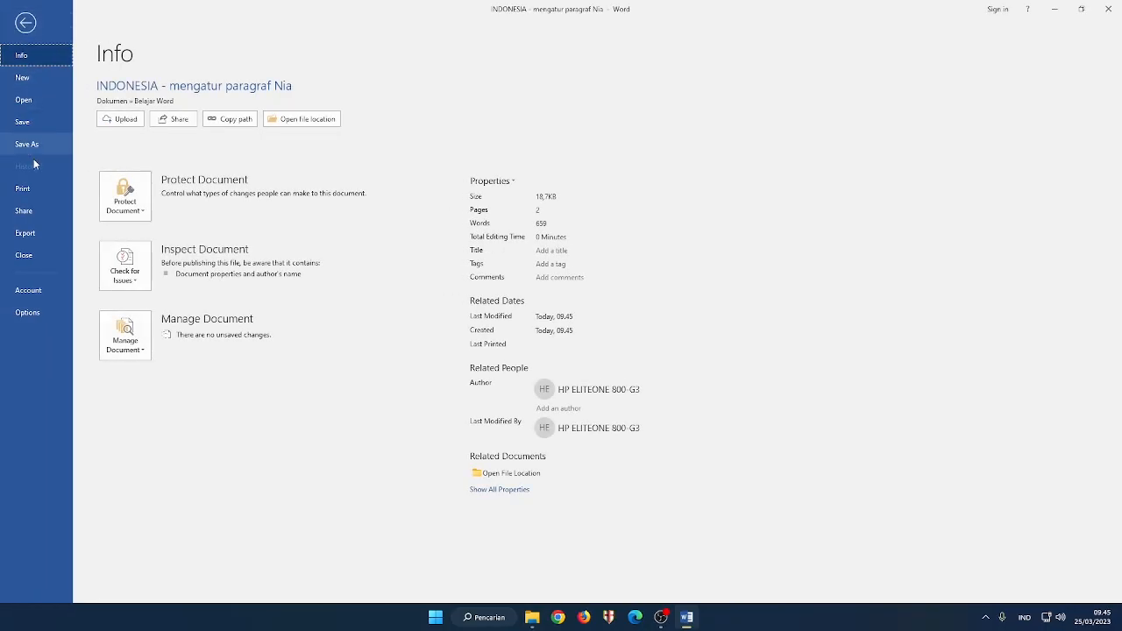
{"action": "left_click", "coordinate": [34, 193]}
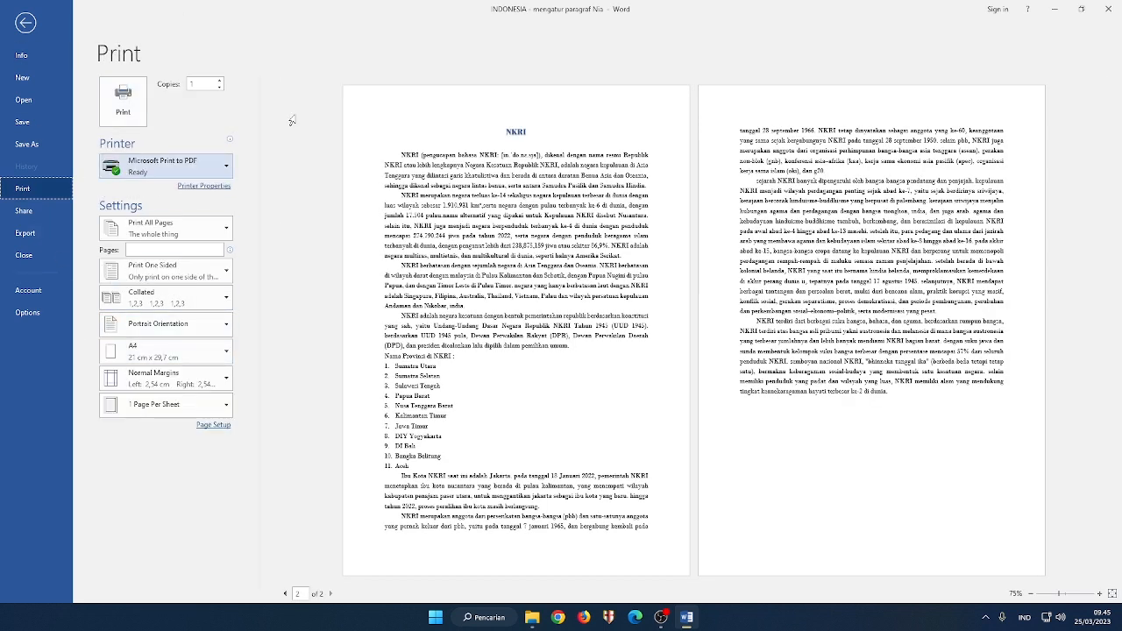
{"action": "left_click", "coordinate": [183, 167]}
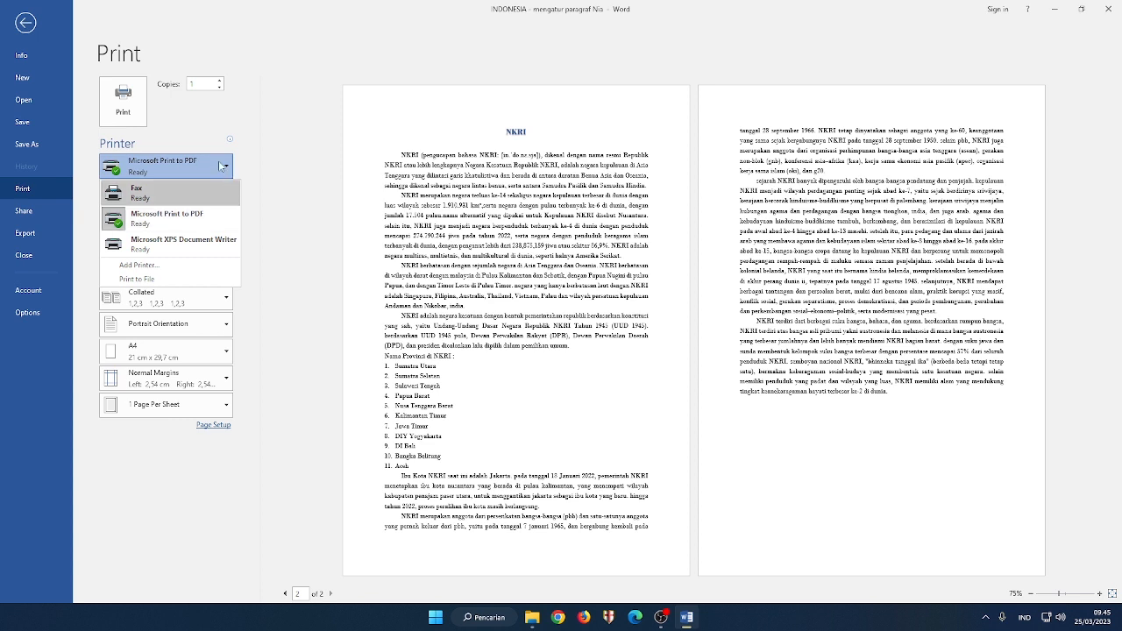
{"action": "left_click", "coordinate": [226, 168]}
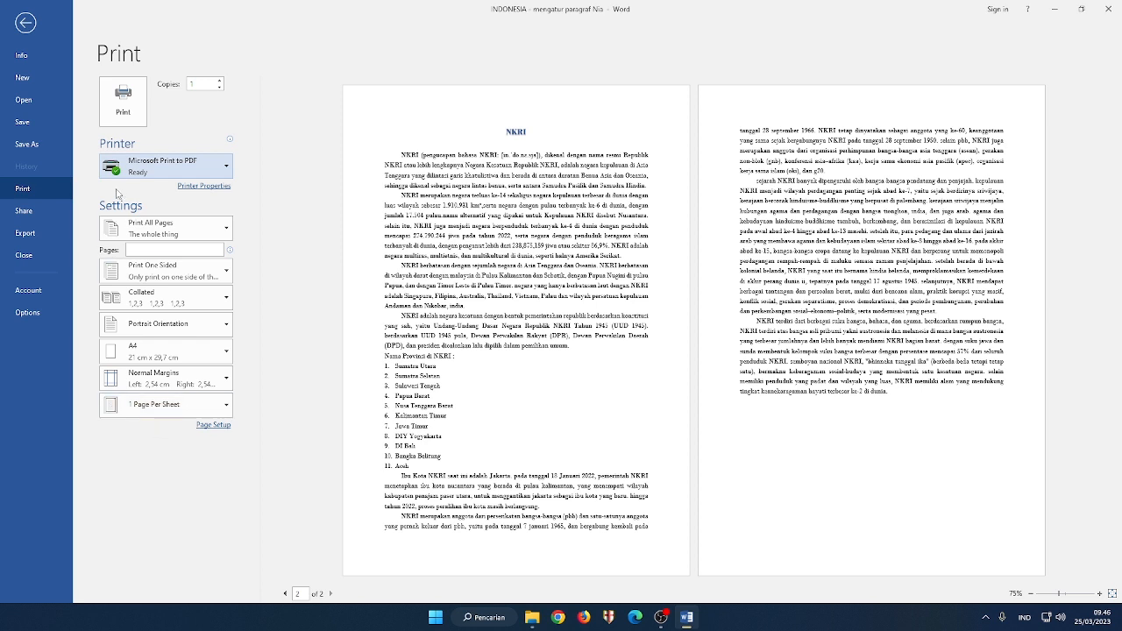
Try to share the document by email as an attachment, and cancel the Outlook account setup
{"action": "left_click", "coordinate": [36, 219]}
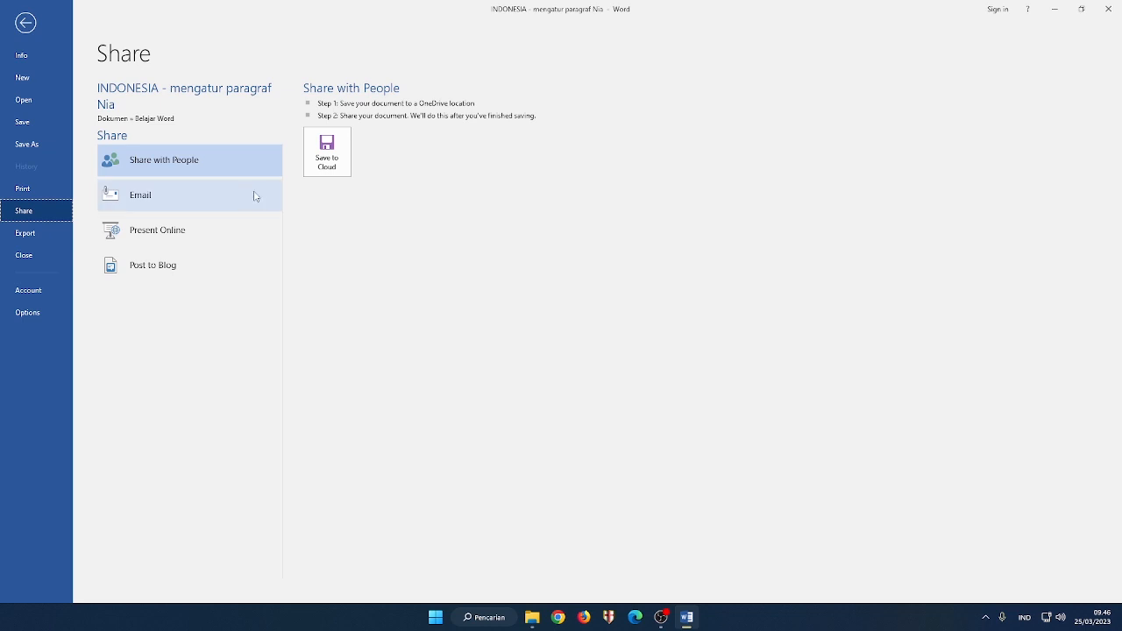
{"action": "left_click", "coordinate": [187, 204]}
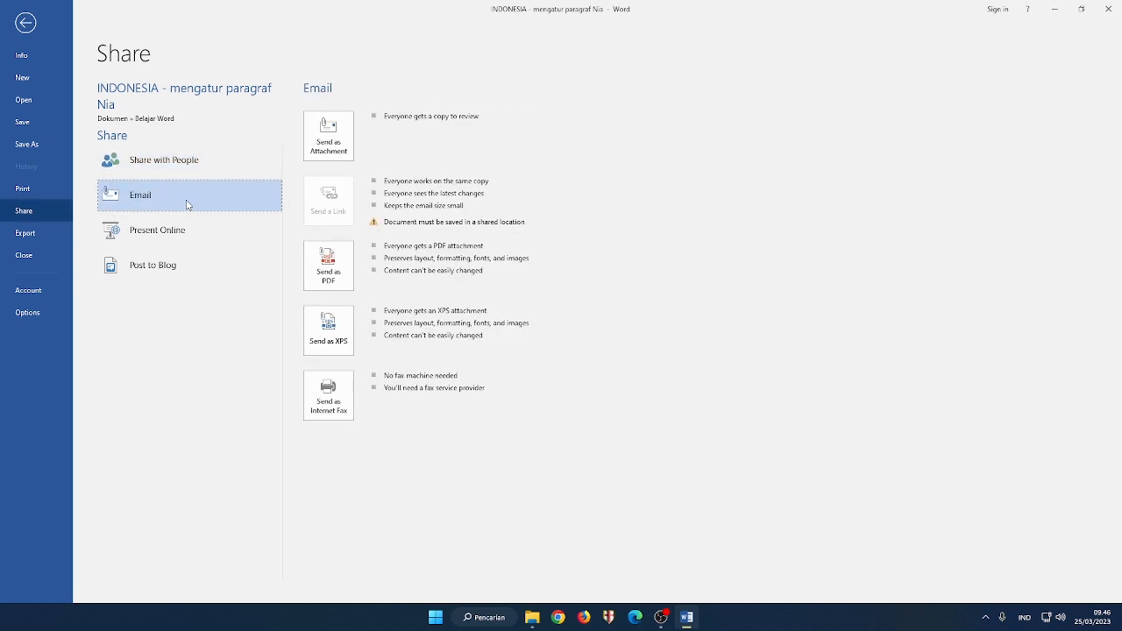
{"action": "left_click", "coordinate": [328, 145]}
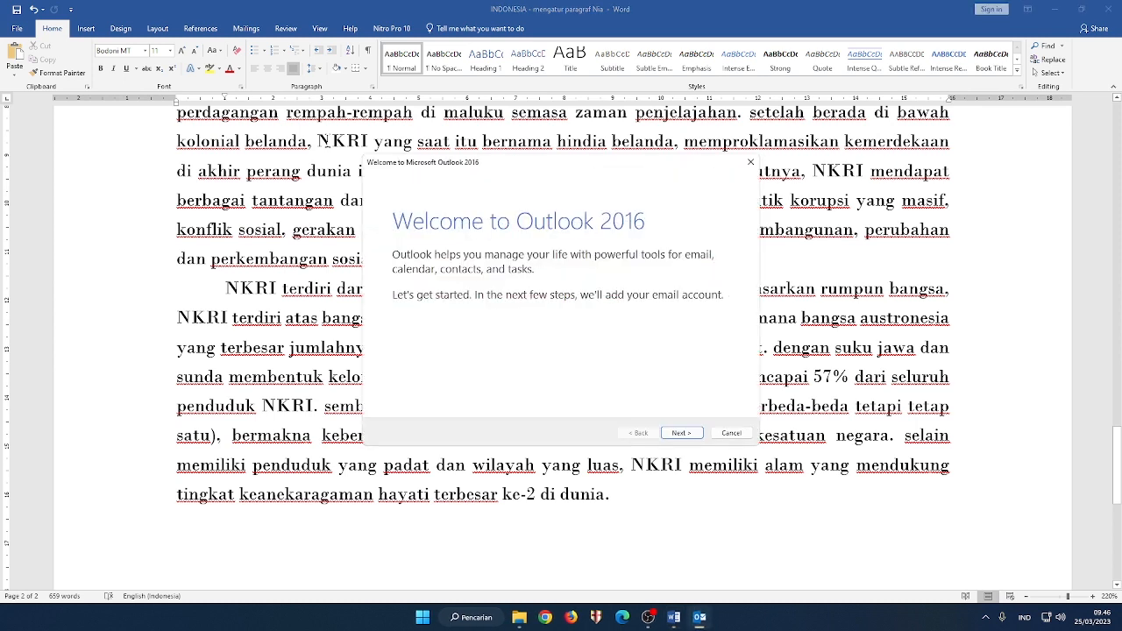
{"action": "left_click", "coordinate": [751, 162]}
{"action": "left_click", "coordinate": [598, 350]}
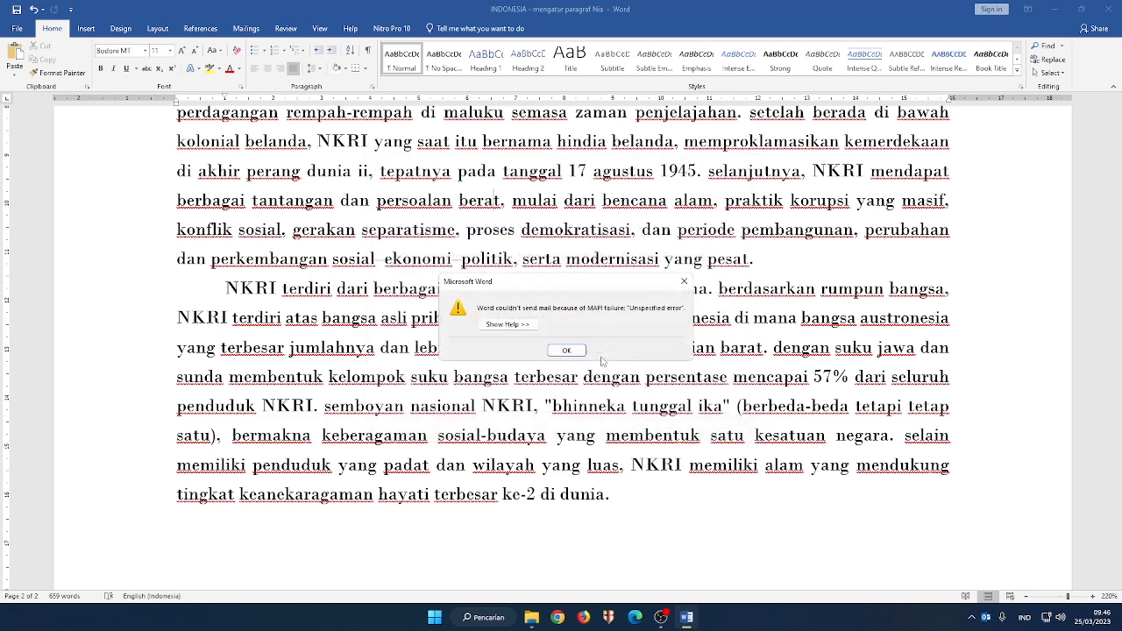
{"action": "left_click", "coordinate": [572, 355]}
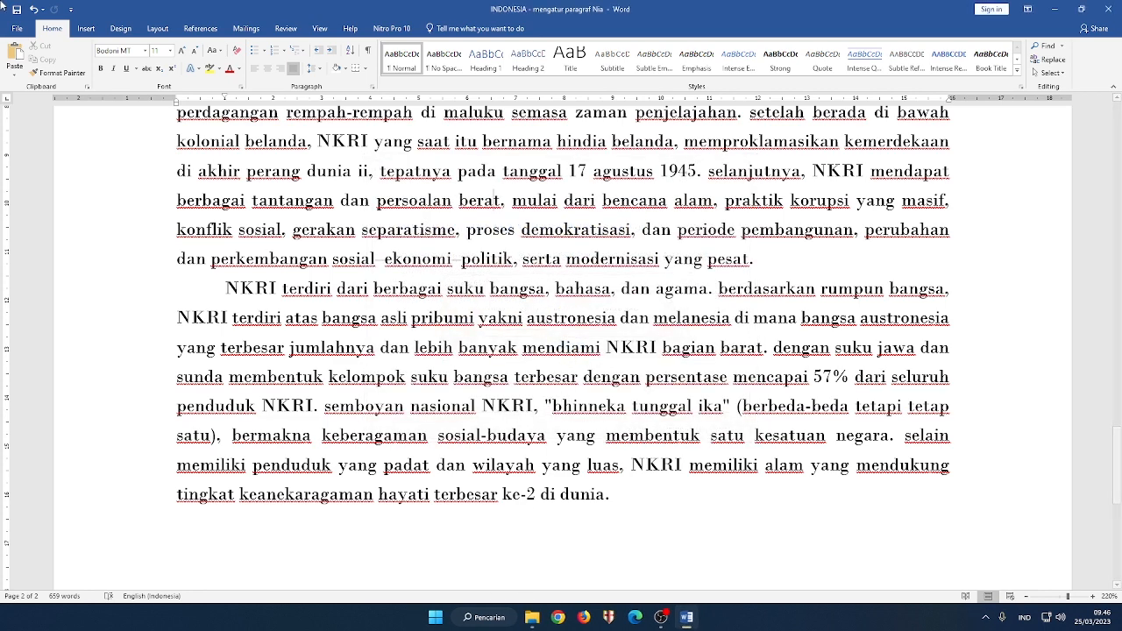
View the Present Online and Post to Blog sharing options, and look over the Export and Account pages
{"action": "left_click", "coordinate": [19, 28]}
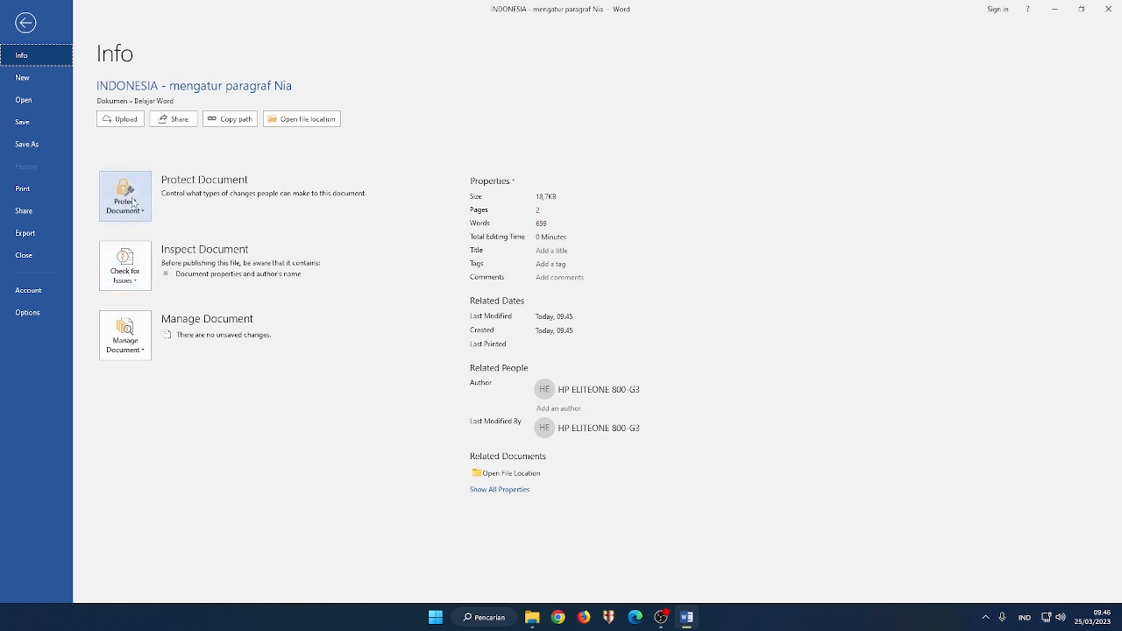
{"action": "left_click", "coordinate": [32, 216]}
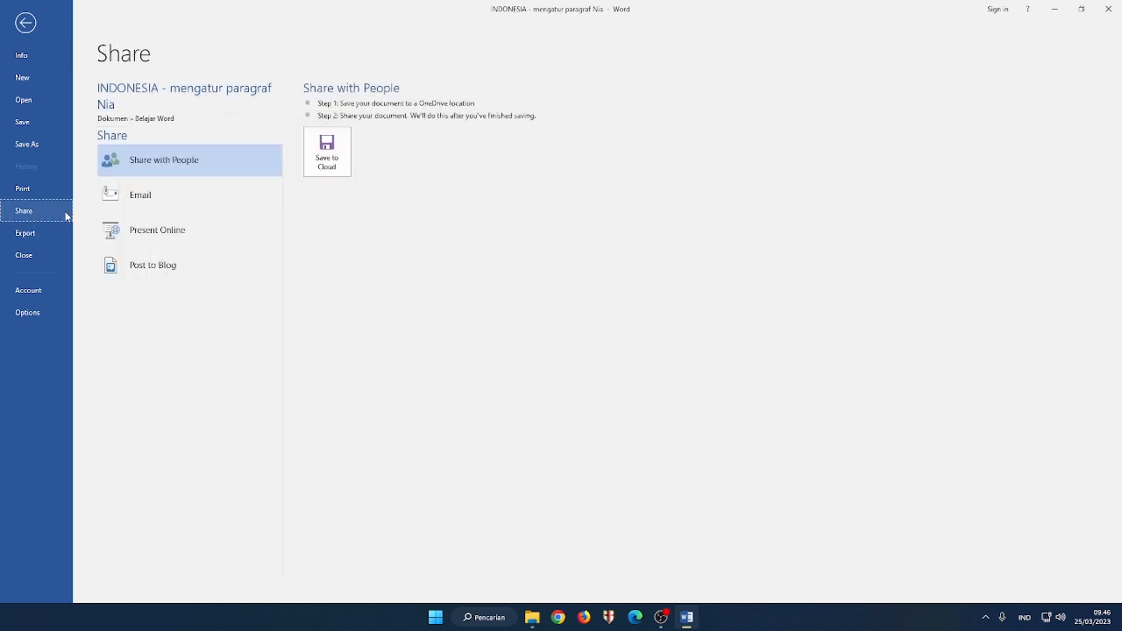
{"action": "left_click", "coordinate": [176, 238]}
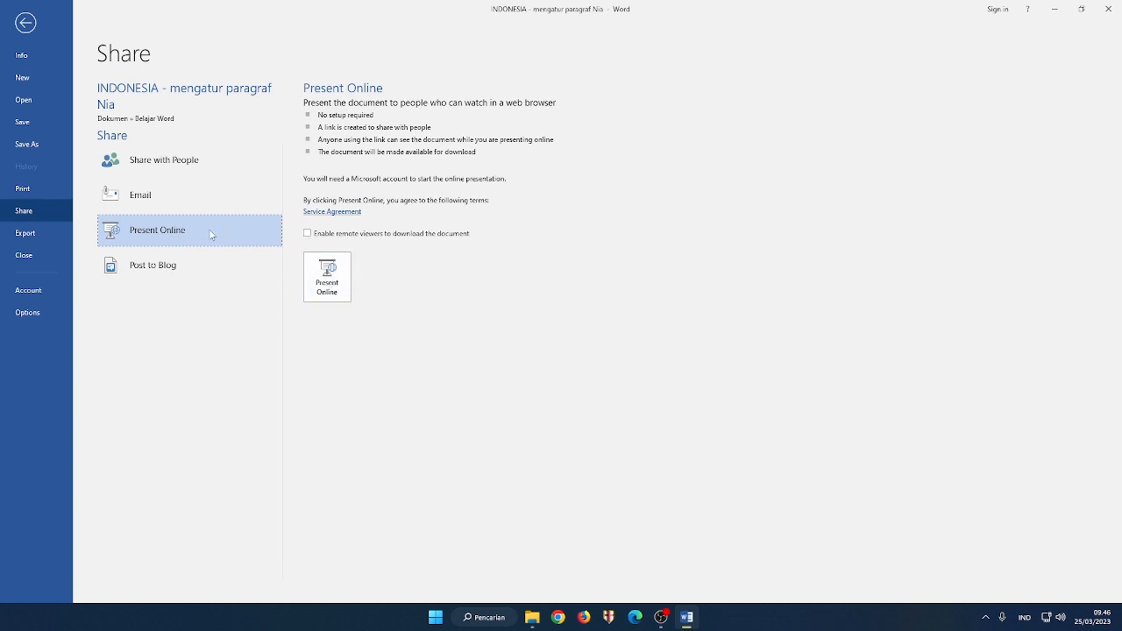
{"action": "left_click", "coordinate": [143, 268]}
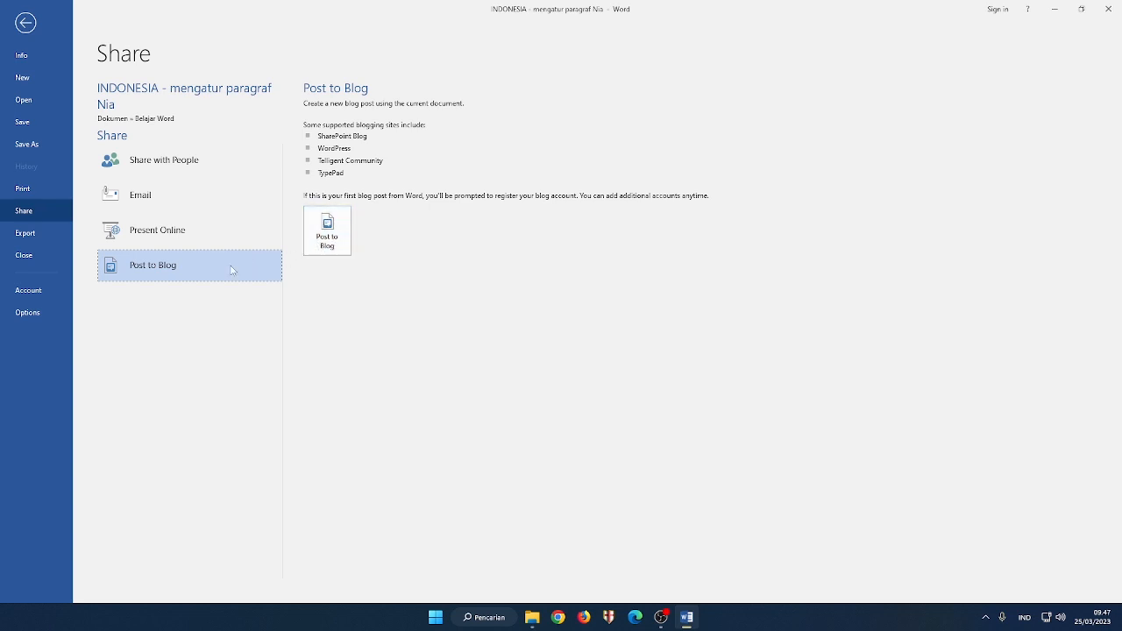
{"action": "left_click", "coordinate": [55, 235]}
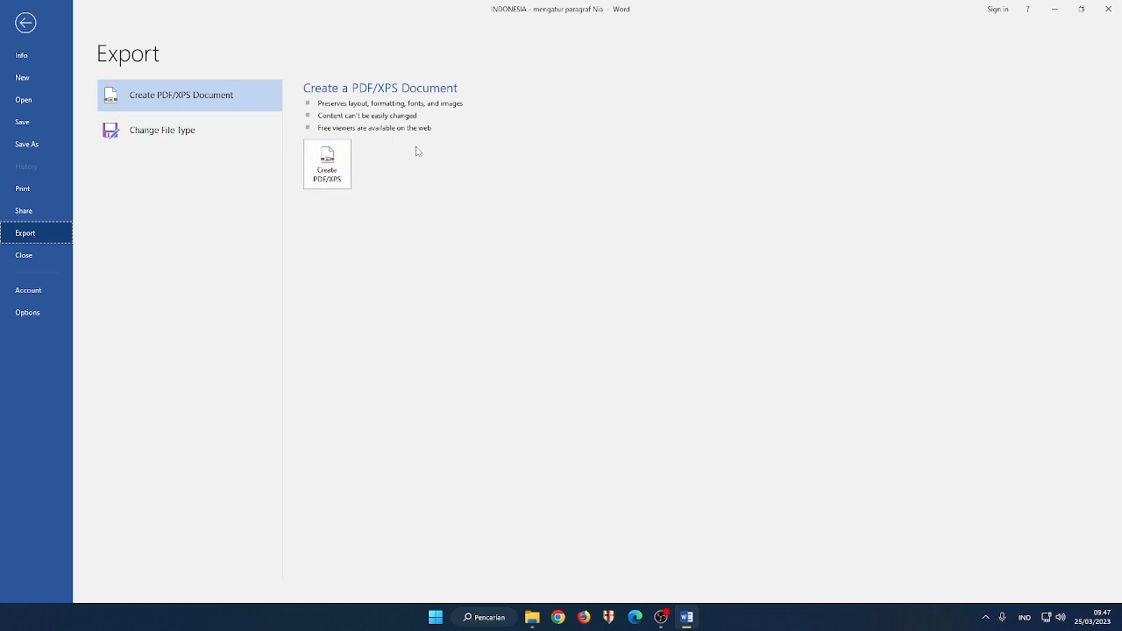
{"action": "left_click", "coordinate": [41, 292]}
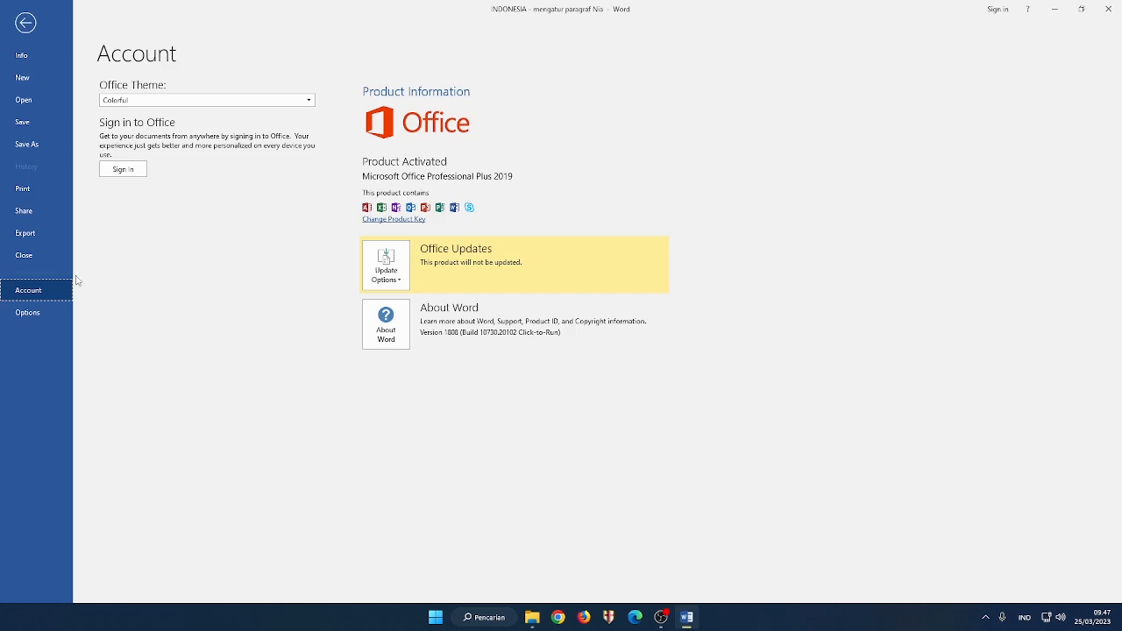
Open Word Options and examine the General settings, including the user name and initials for personalizing Office
{"action": "left_click", "coordinate": [26, 314]}
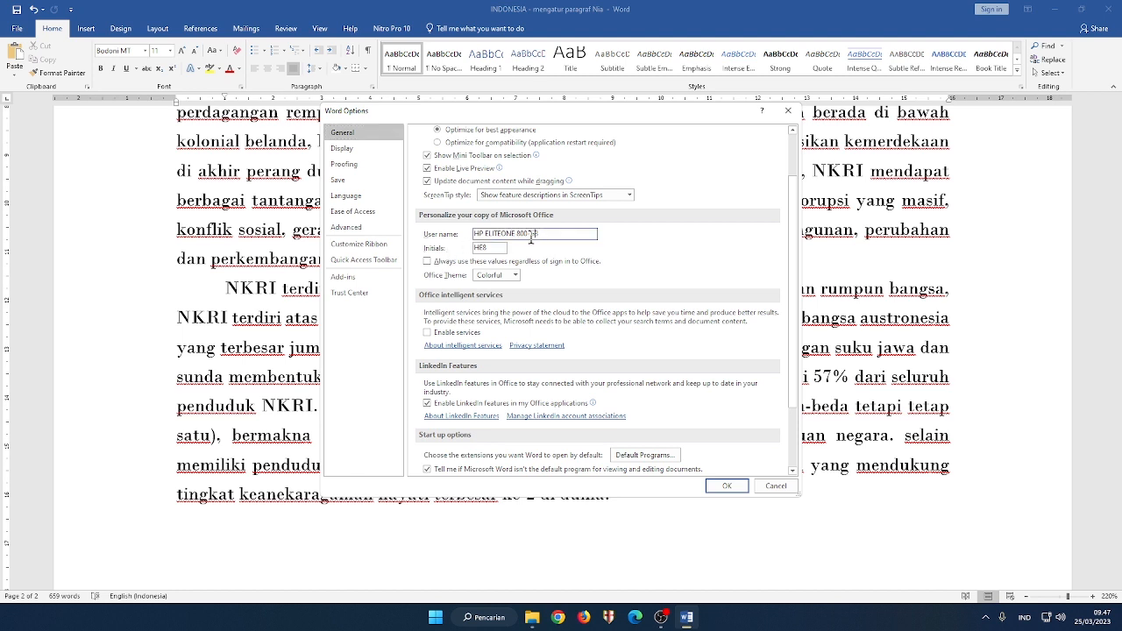
{"action": "left_click", "coordinate": [483, 248]}
{"action": "left_click_drag", "start_coordinate": [568, 230], "coordinate": [418, 234]}
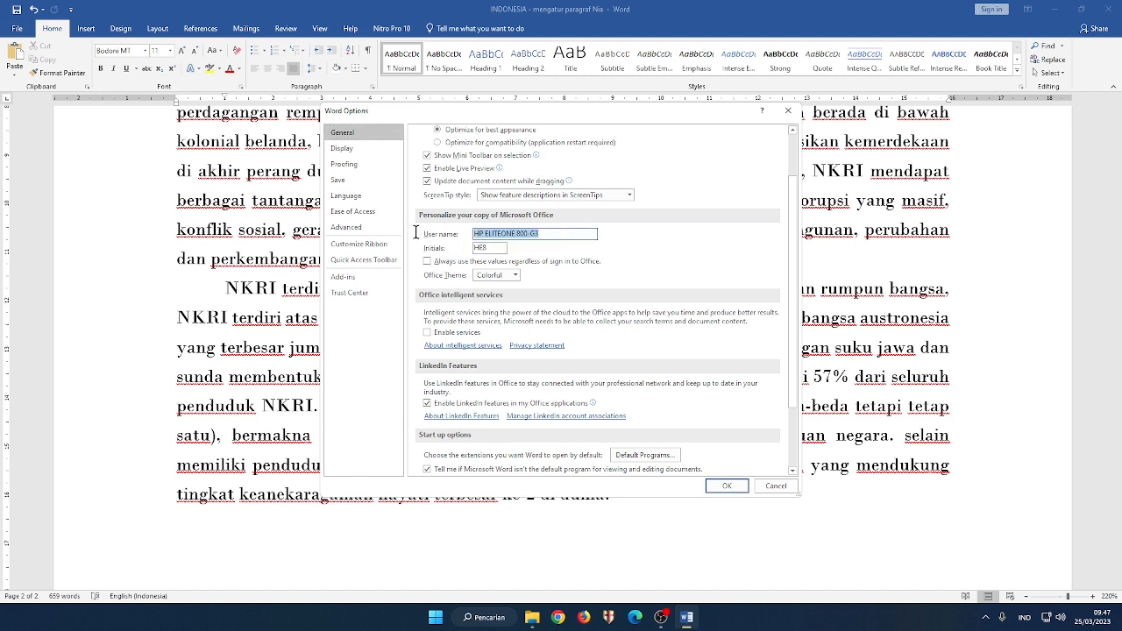
{"action": "left_click", "coordinate": [571, 235]}
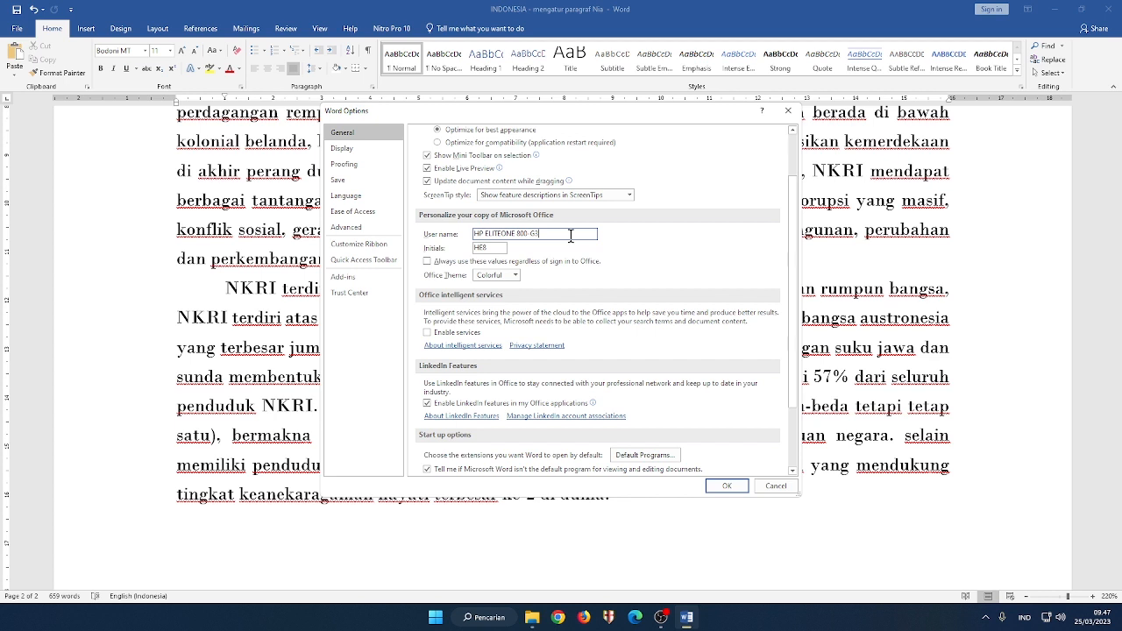
{"action": "left_click_drag", "start_coordinate": [571, 236], "coordinate": [432, 246]}
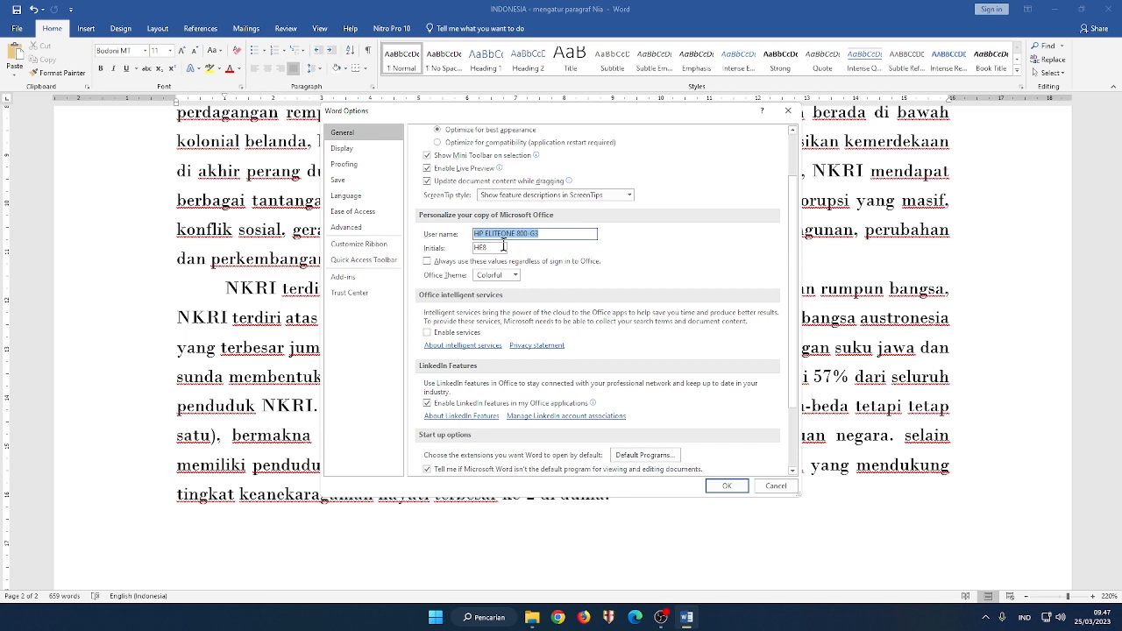
{"action": "scroll", "coordinate": [562, 291], "scroll_direction": "up", "scroll_amount": 2}
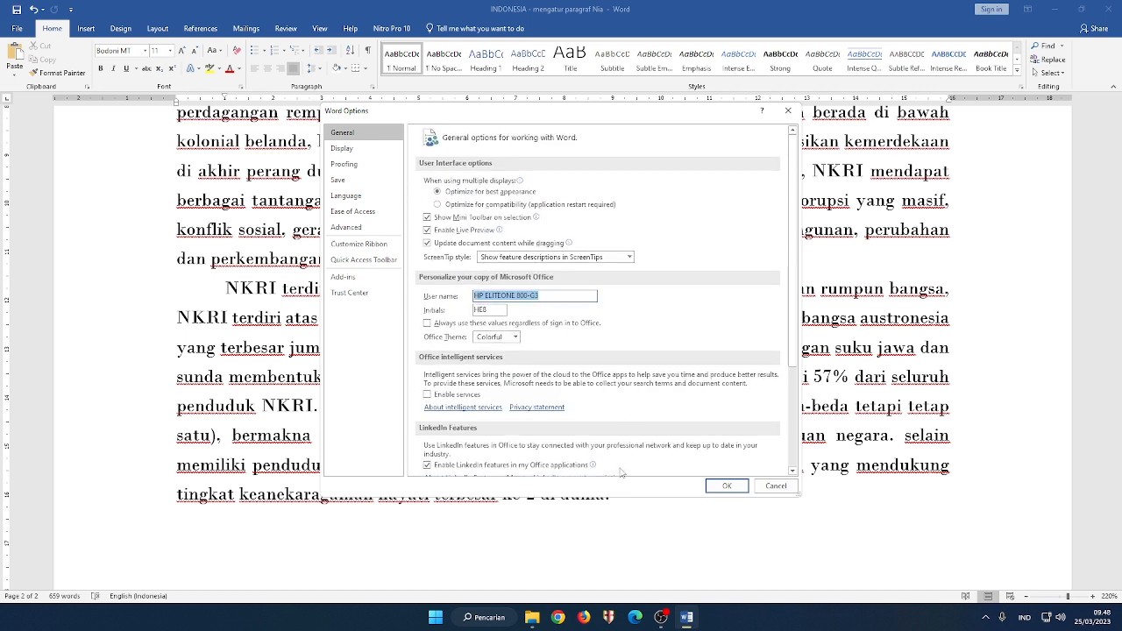
Browse the Display, Proofing, Save and Language settings in Word Options
{"action": "left_click", "coordinate": [347, 149]}
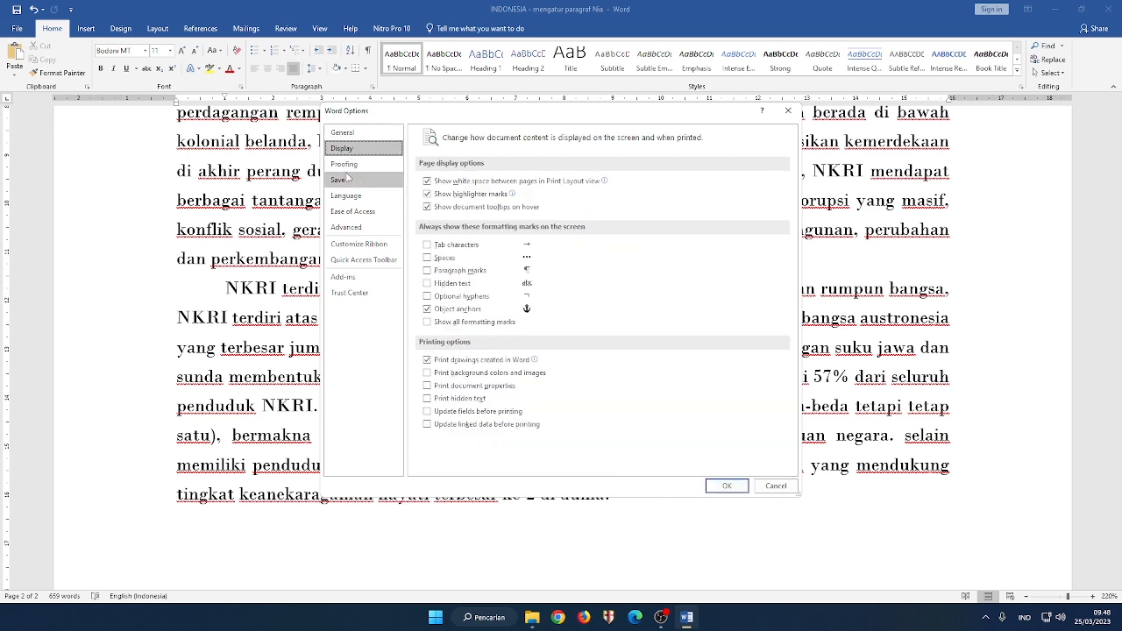
{"action": "left_click", "coordinate": [352, 166]}
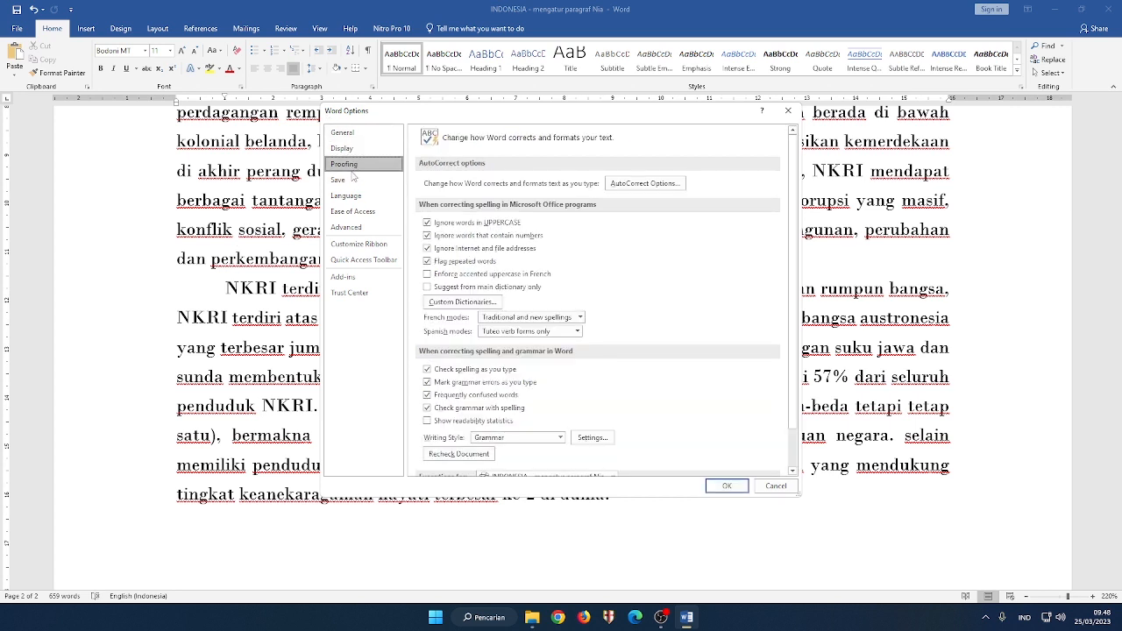
{"action": "left_click", "coordinate": [341, 180]}
{"action": "left_click", "coordinate": [347, 196]}
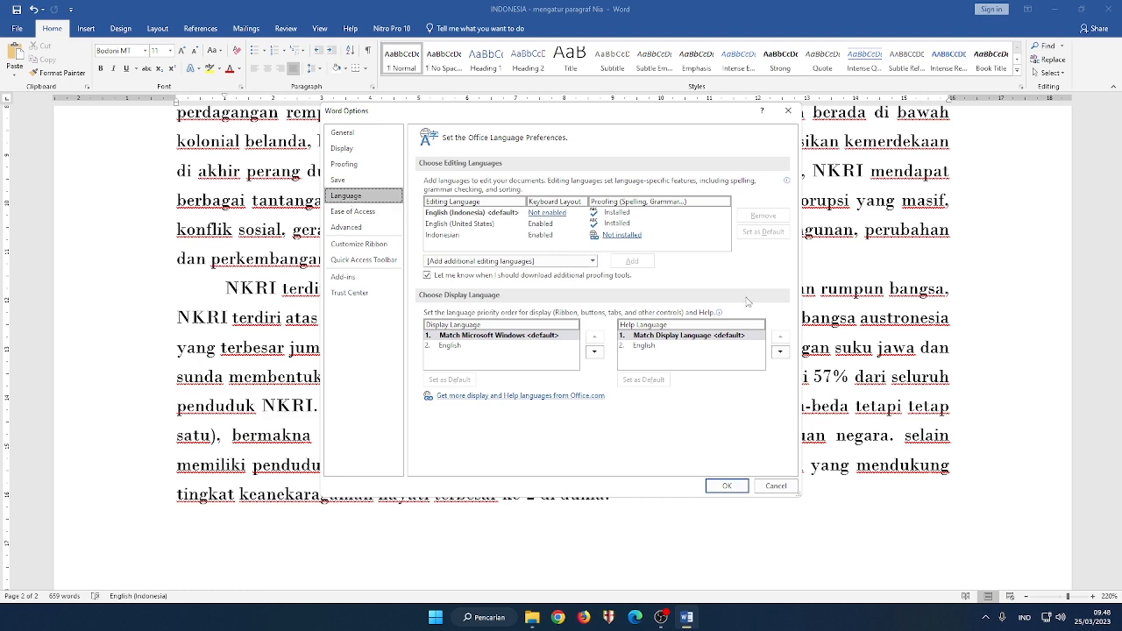
Leave Word Options without saving changes and look over the Insert and Home ribbon commands
{"action": "left_click", "coordinate": [782, 492]}
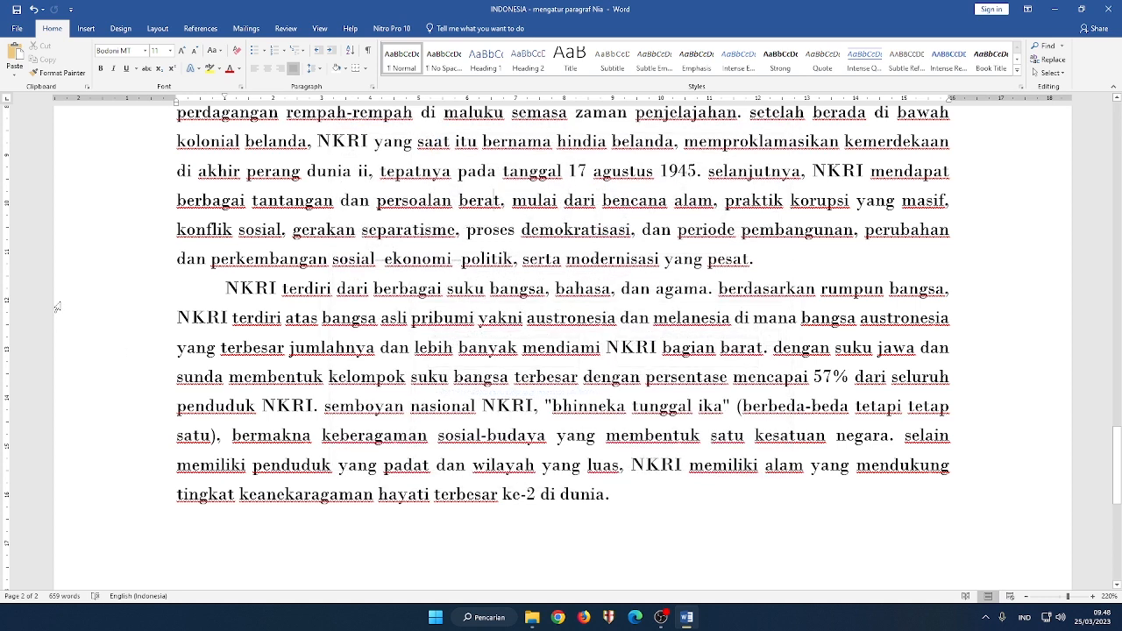
{"action": "left_click", "coordinate": [89, 29]}
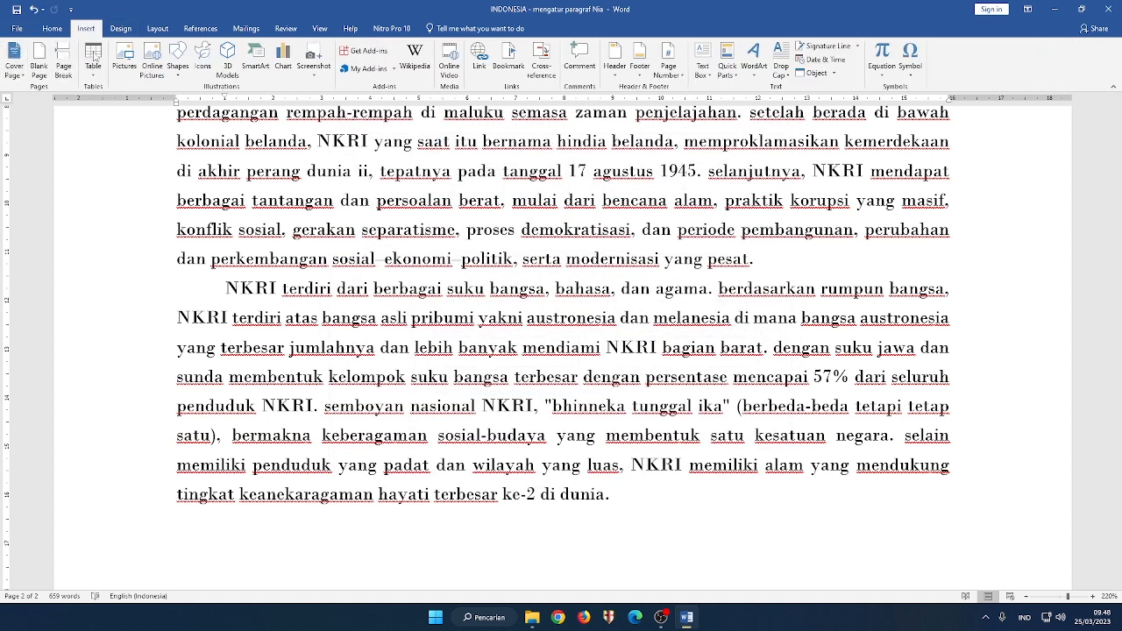
{"action": "left_click", "coordinate": [52, 28]}
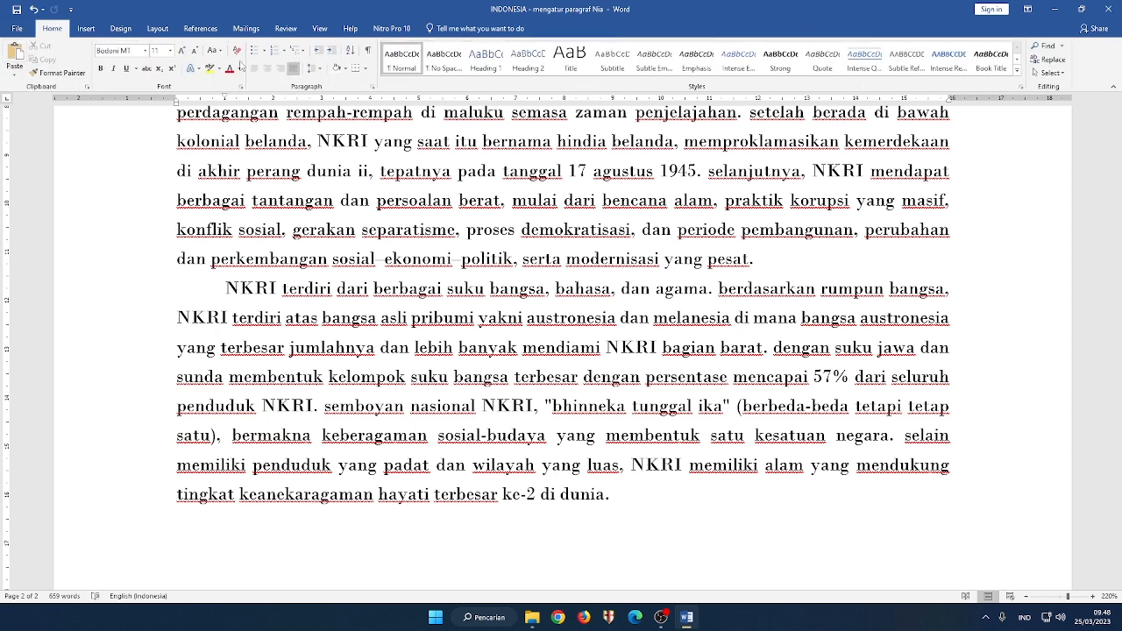
{"action": "left_click", "coordinate": [18, 28]}
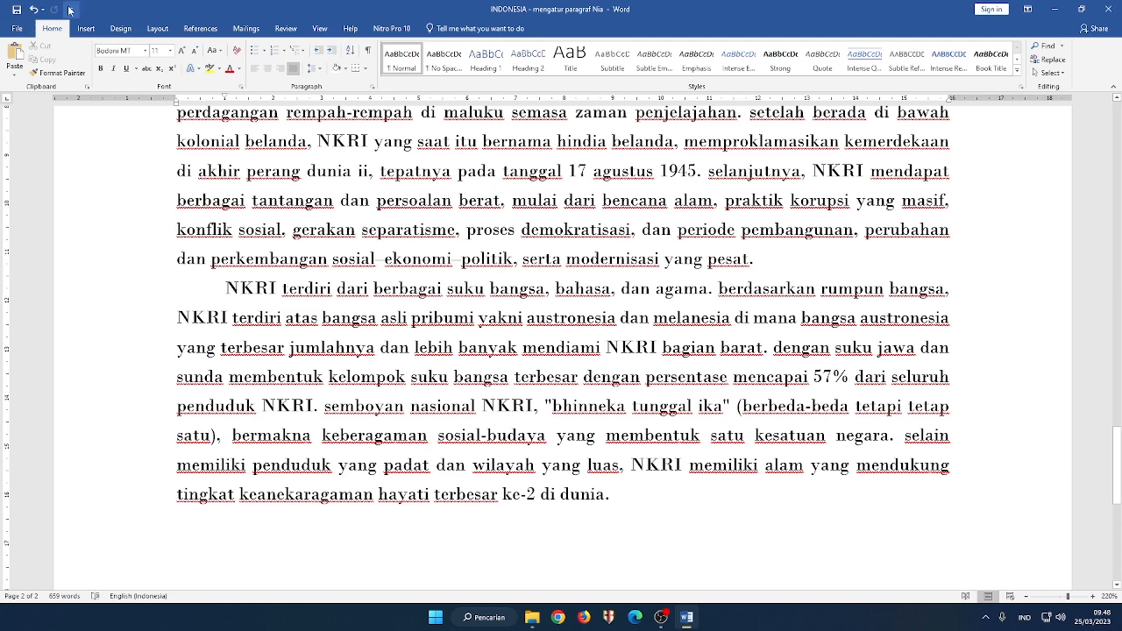
Add the New command to the Quick Access Toolbar and review its customization list
{"action": "left_click", "coordinate": [73, 10]}
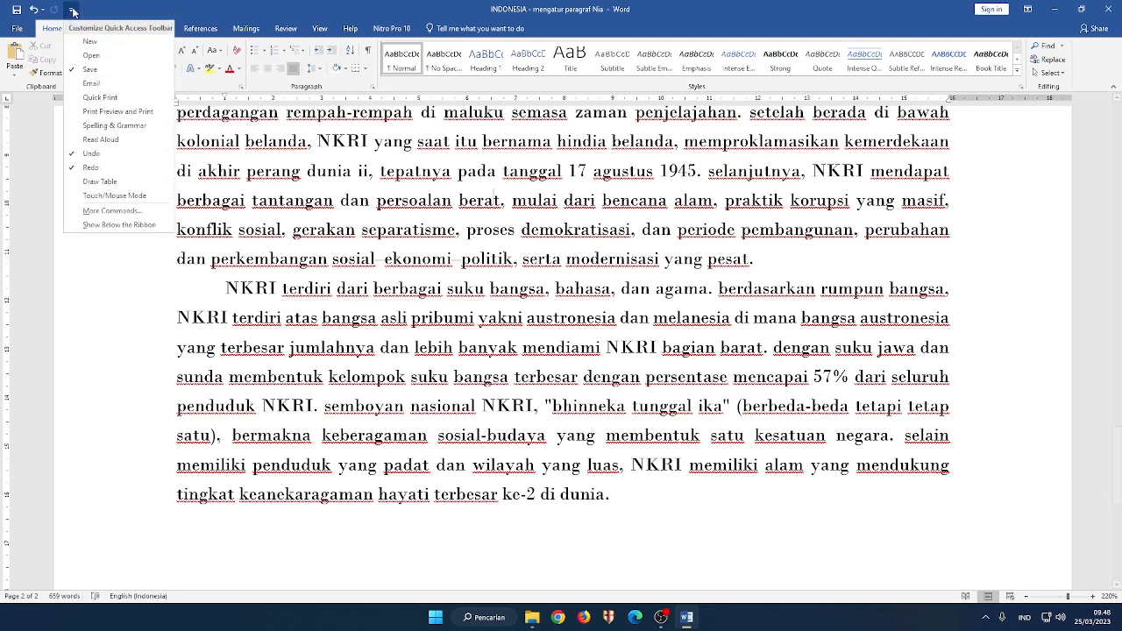
{"action": "left_click", "coordinate": [71, 10]}
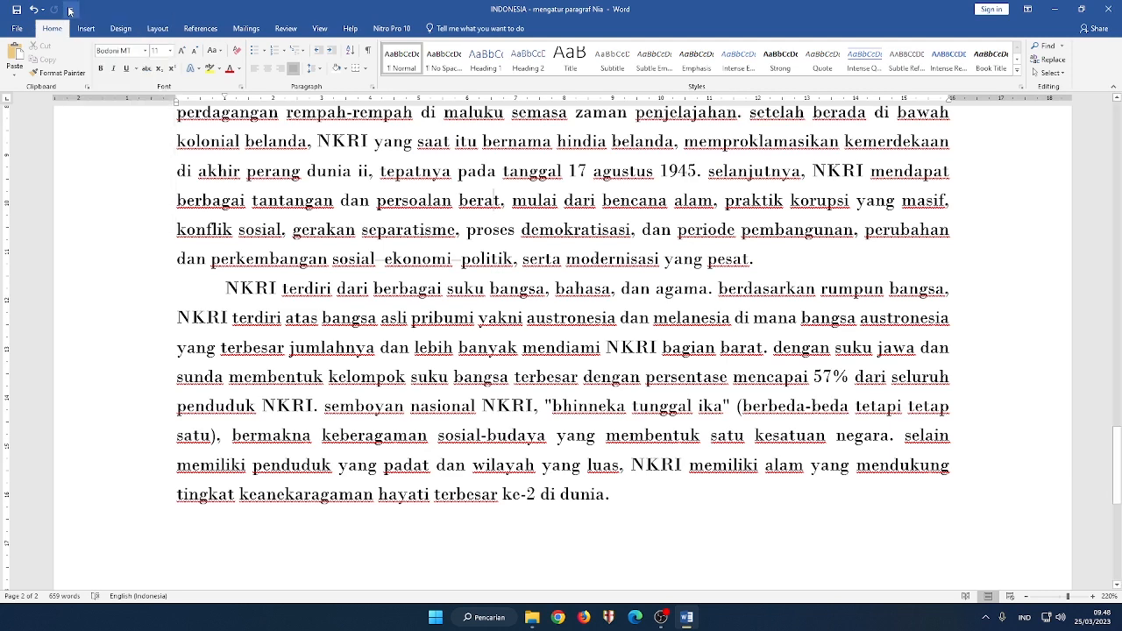
{"action": "left_click", "coordinate": [70, 11]}
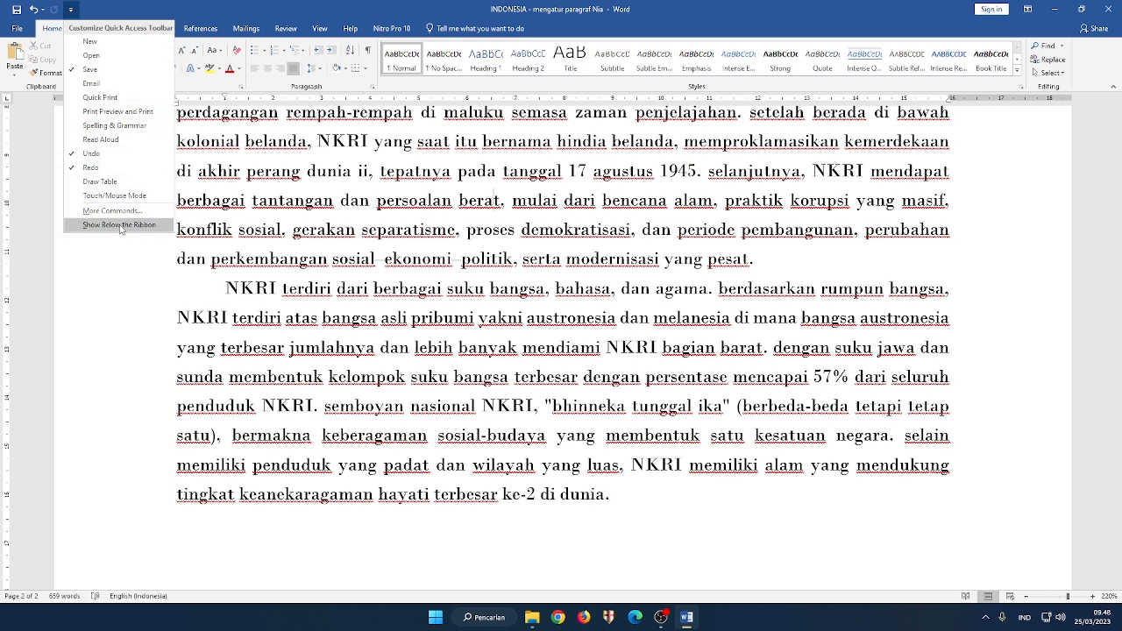
{"action": "left_click", "coordinate": [98, 42]}
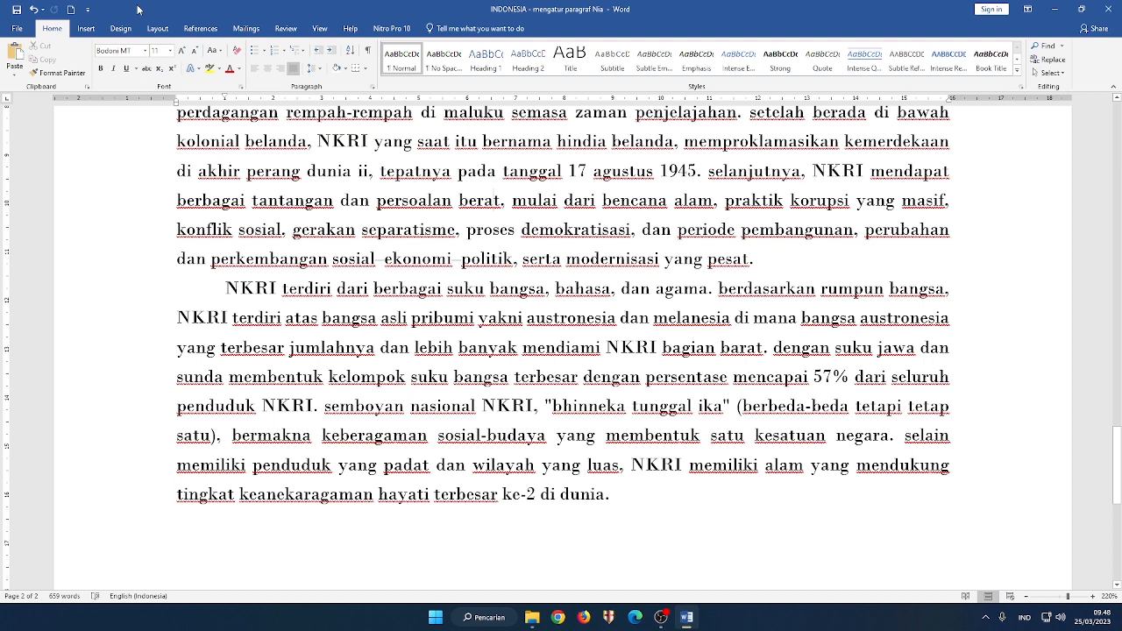
{"action": "left_click", "coordinate": [92, 10]}
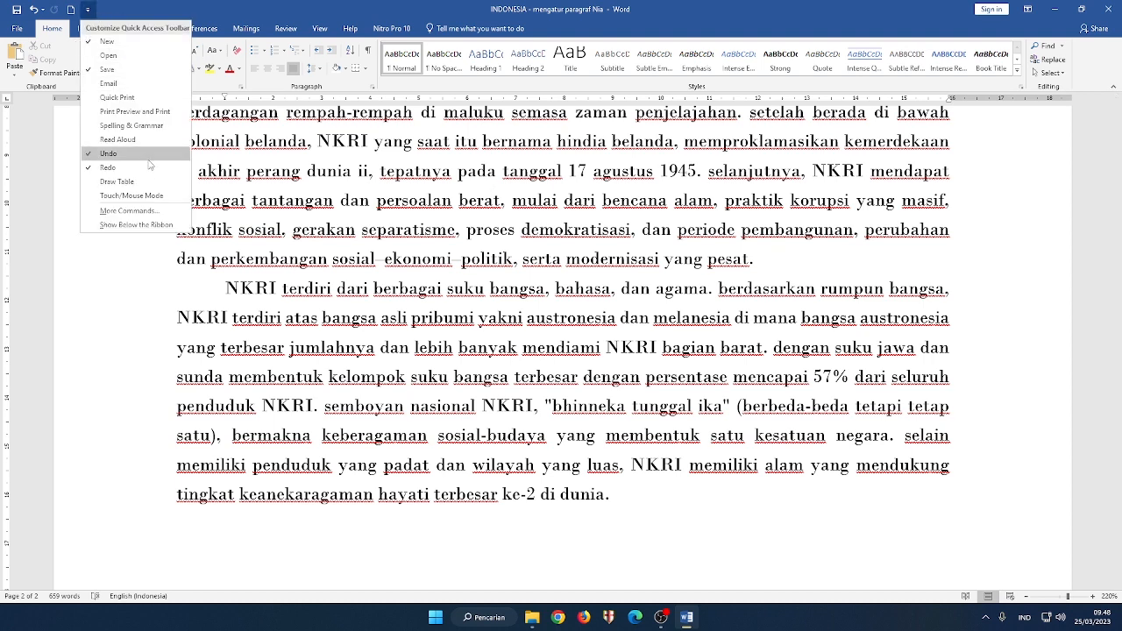
{"action": "left_click", "coordinate": [197, 5]}
Browse the ribbon's command groups, starting with Insert
{"action": "left_click", "coordinate": [86, 28]}
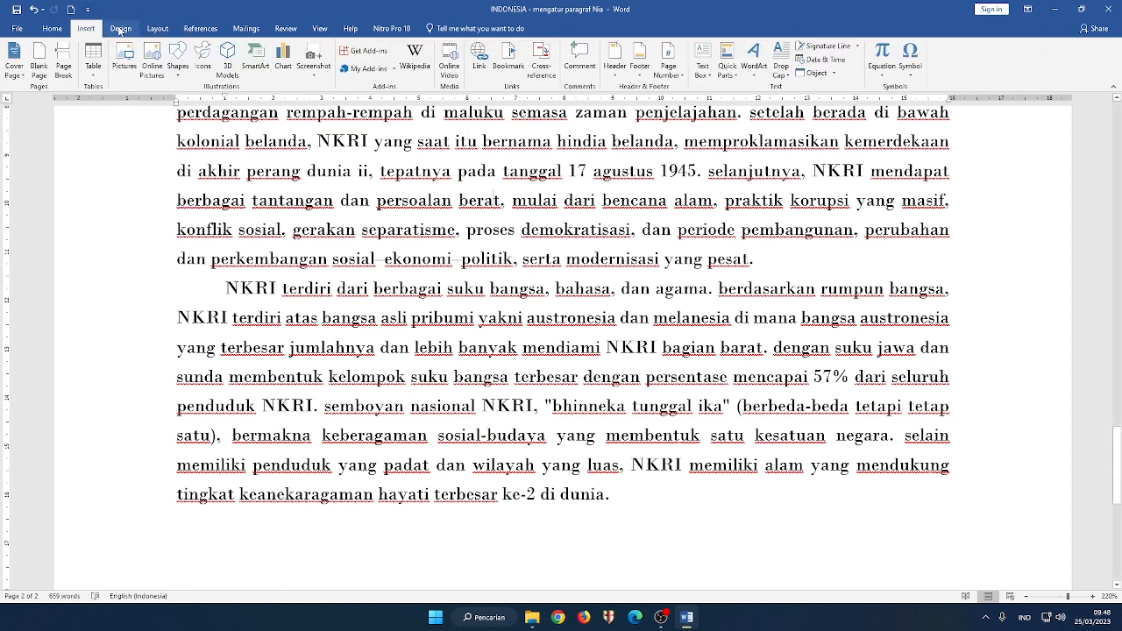